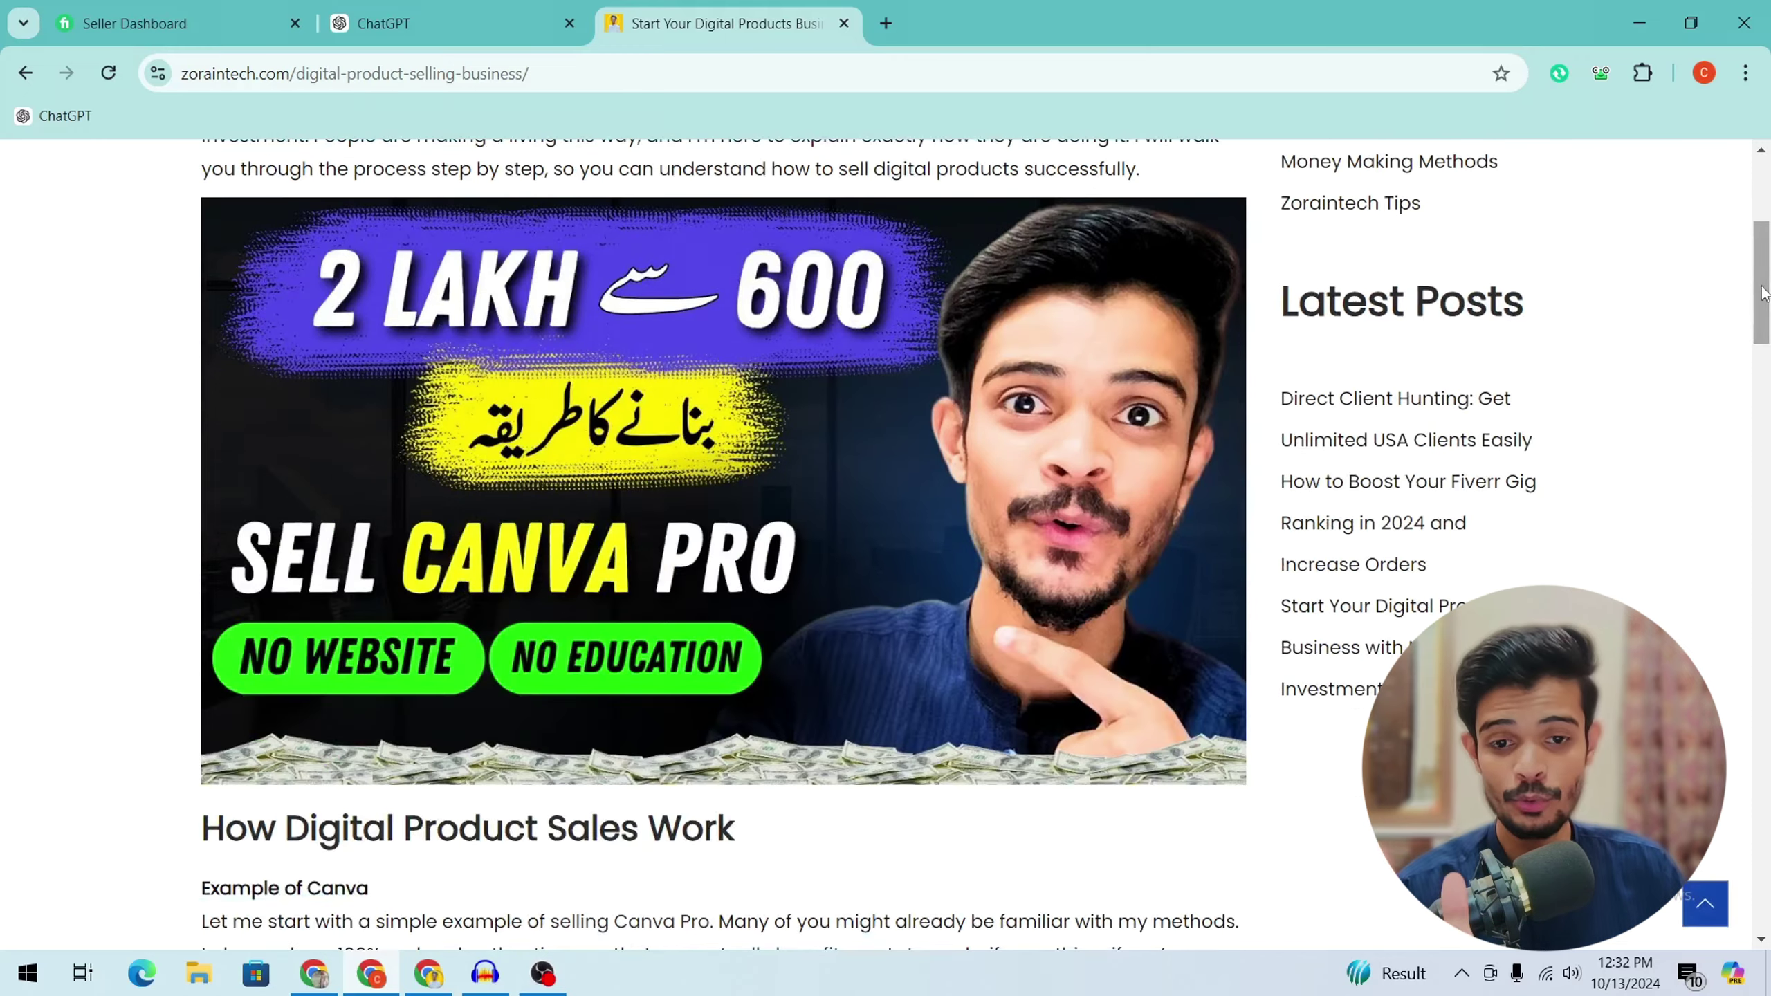
# Read the article's sections on the Canva Pro selling example and on minimal investment with maximum profit.
pyautogui.scroll(-3, 1761, 293)
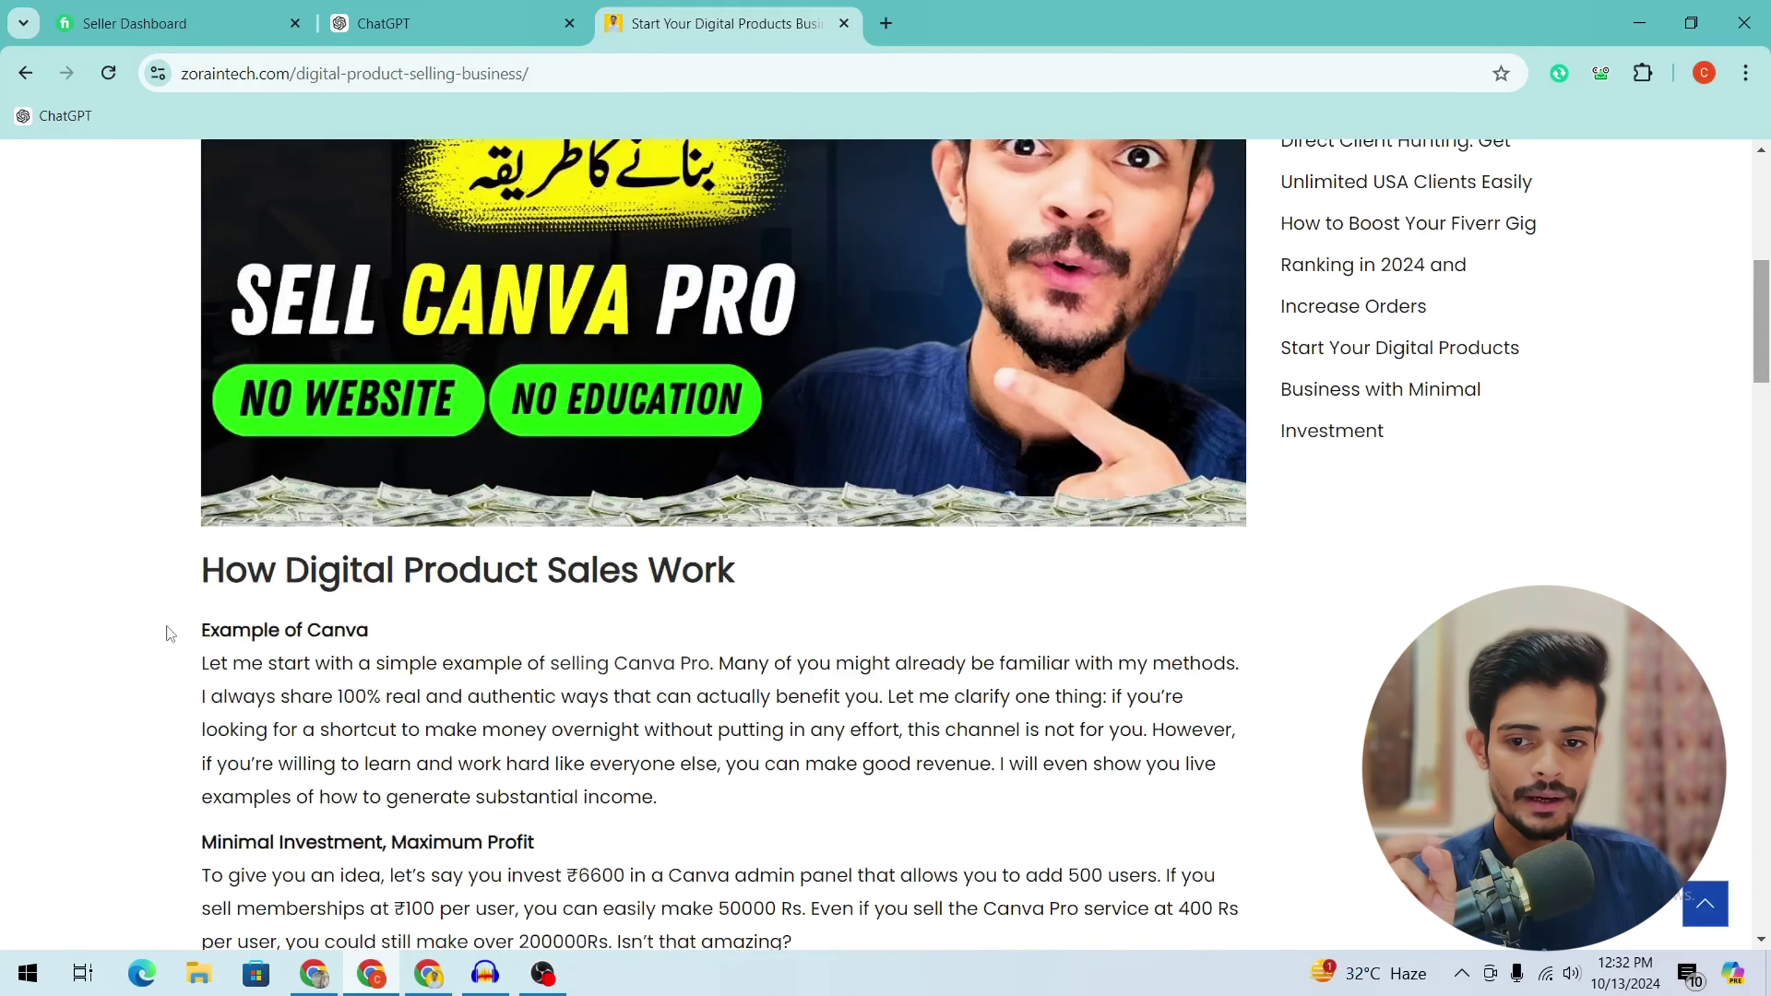
pyautogui.moveTo(171, 636); pyautogui.dragTo(443, 729)
pyautogui.scroll(-6, 1765, 362)
pyautogui.scroll(2, 1762, 364)
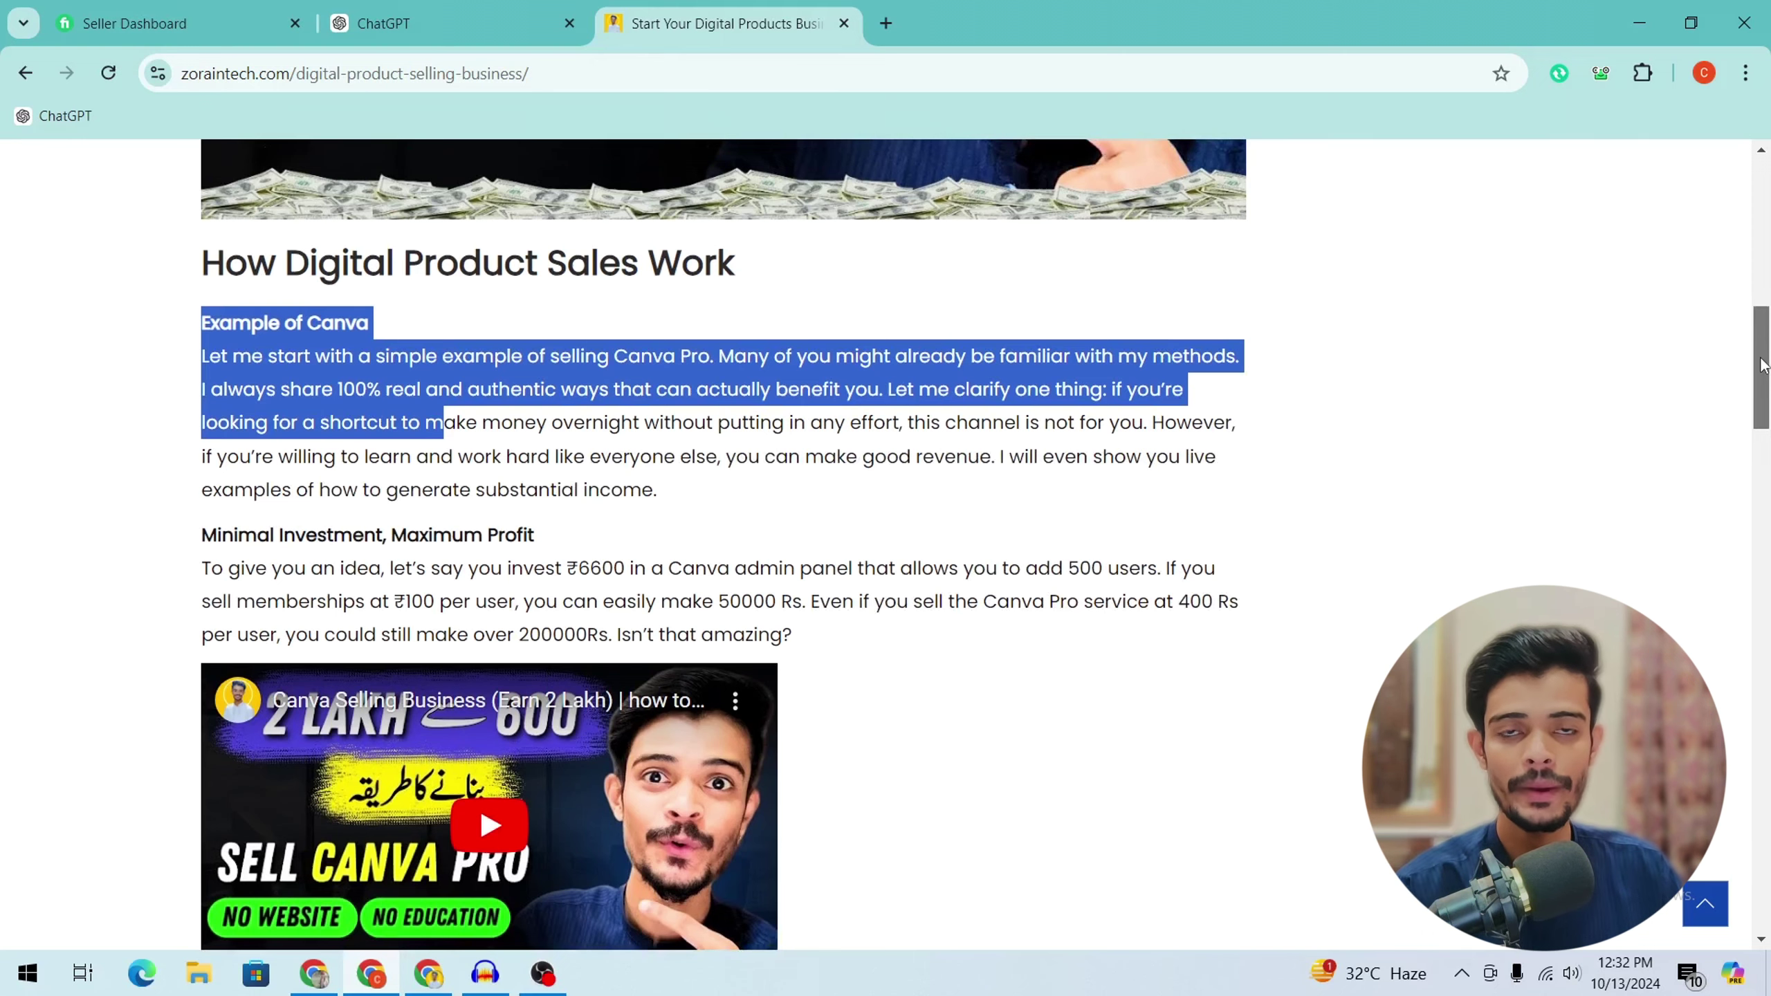
pyautogui.moveTo(1761, 364); pyautogui.dragTo(394, 104)
# Return to the blog list and open the article "Direct Client Hunting: Get Unlimited USA Clients Easily" to look it over.
pyautogui.click(25, 73)
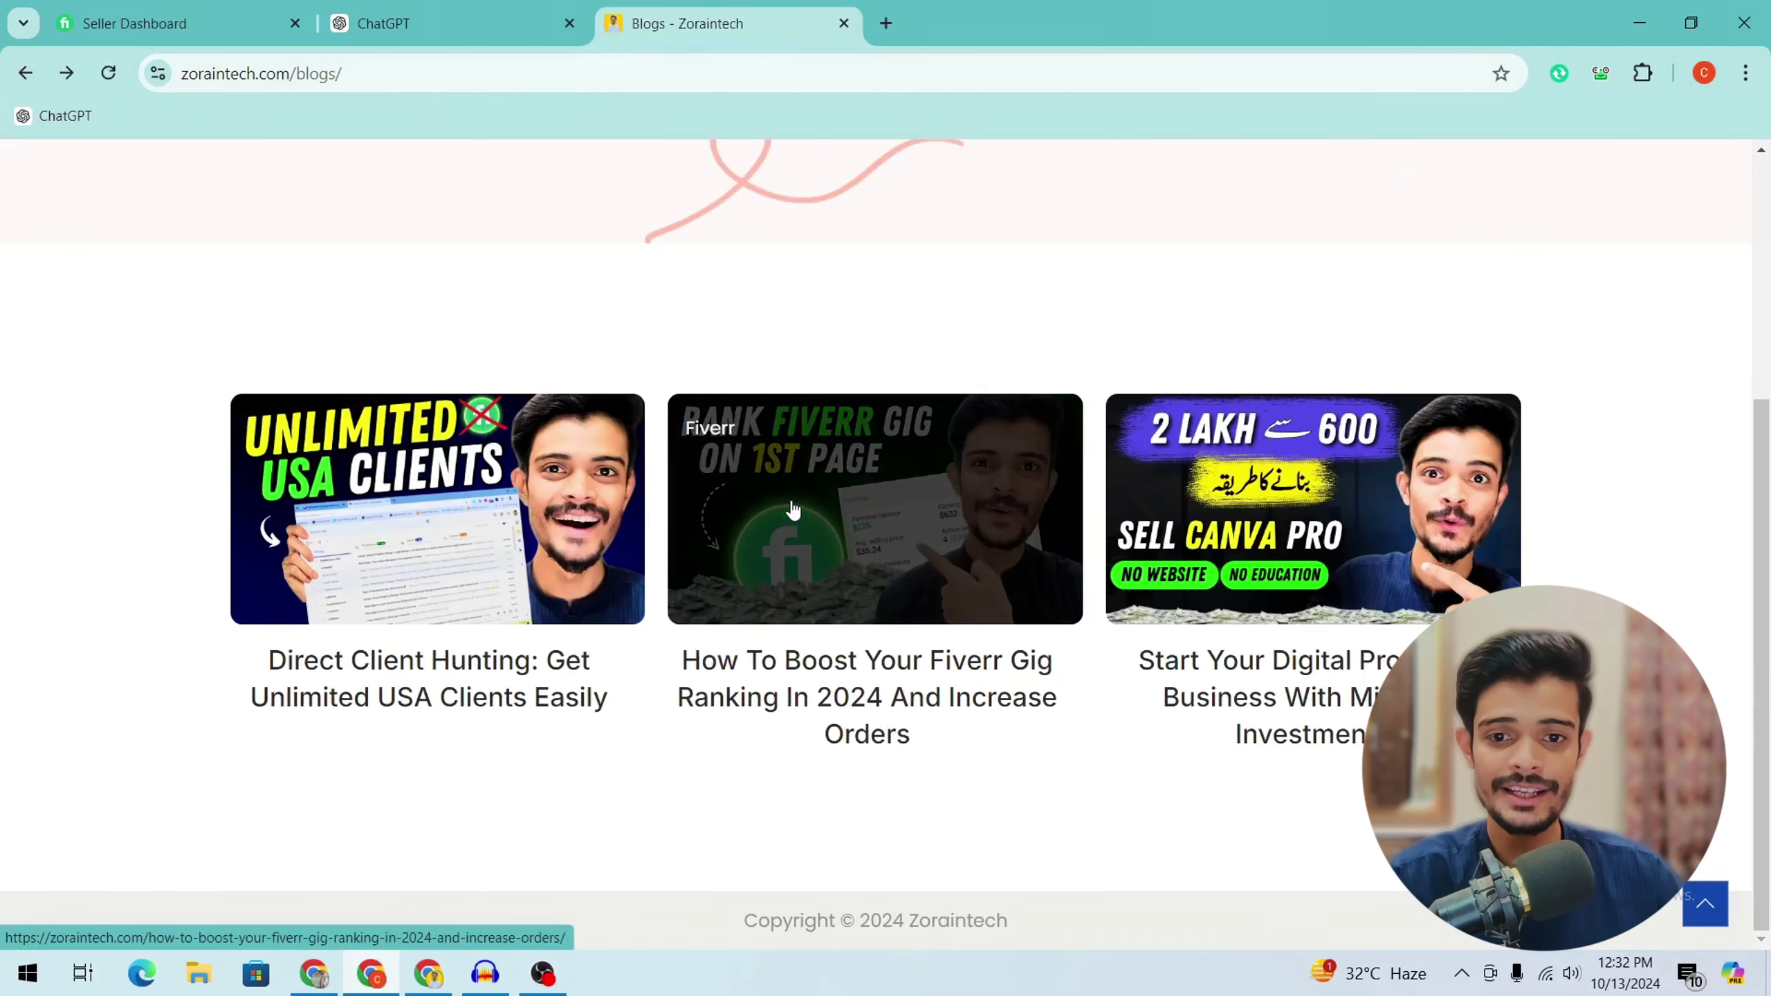
pyautogui.click(612, 538)
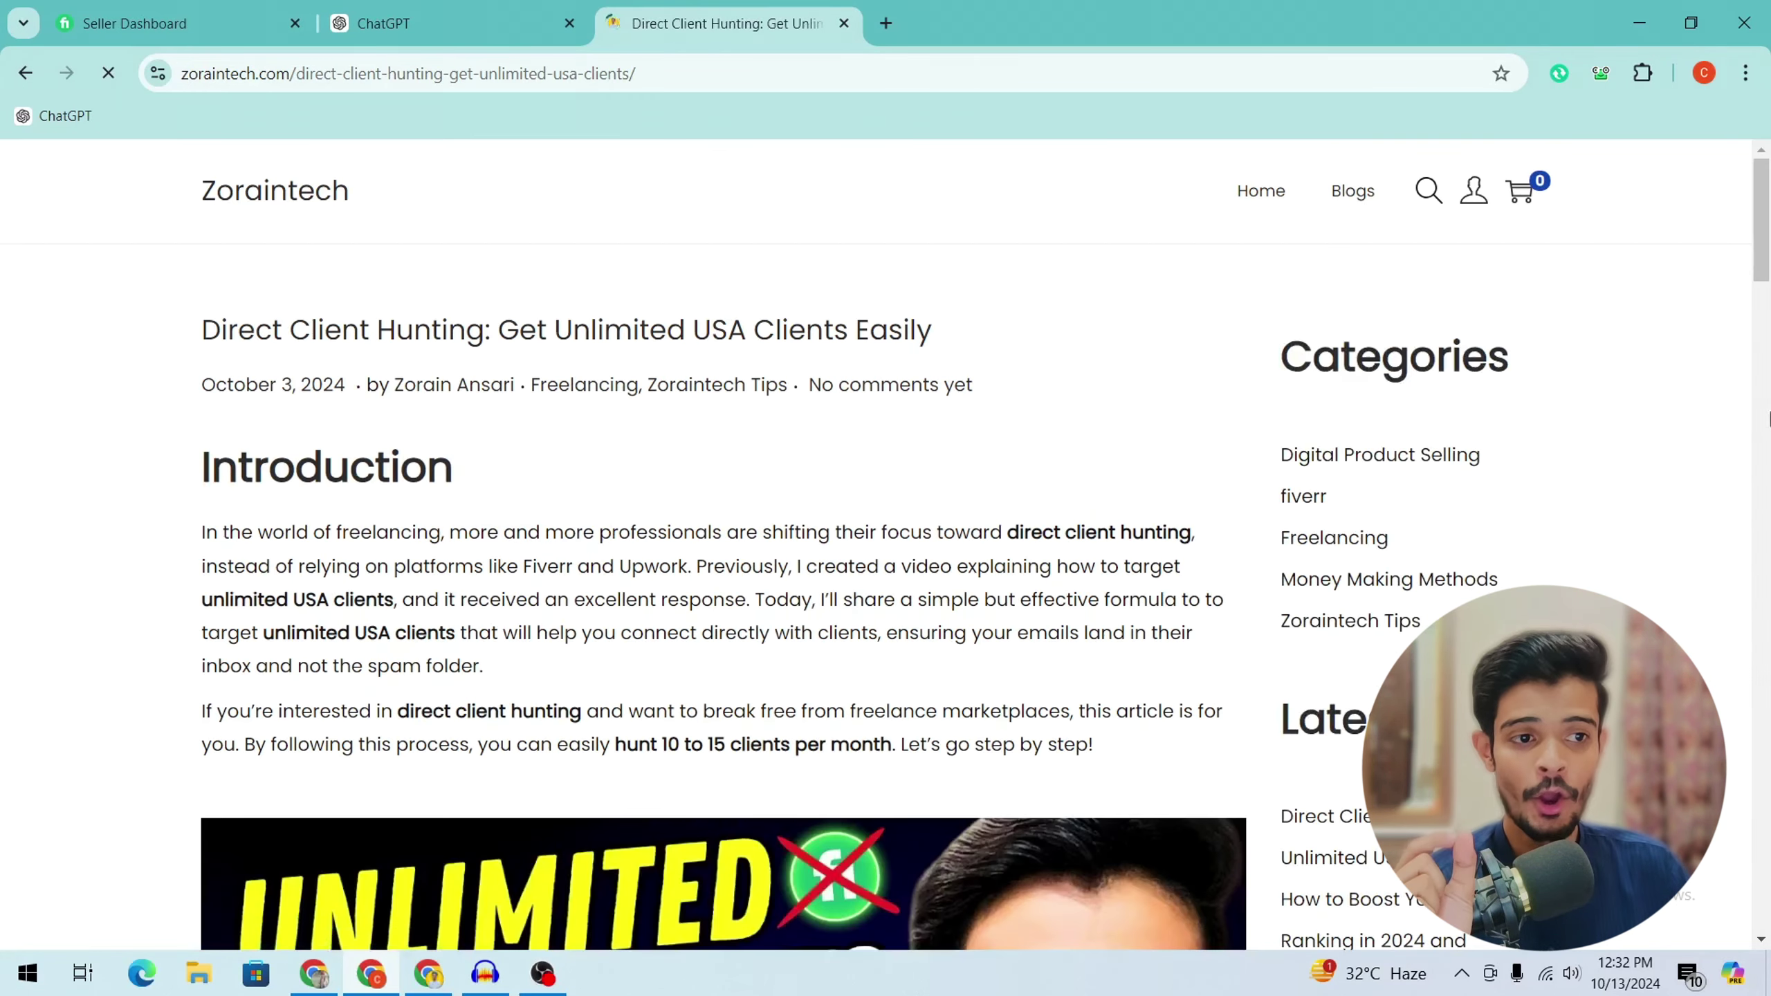
pyautogui.scroll(-6, 1767, 286)
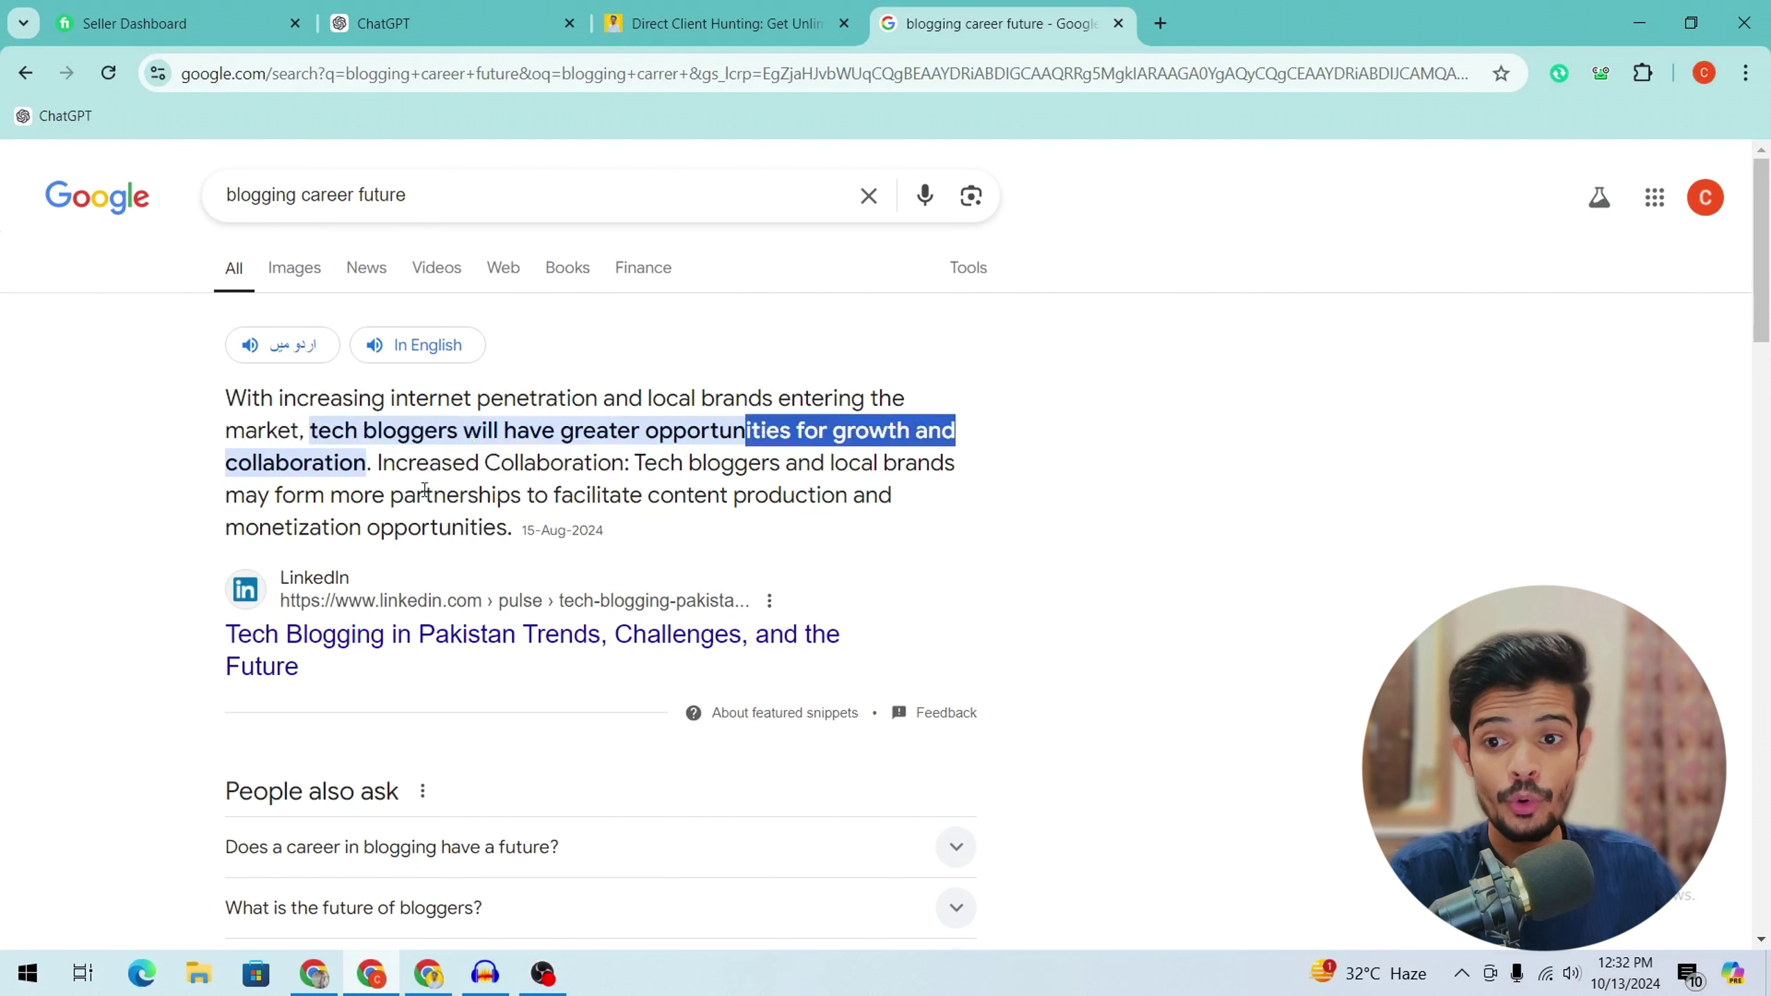
# Highlight the "Increased Collaboration" sentence in the "blogging career future" search results and close that results page.
pyautogui.moveTo(259, 495); pyautogui.dragTo(384, 468)
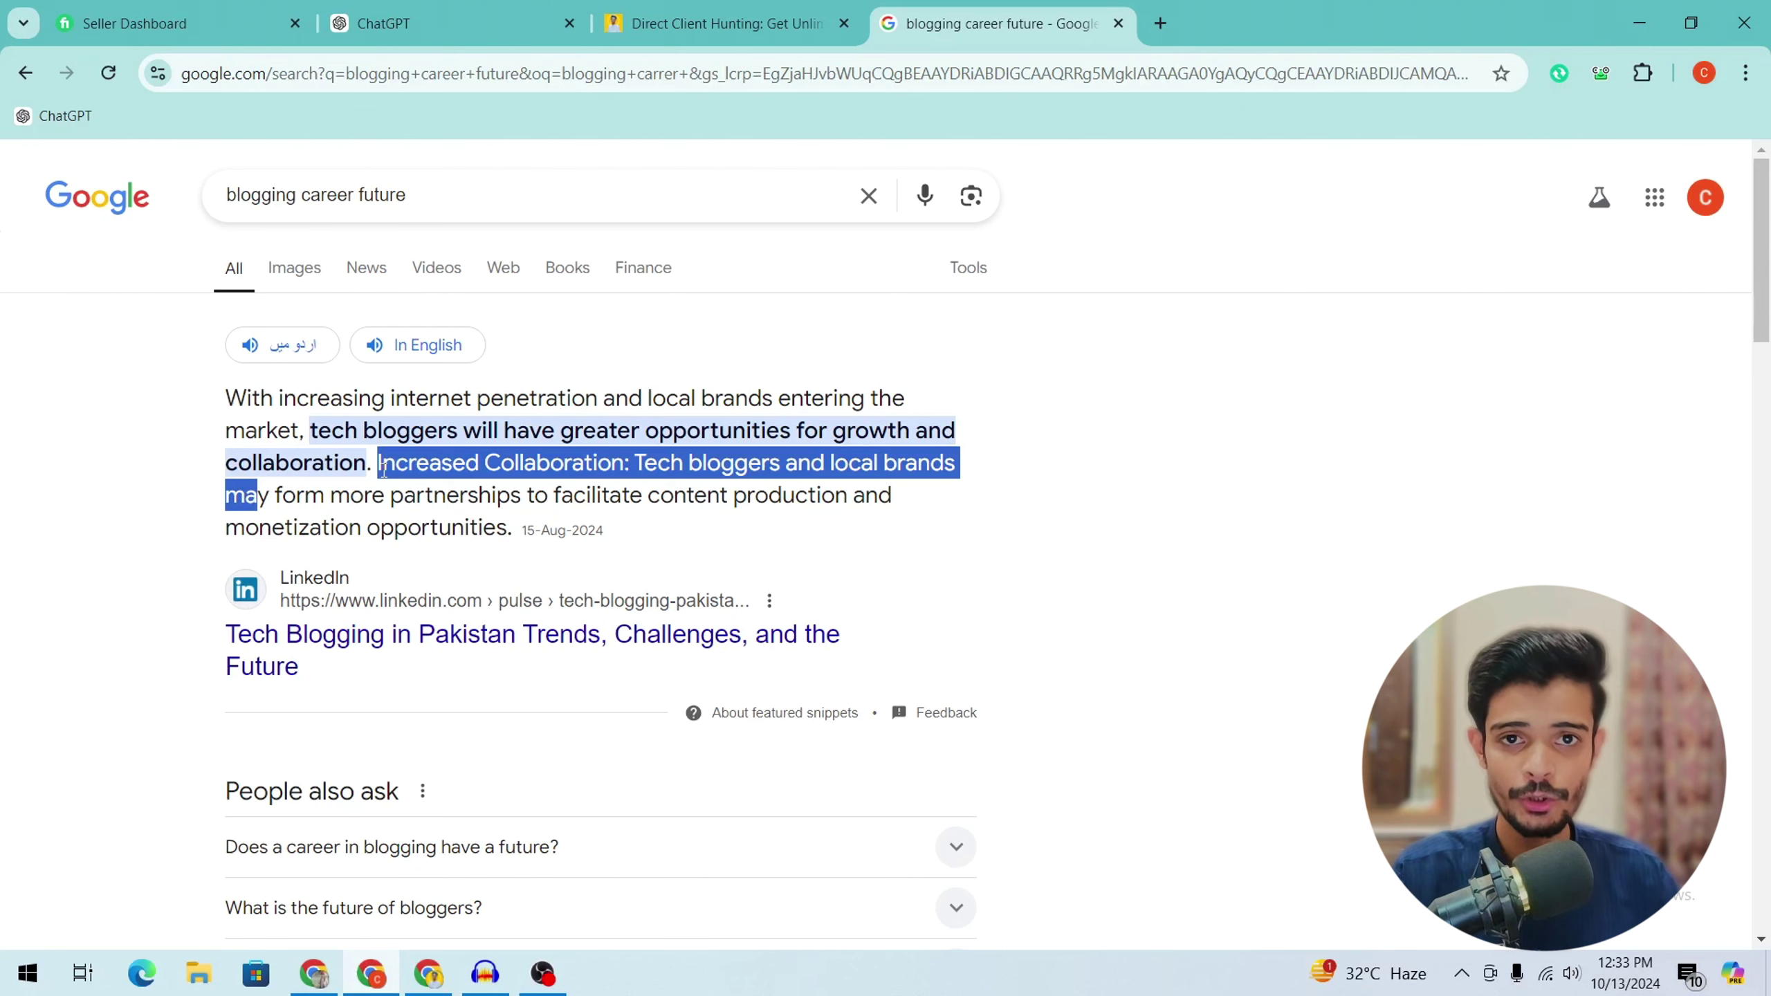
pyautogui.click(1118, 25)
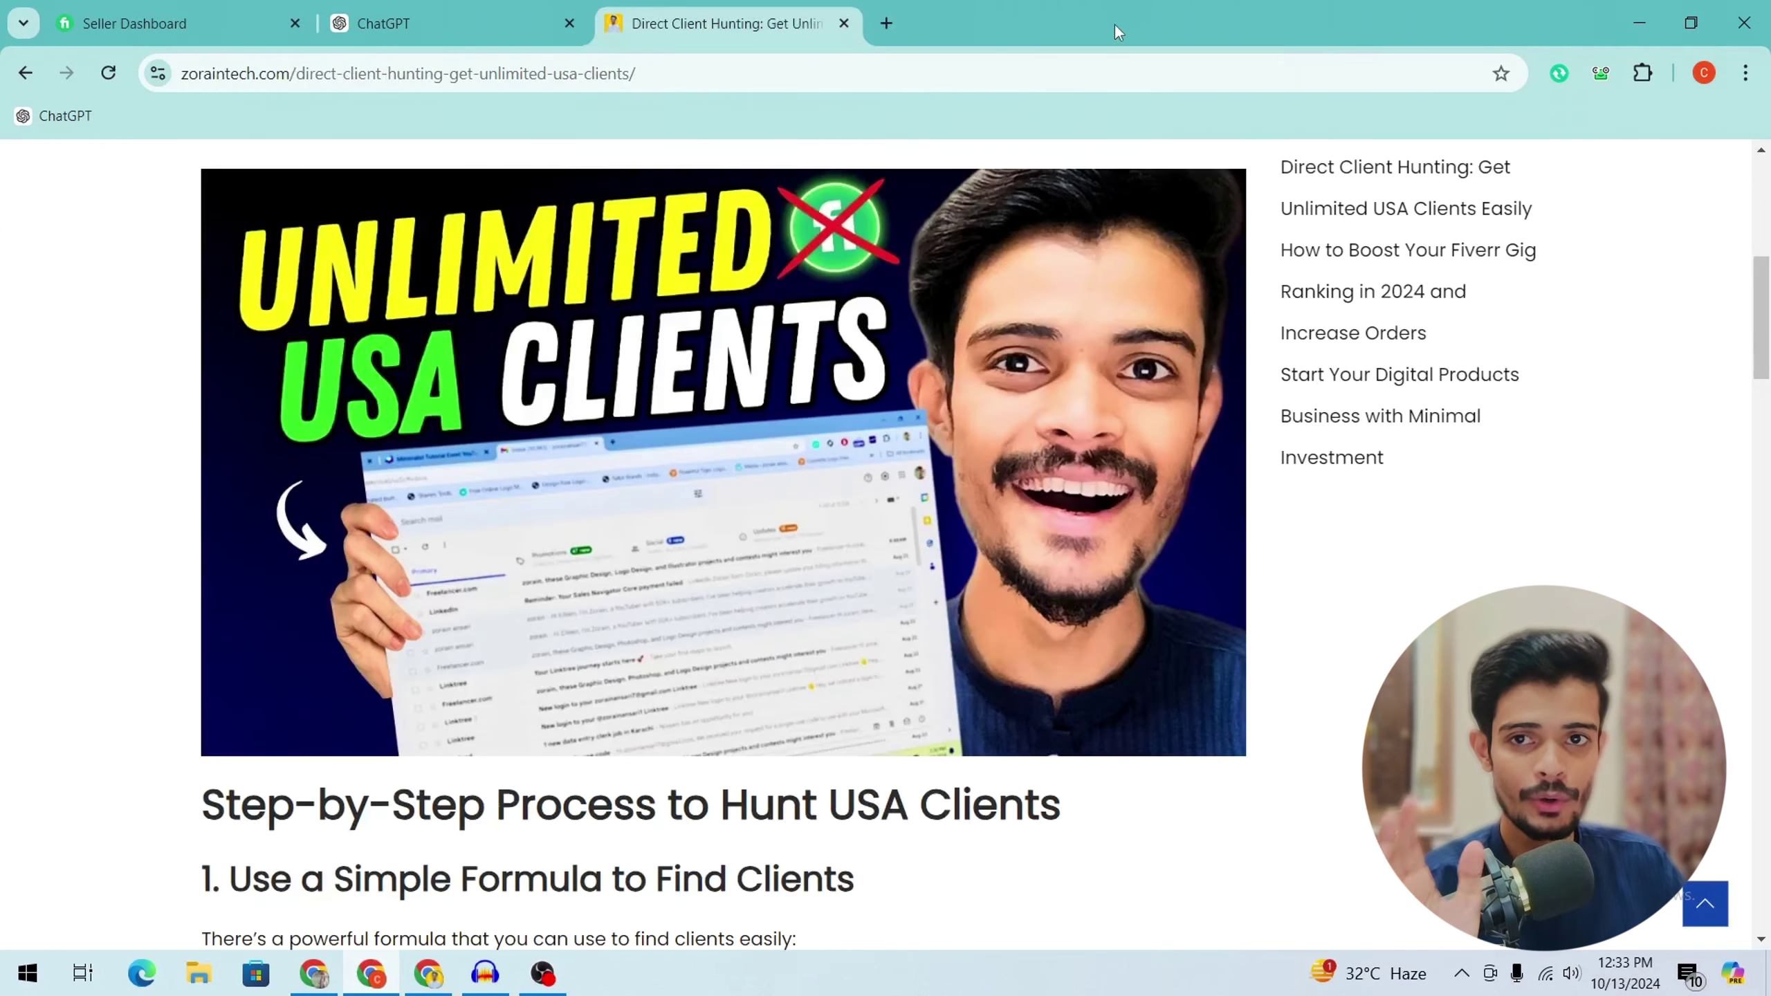
# Open the AI Detector Pro dashboard and look over its overview, activity and further sections.
pyautogui.click(877, 23)
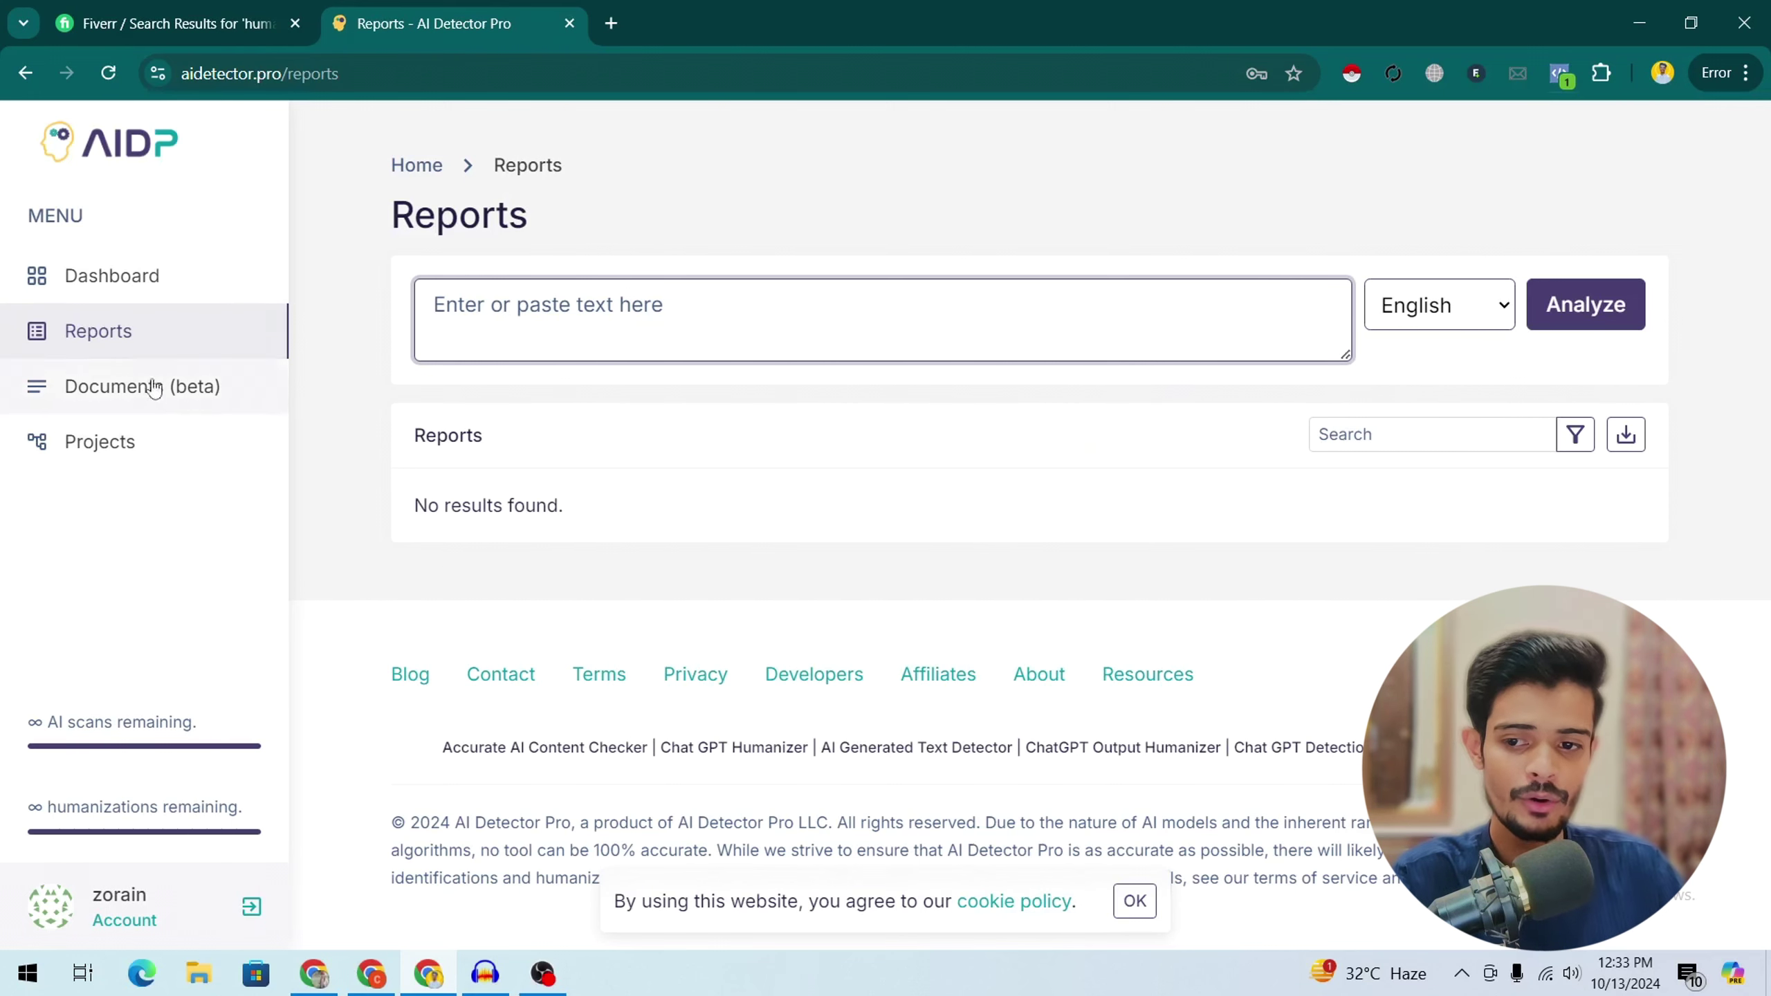
pyautogui.click(145, 282)
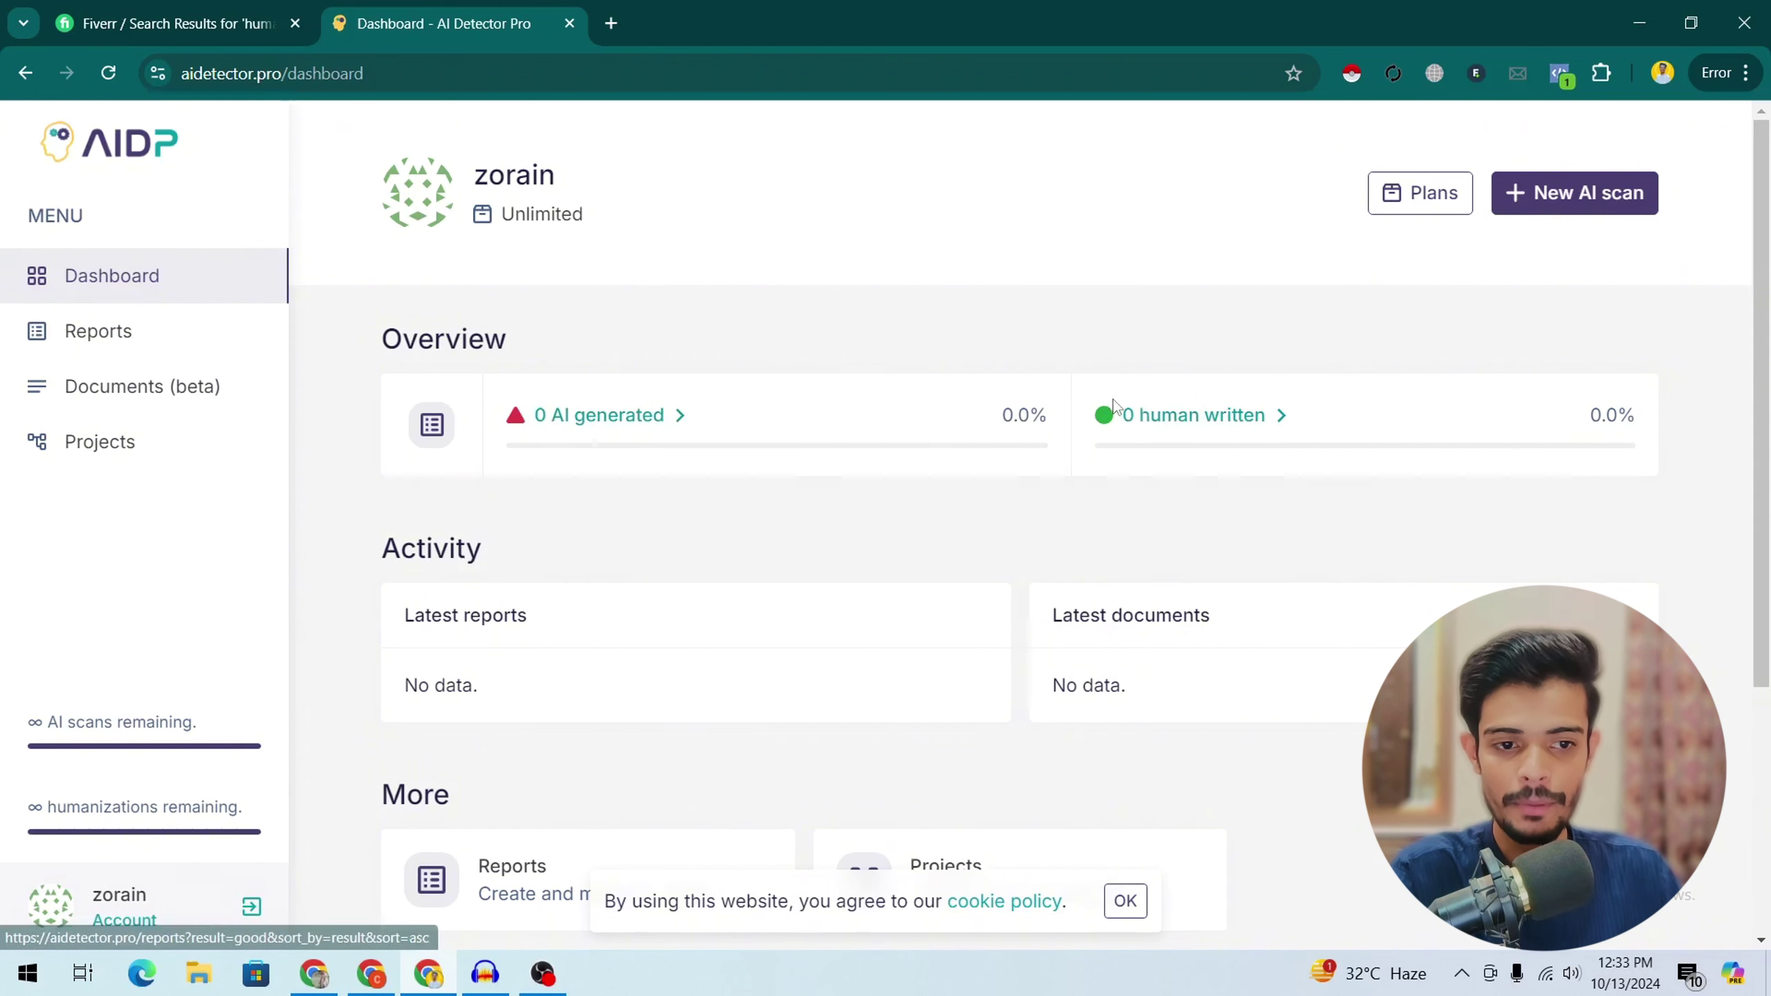
pyautogui.scroll(-3, 1767, 473)
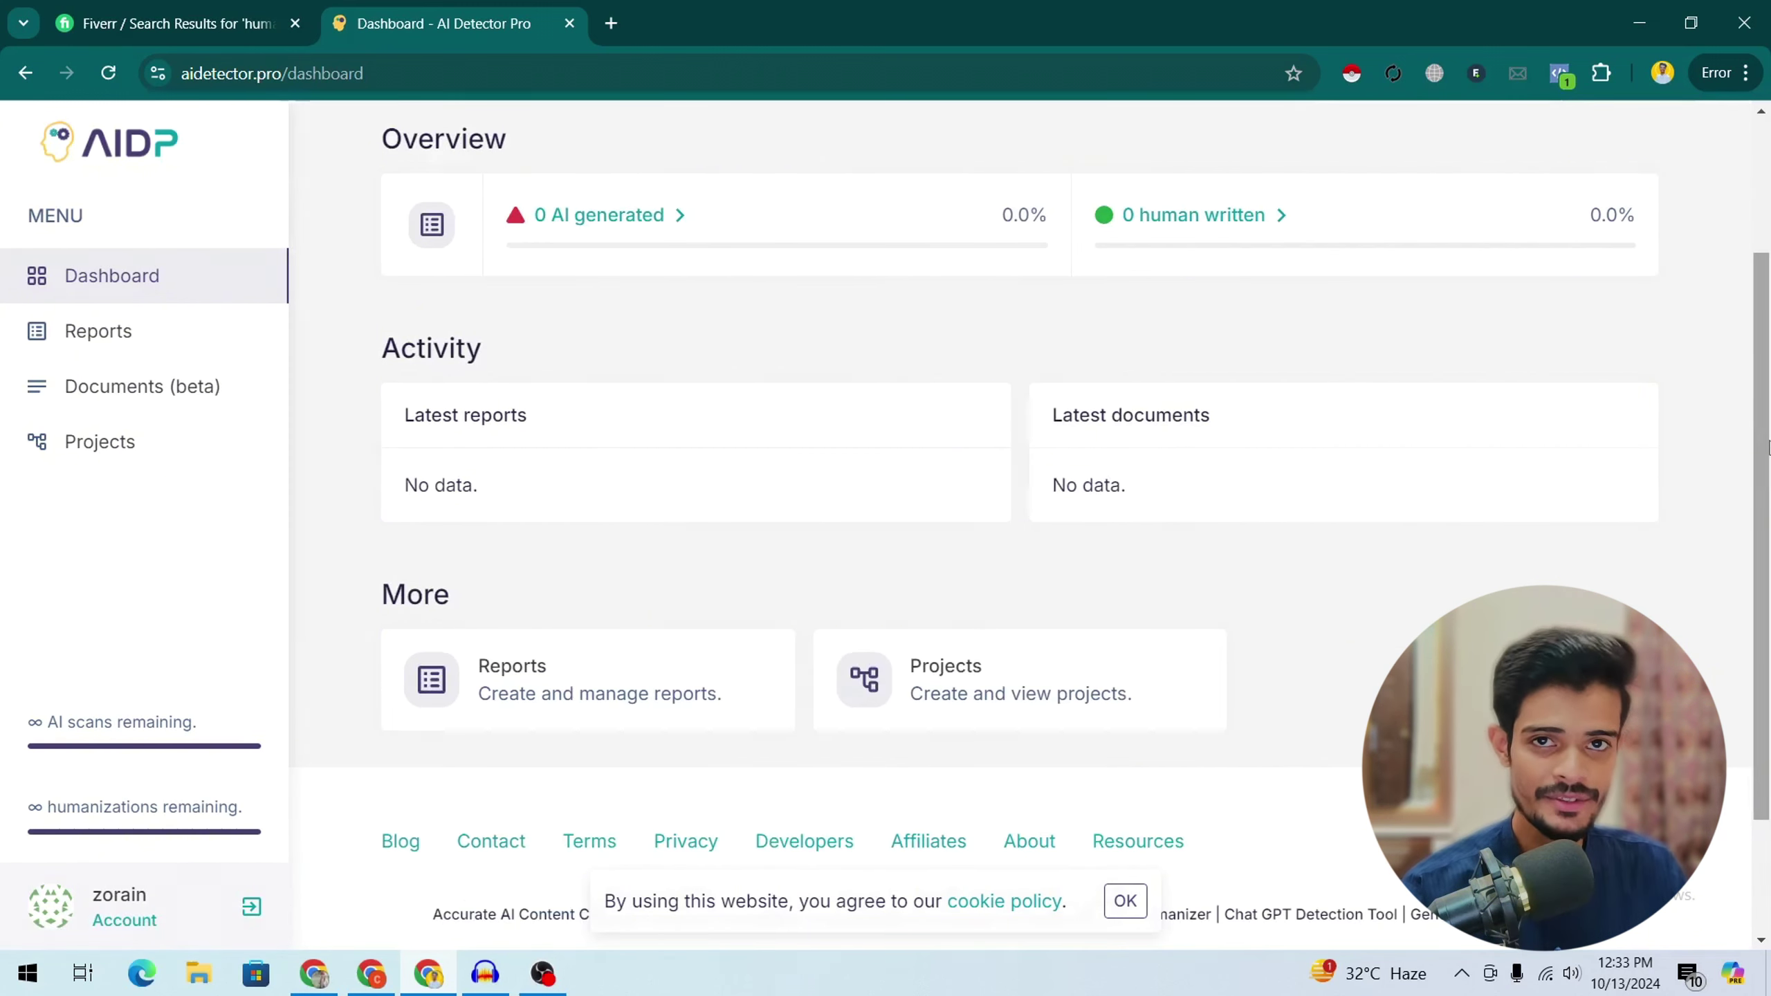
pyautogui.scroll(-1, 1767, 453)
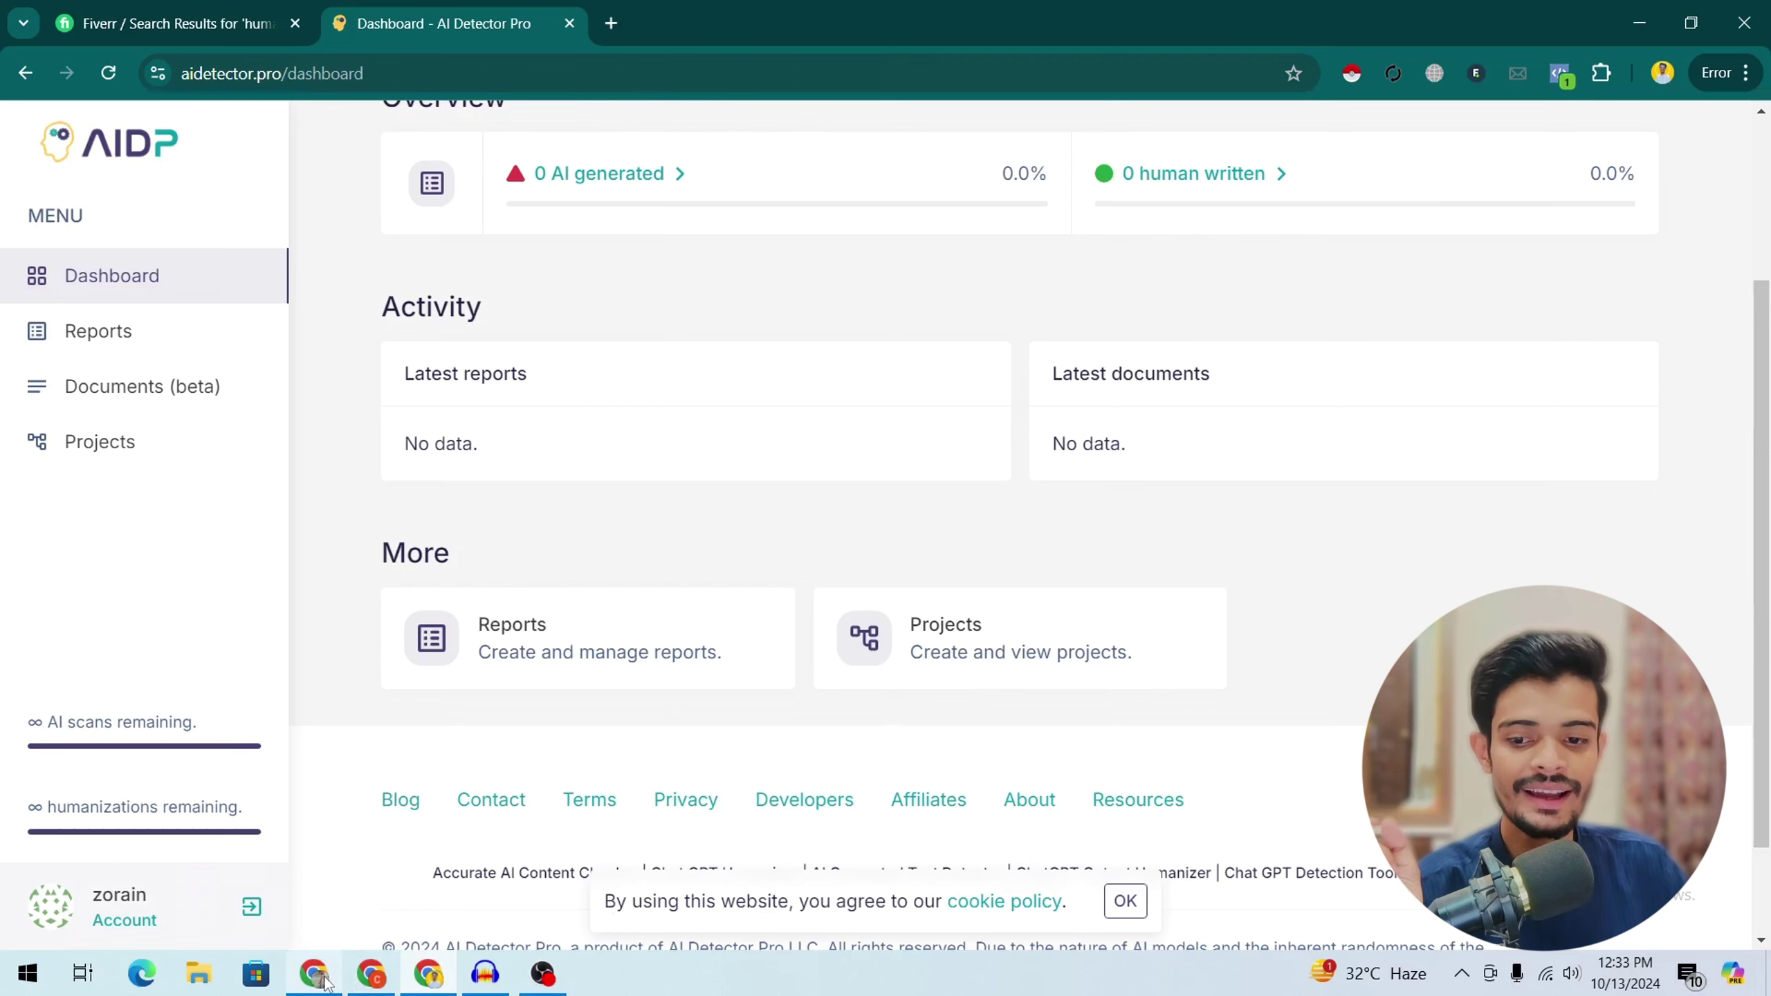
# Switch back to ChatGPT and copy the word AIPRM from the prompt library's heading.
pyautogui.moveTo(326, 982)
pyautogui.click(436, 934)
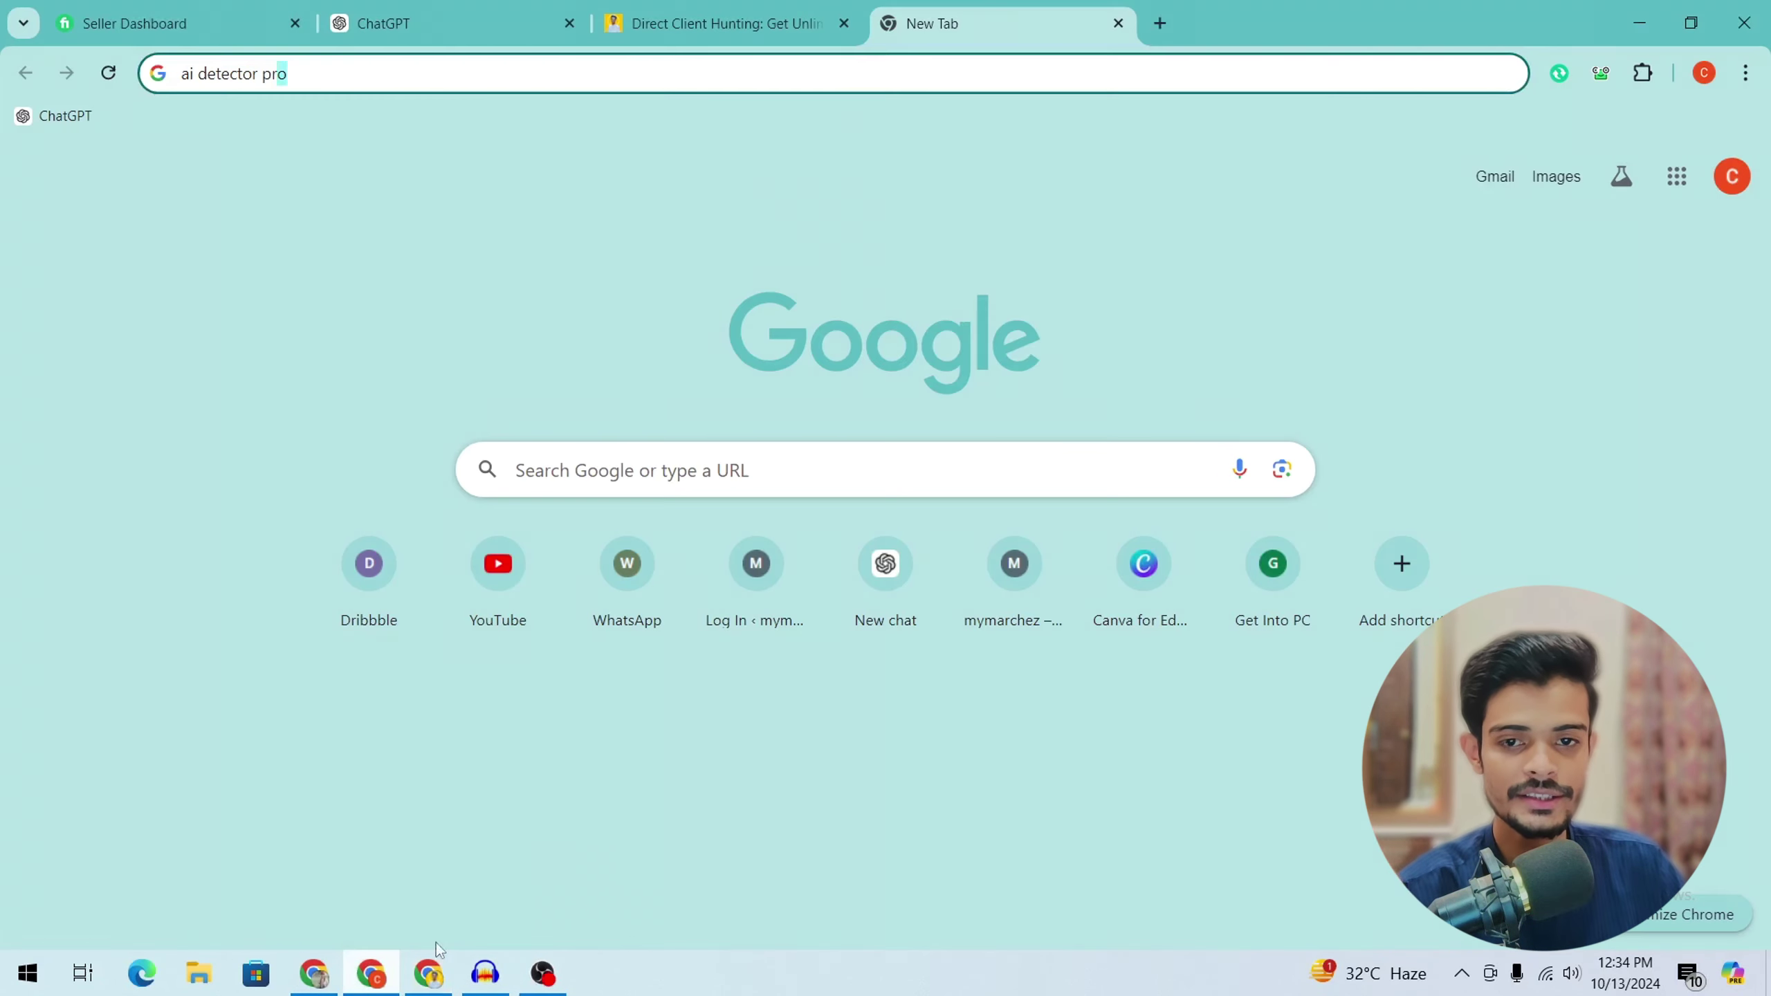
pyautogui.click(382, 14)
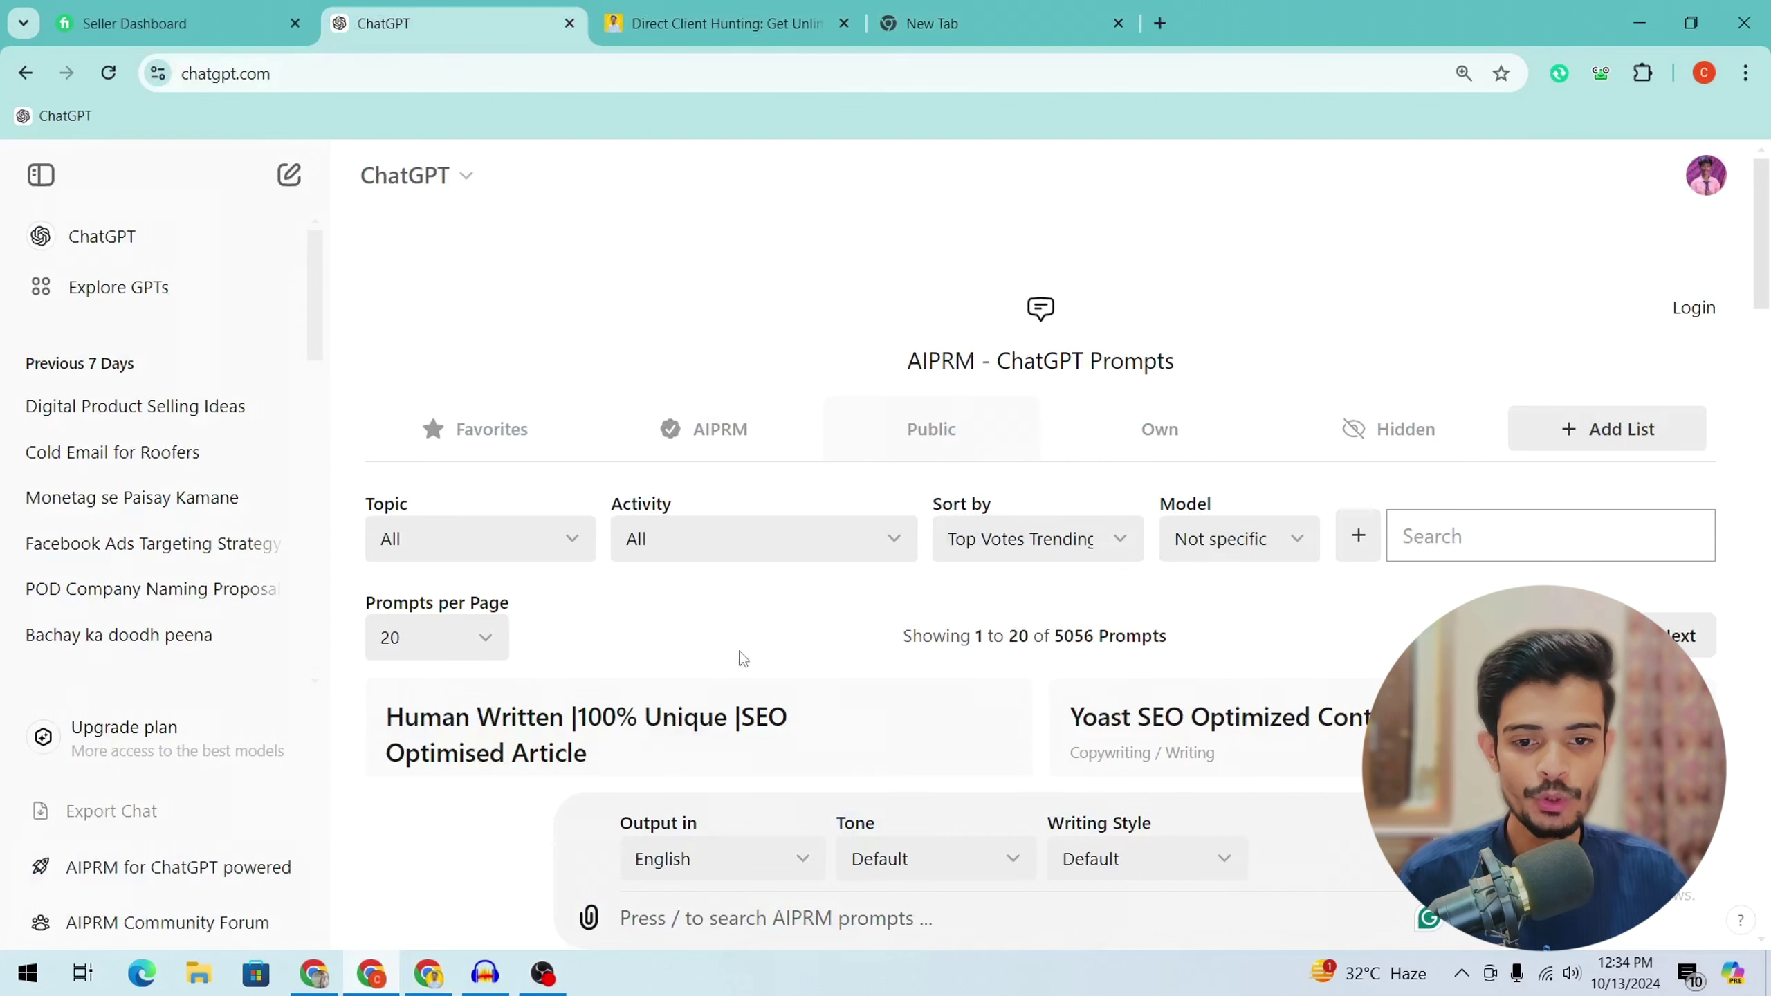
pyautogui.moveTo(914, 375); pyautogui.dragTo(972, 349)
pyautogui.hotkey('ctrl', 'c')
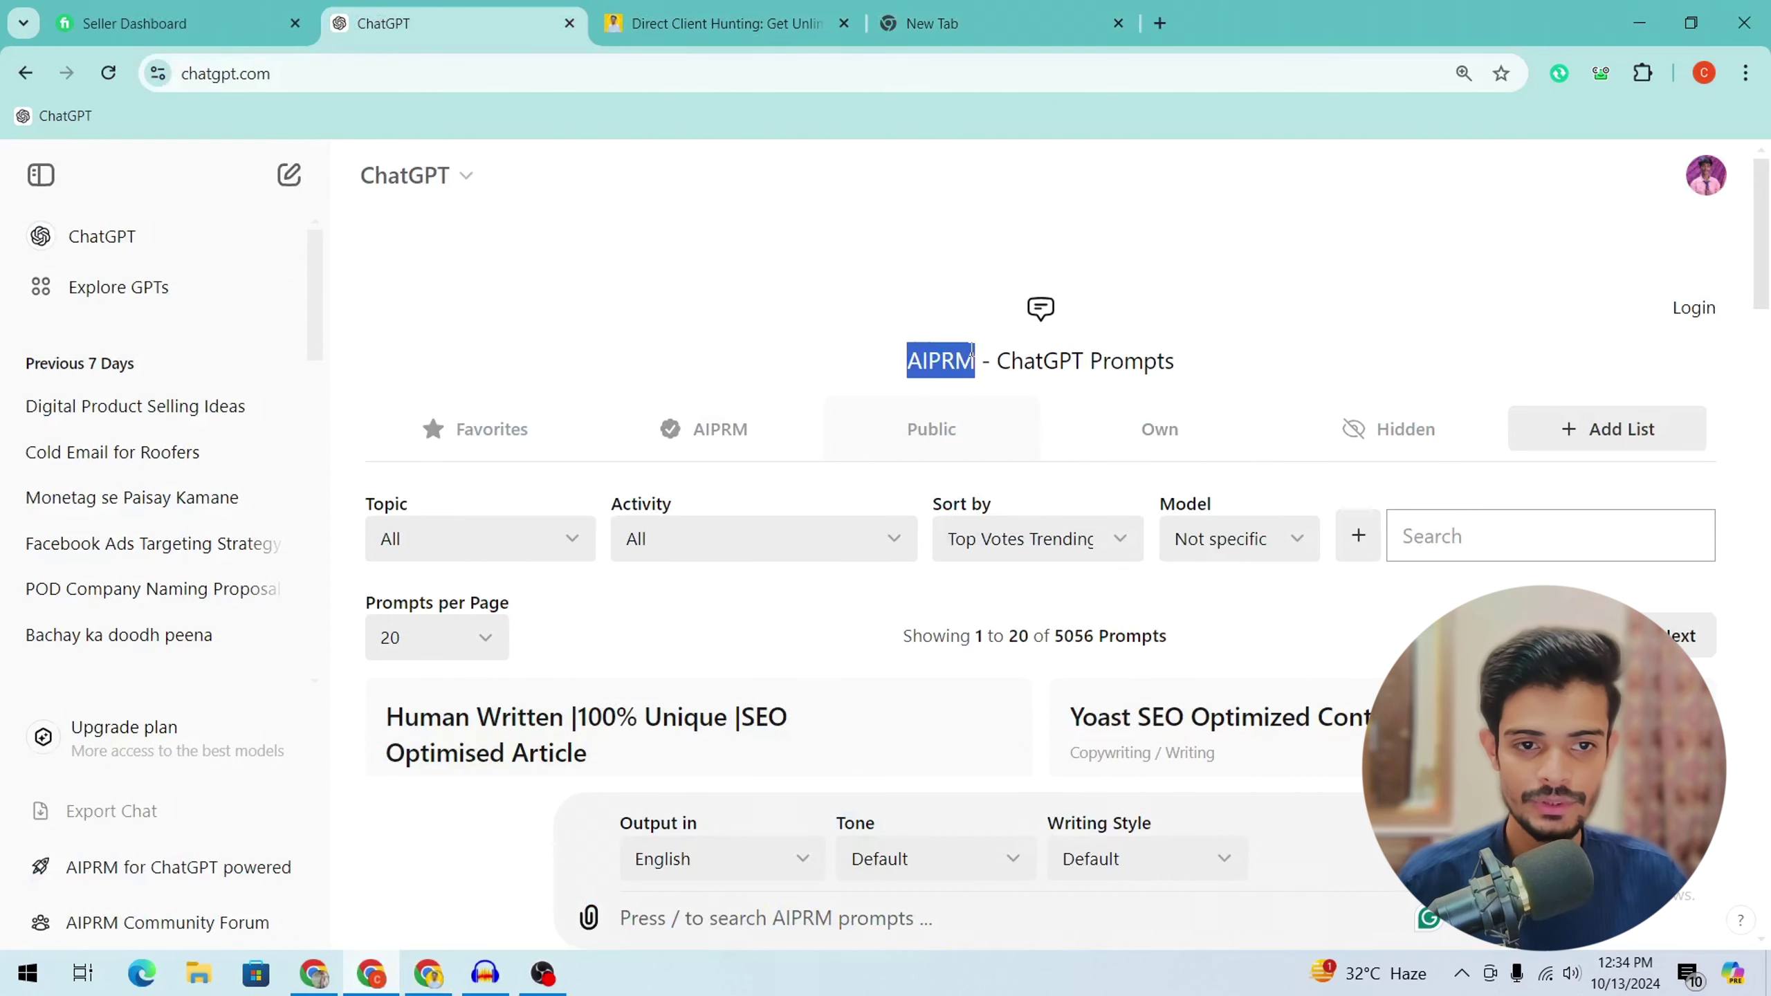
# Search Google for the copied term AIPRM in place of the unsubmitted "ai detector pro" query.
pyautogui.click(976, 24)
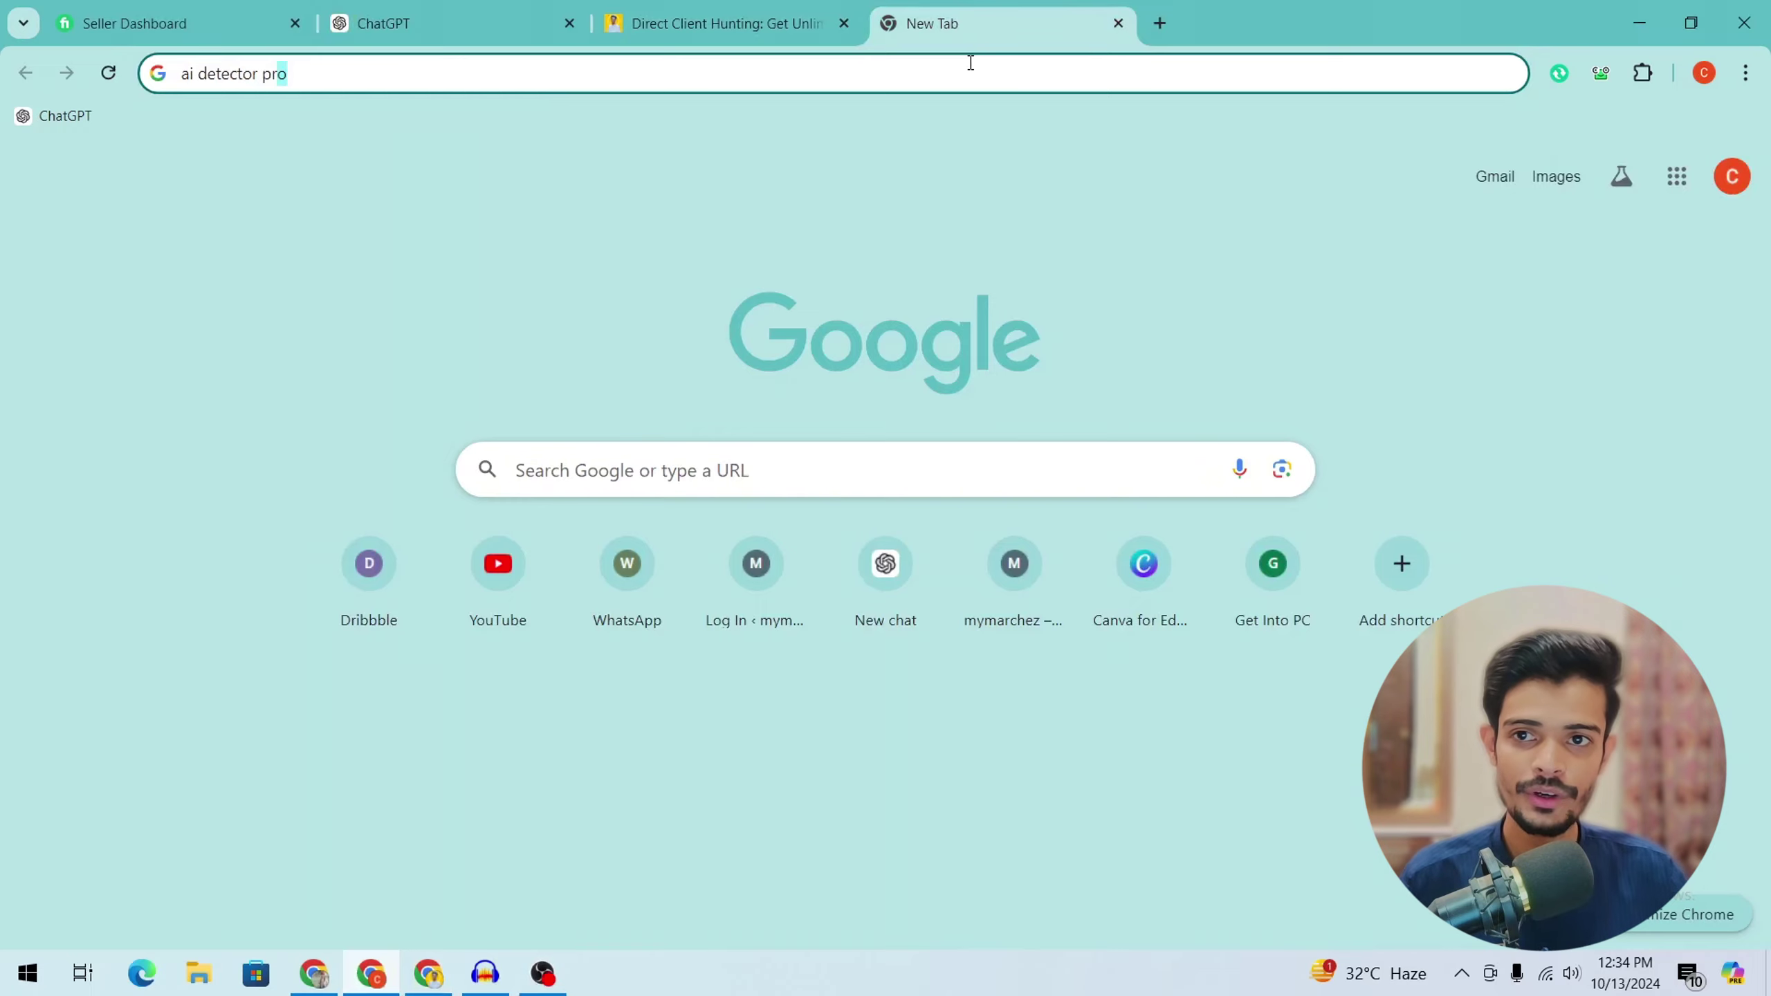
pyautogui.hotkey('ctrl', 'v')
pyautogui.hotkey('ctrl', 'a')
pyautogui.hotkey('ctrl', 'v')
pyautogui.press('Return')
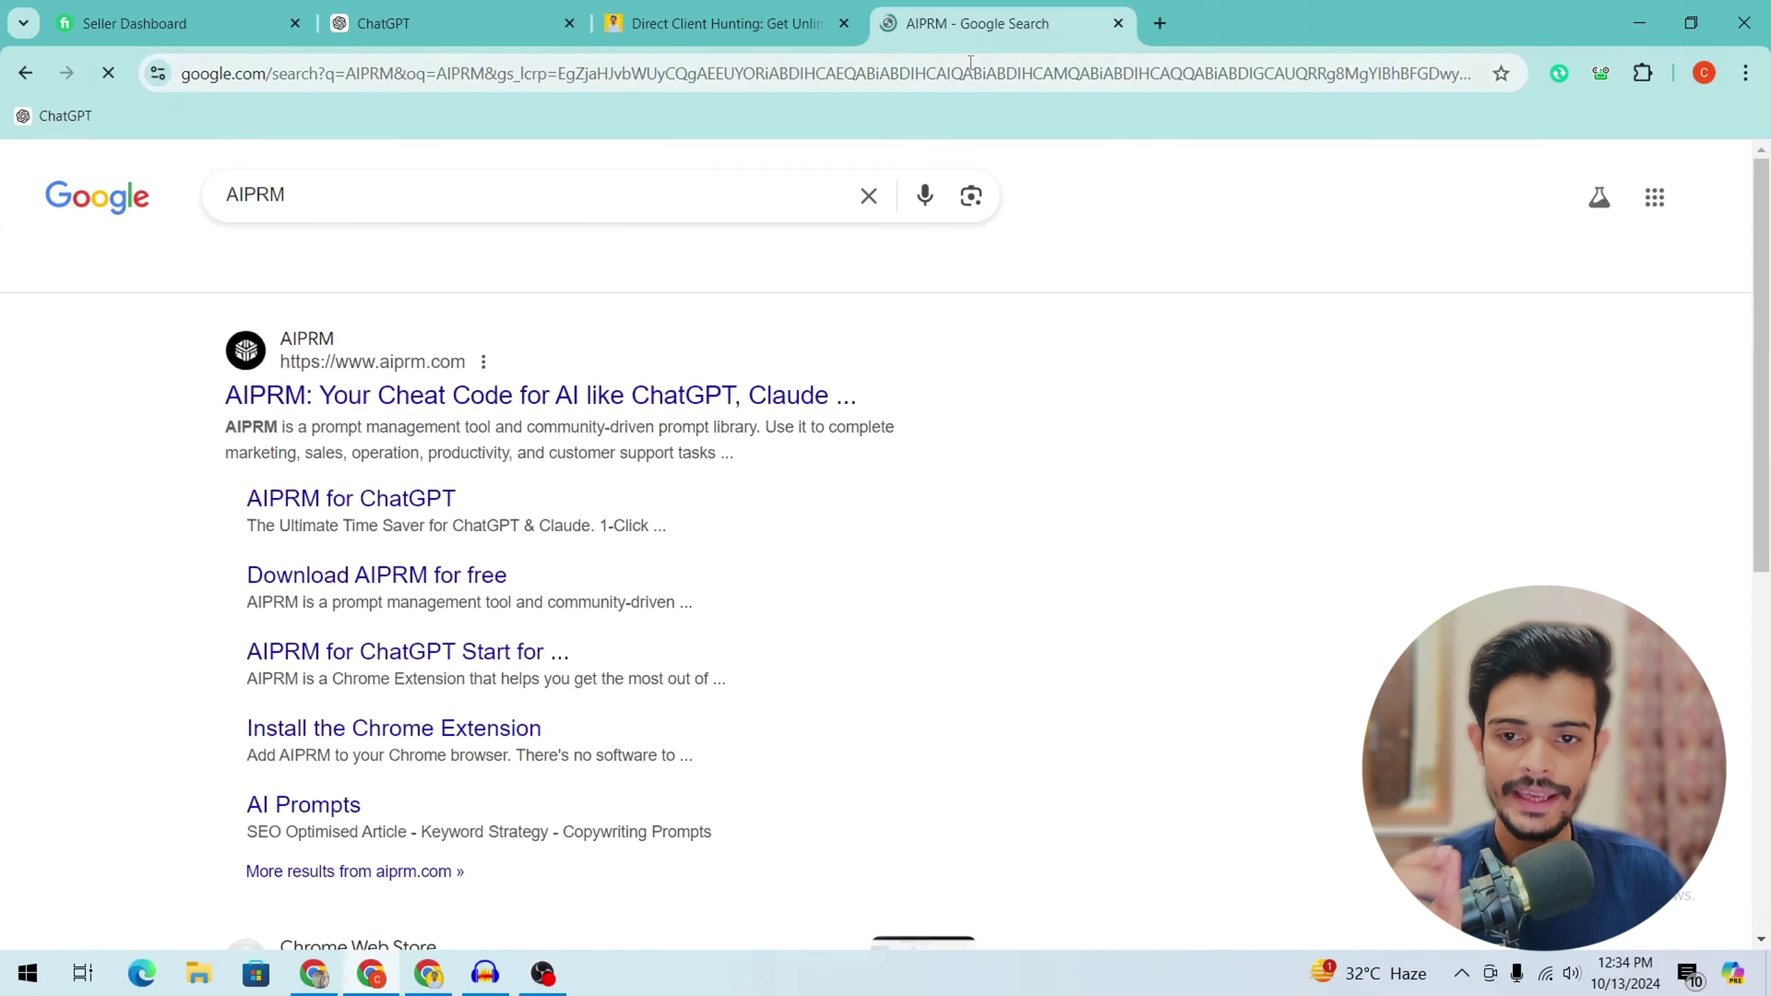
# Open the AIPRM for ChatGPT extension listing in the Chrome Web Store and highlight its name and details.
pyautogui.scroll(-5, 1682, 415)
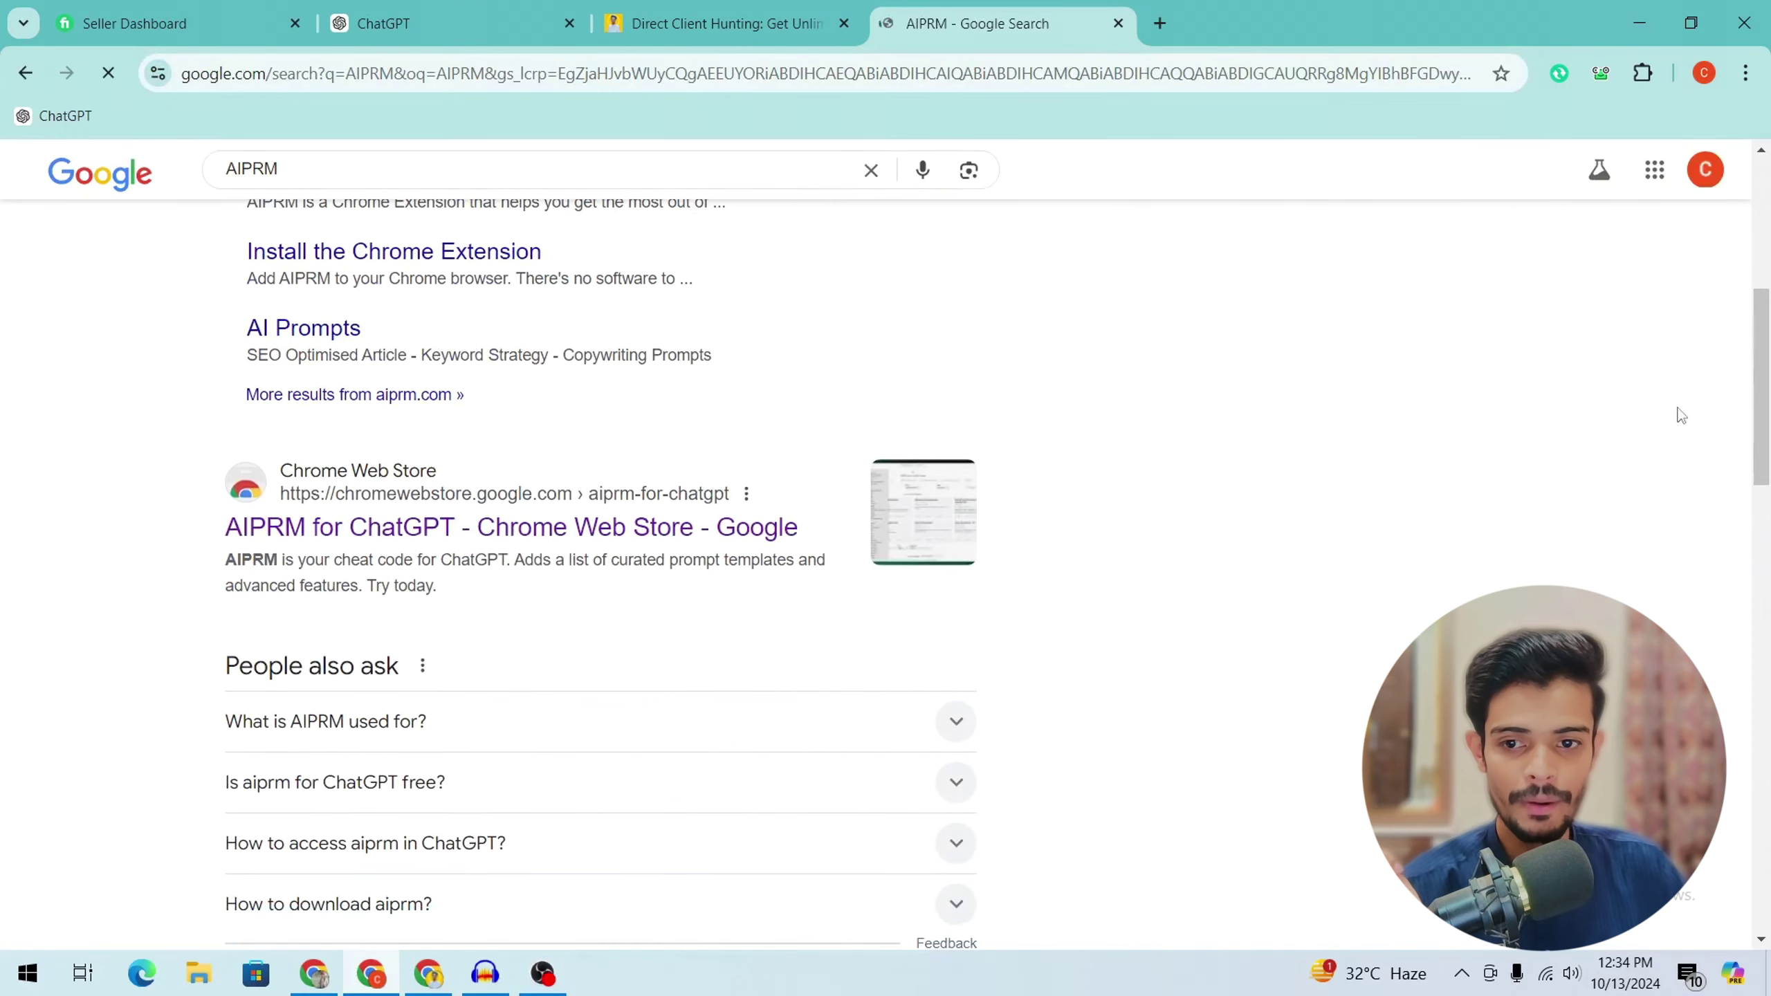
pyautogui.click(499, 513)
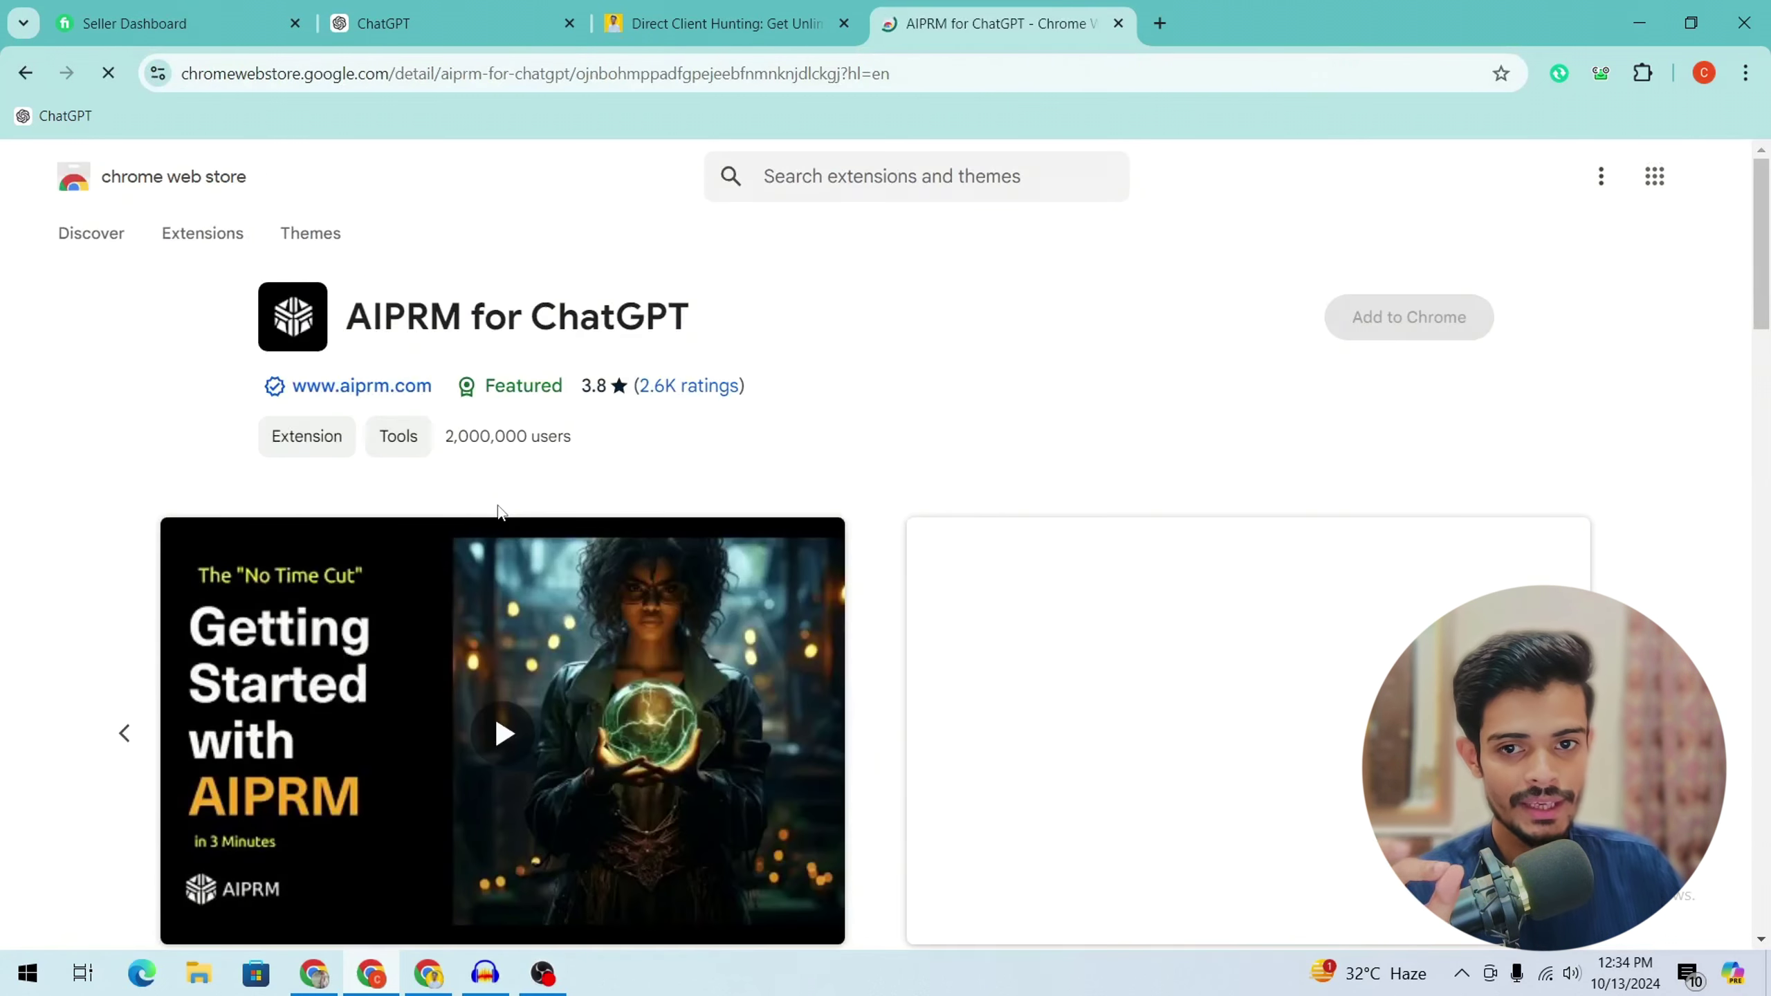
pyautogui.moveTo(347, 314); pyautogui.dragTo(1373, 342)
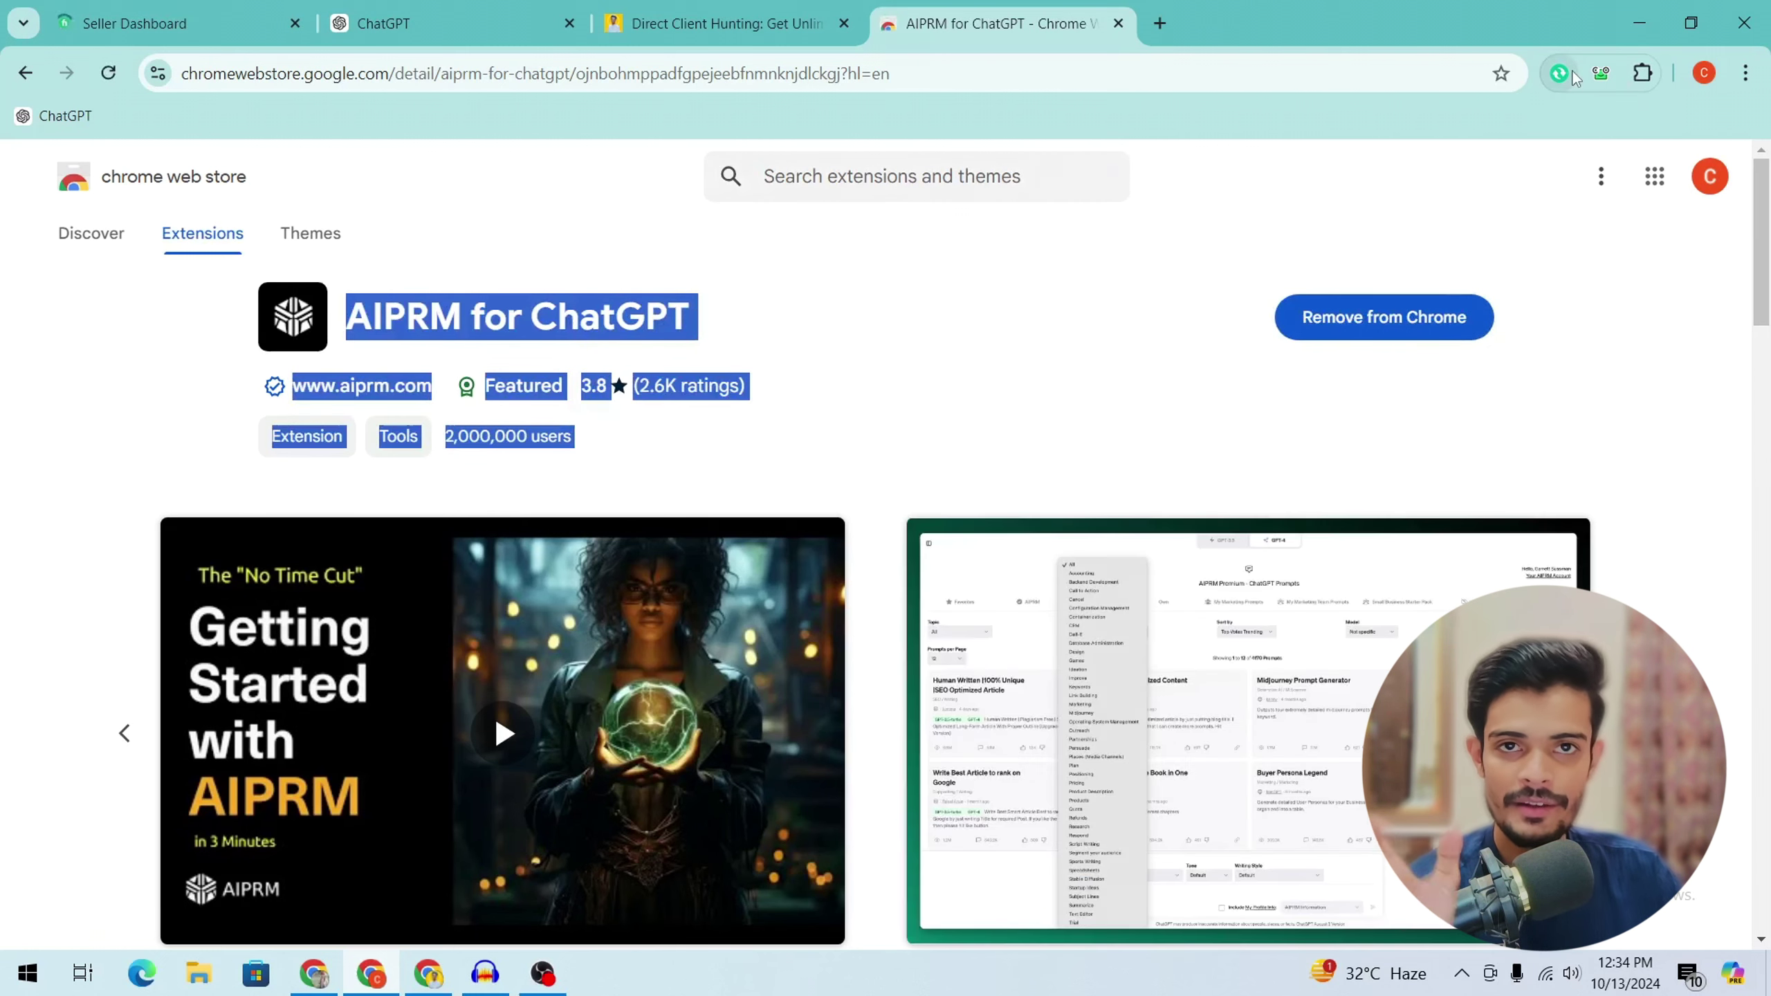
# Run ChatGPT's "Human Written |100% Unique |SEO Optimised Article" AIPRM prompt with the title "how to rank fiverr gig on first page in 2024".
pyautogui.click(380, 23)
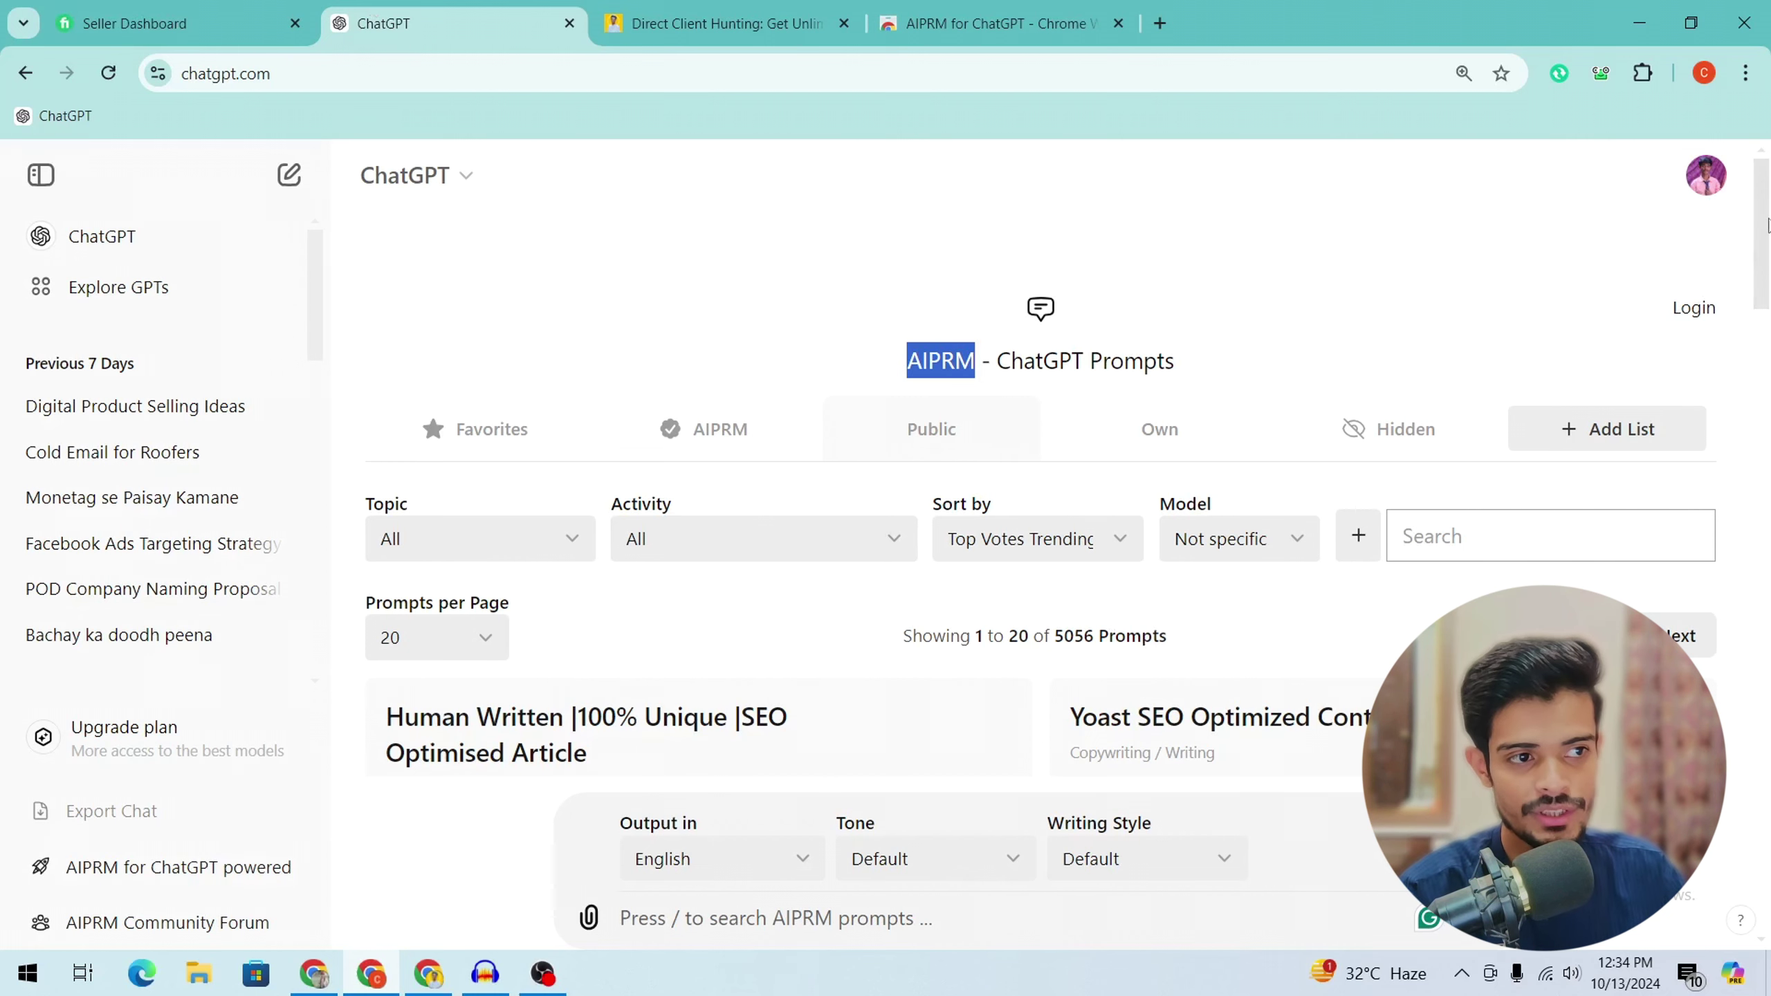
pyautogui.scroll(-5, 1766, 224)
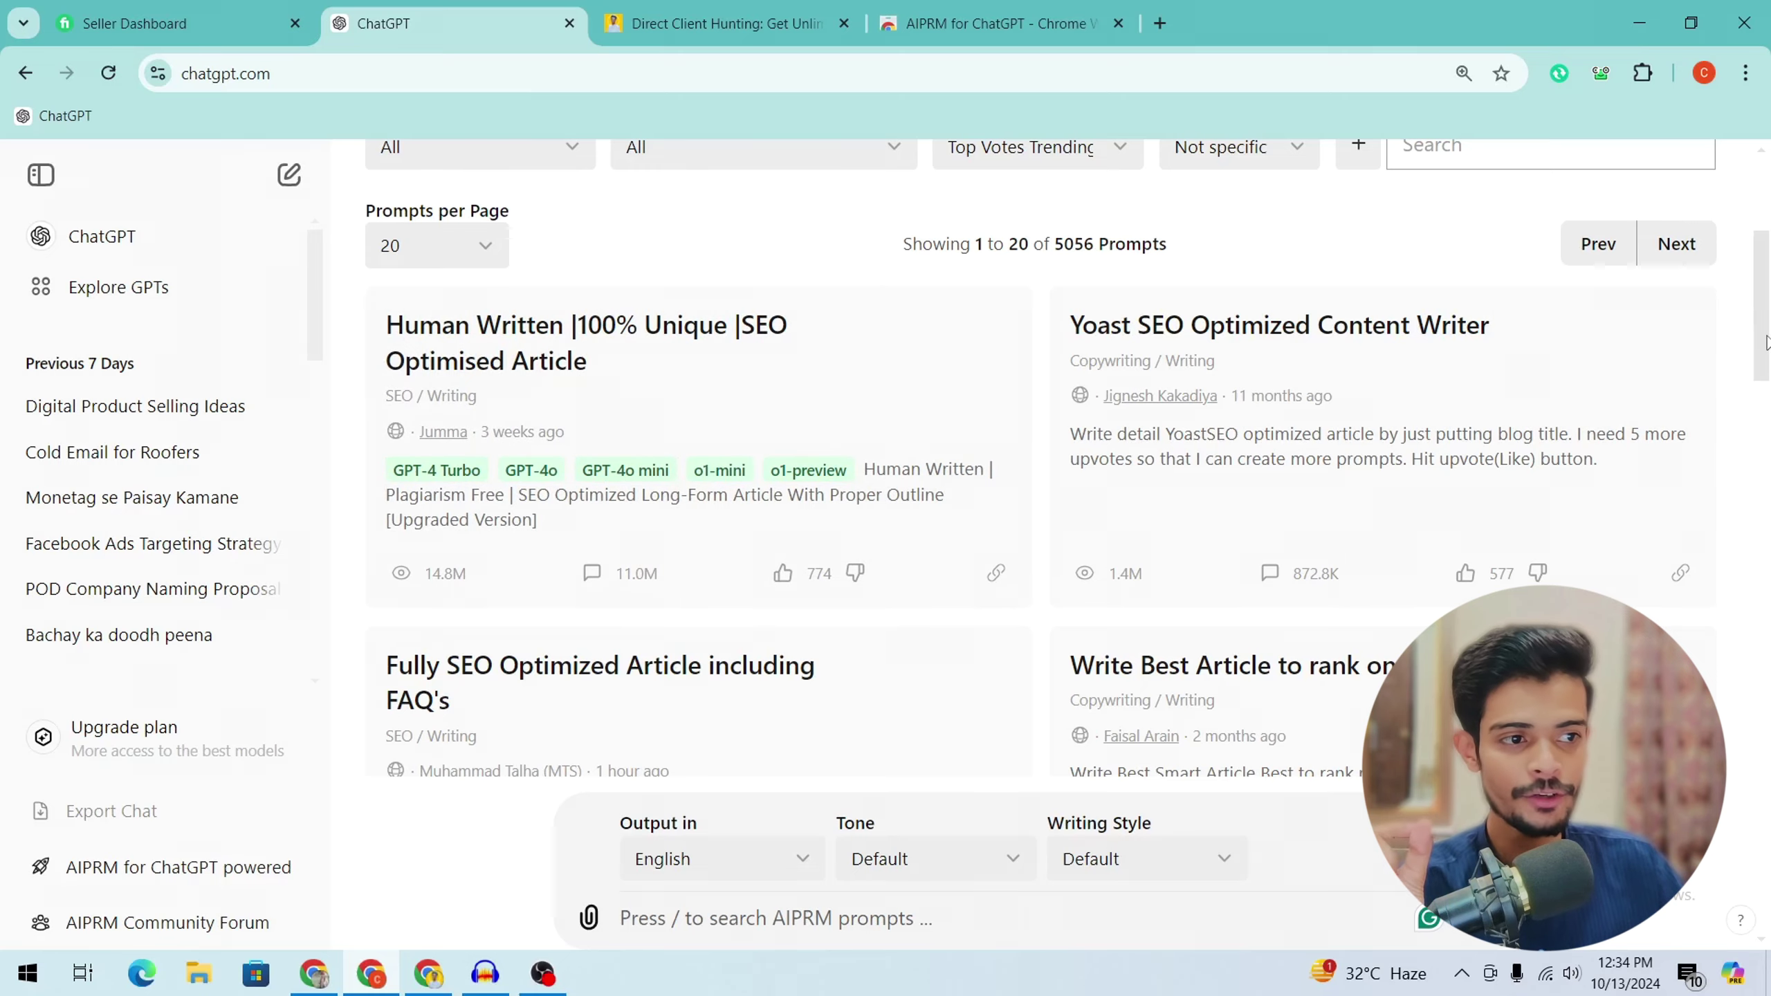
pyautogui.moveTo(1766, 341)
pyautogui.mouseDown()
pyautogui.moveTo(1763, 398)
pyautogui.moveTo(1768, 307)
pyautogui.mouseUp()
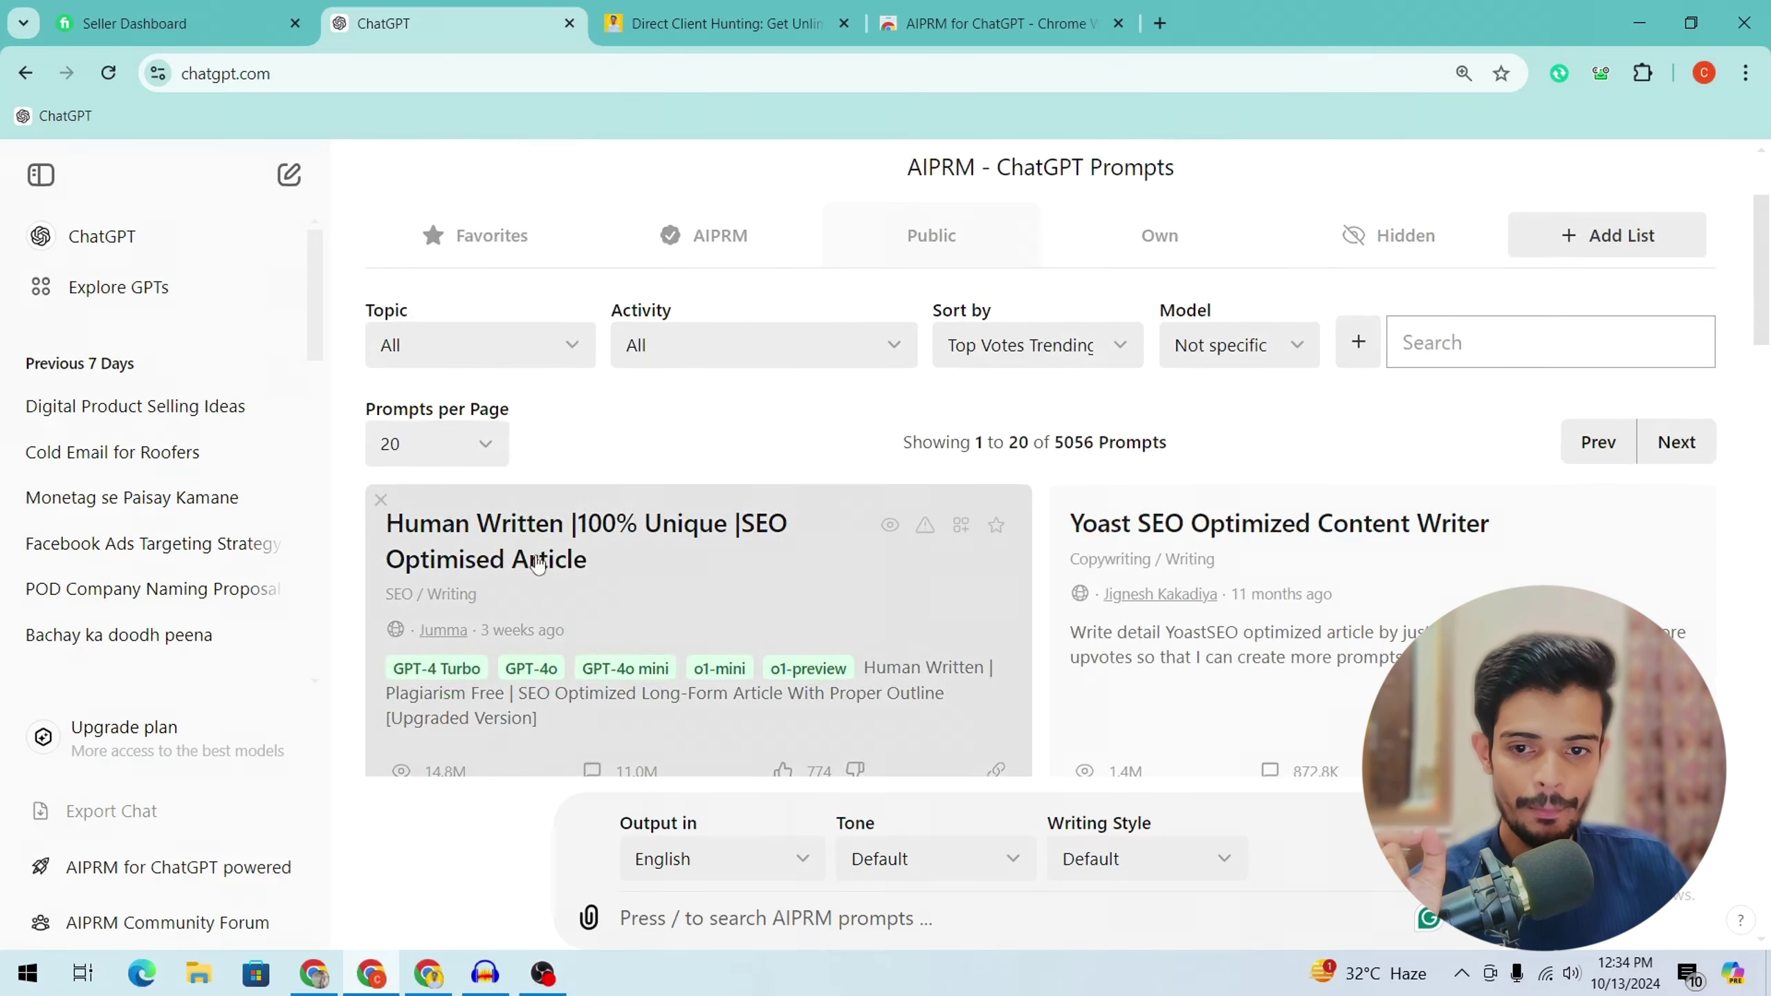
pyautogui.click(467, 586)
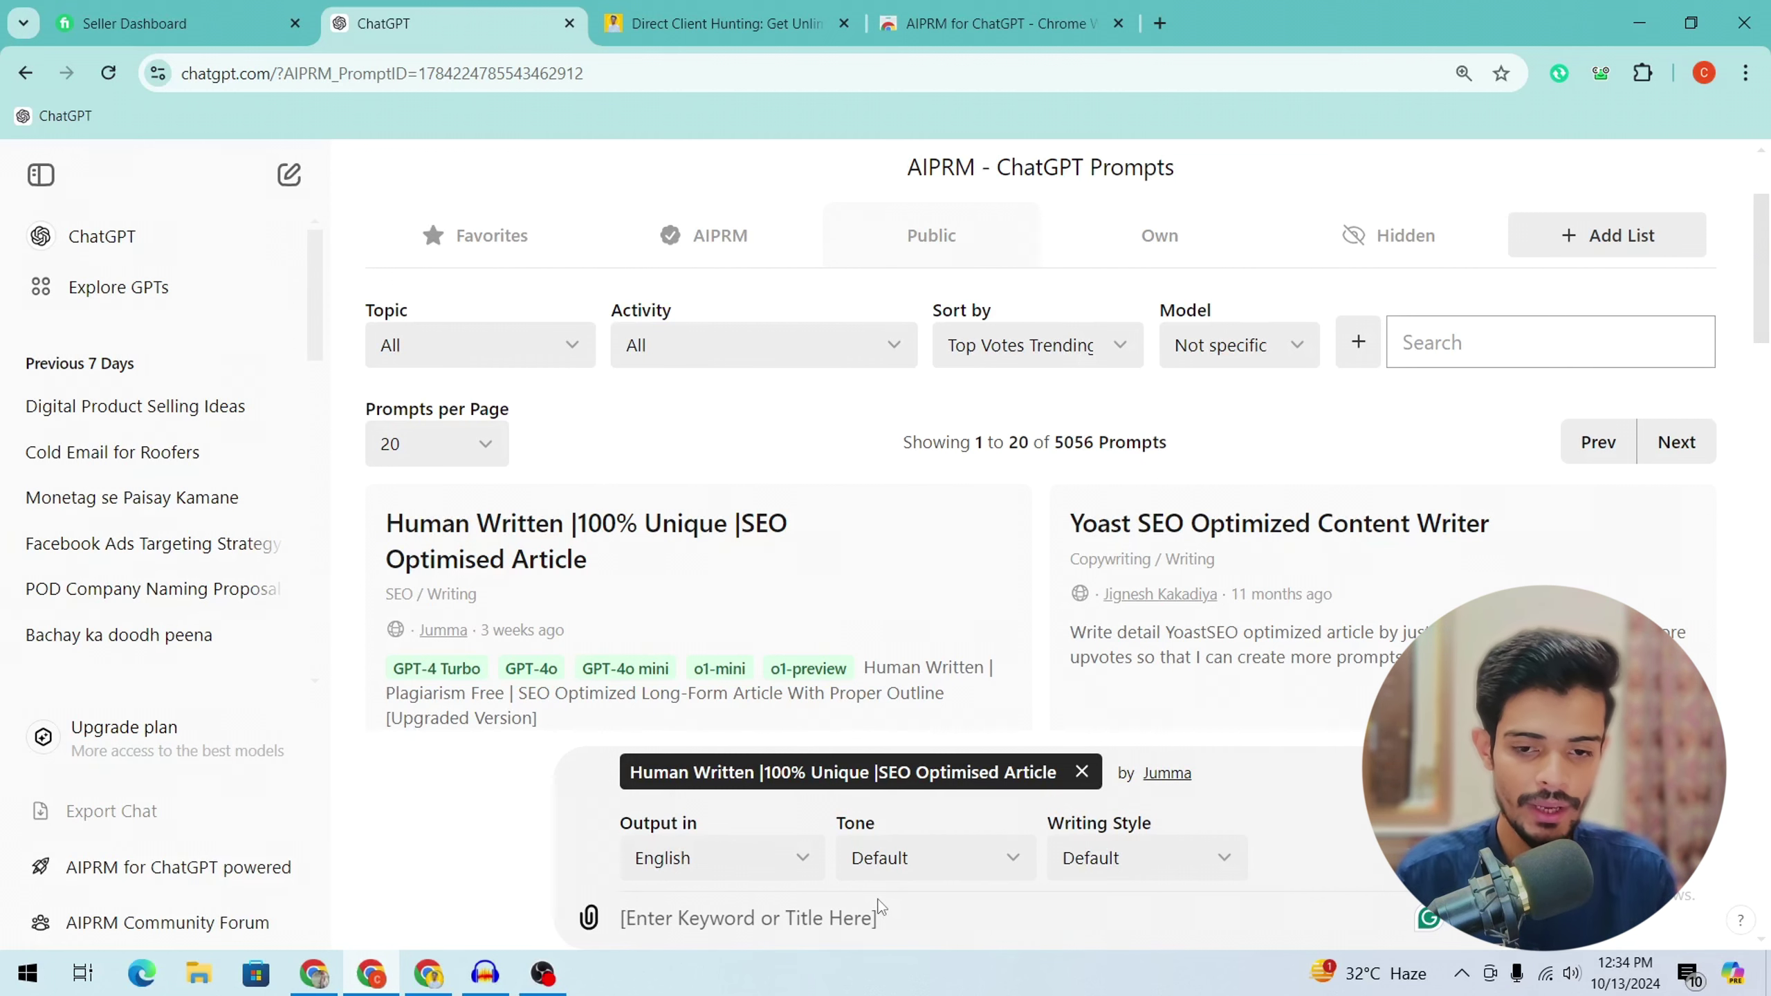
pyautogui.write('how to rank fiverr gig on first page in 2024')
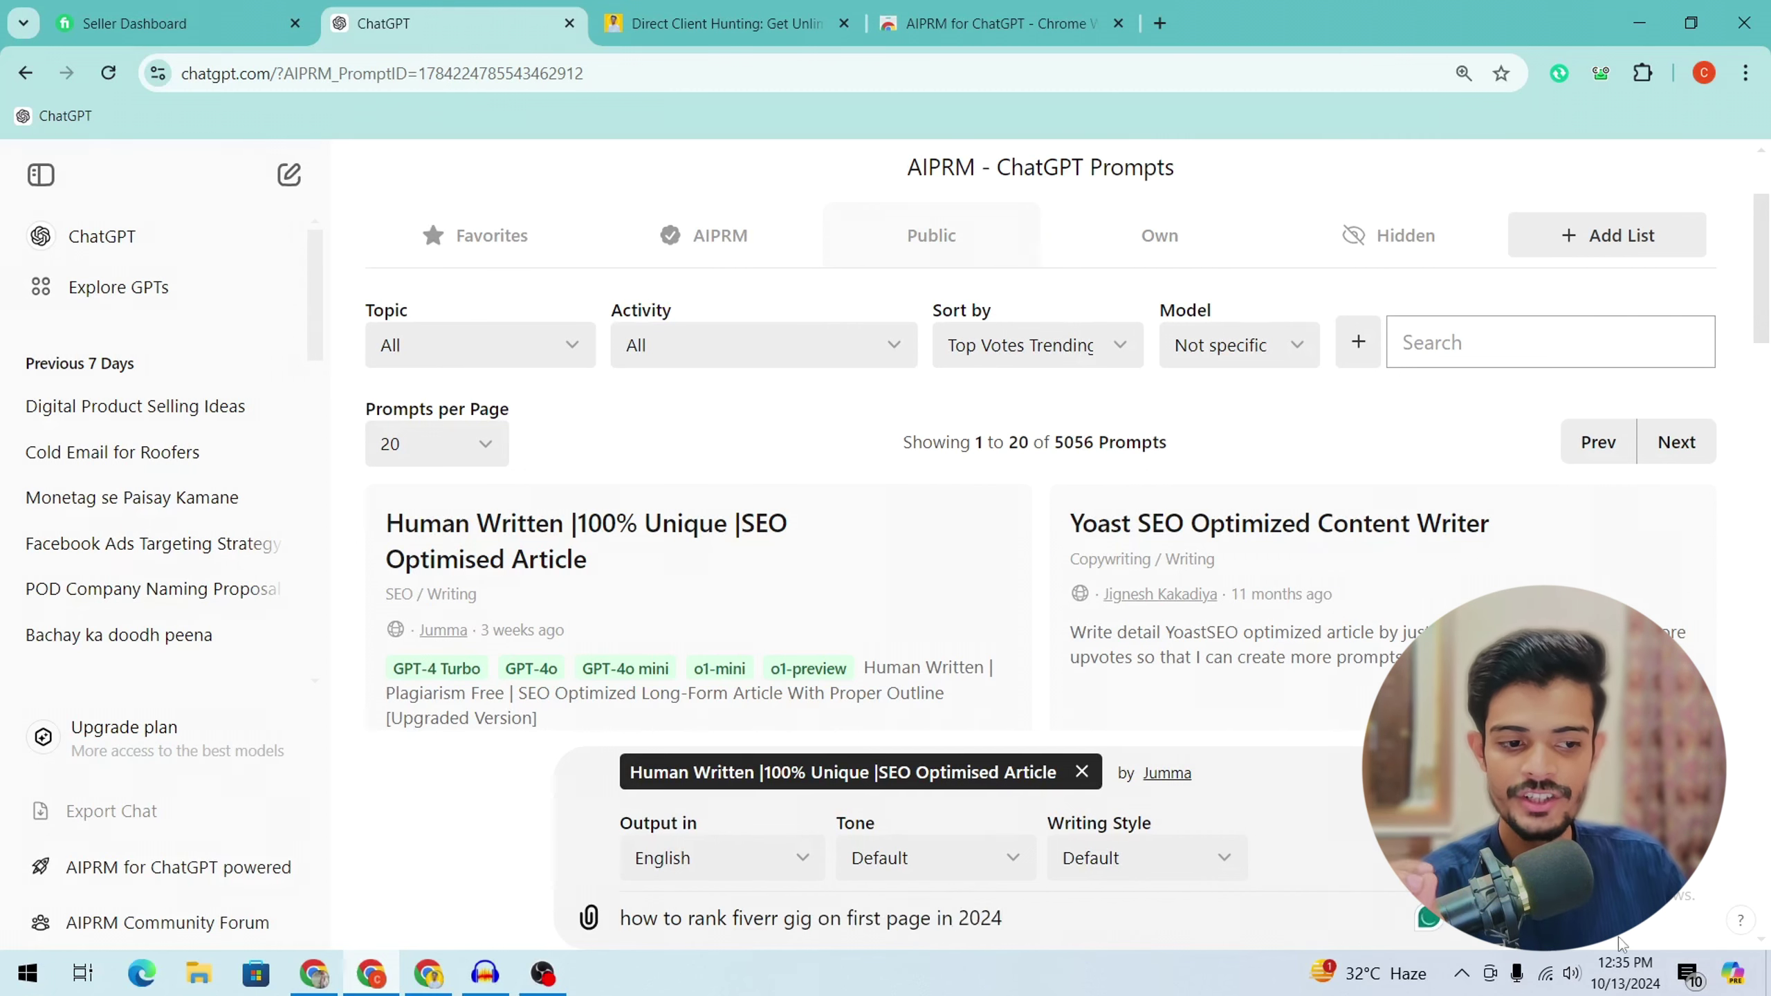
pyautogui.press('Return')
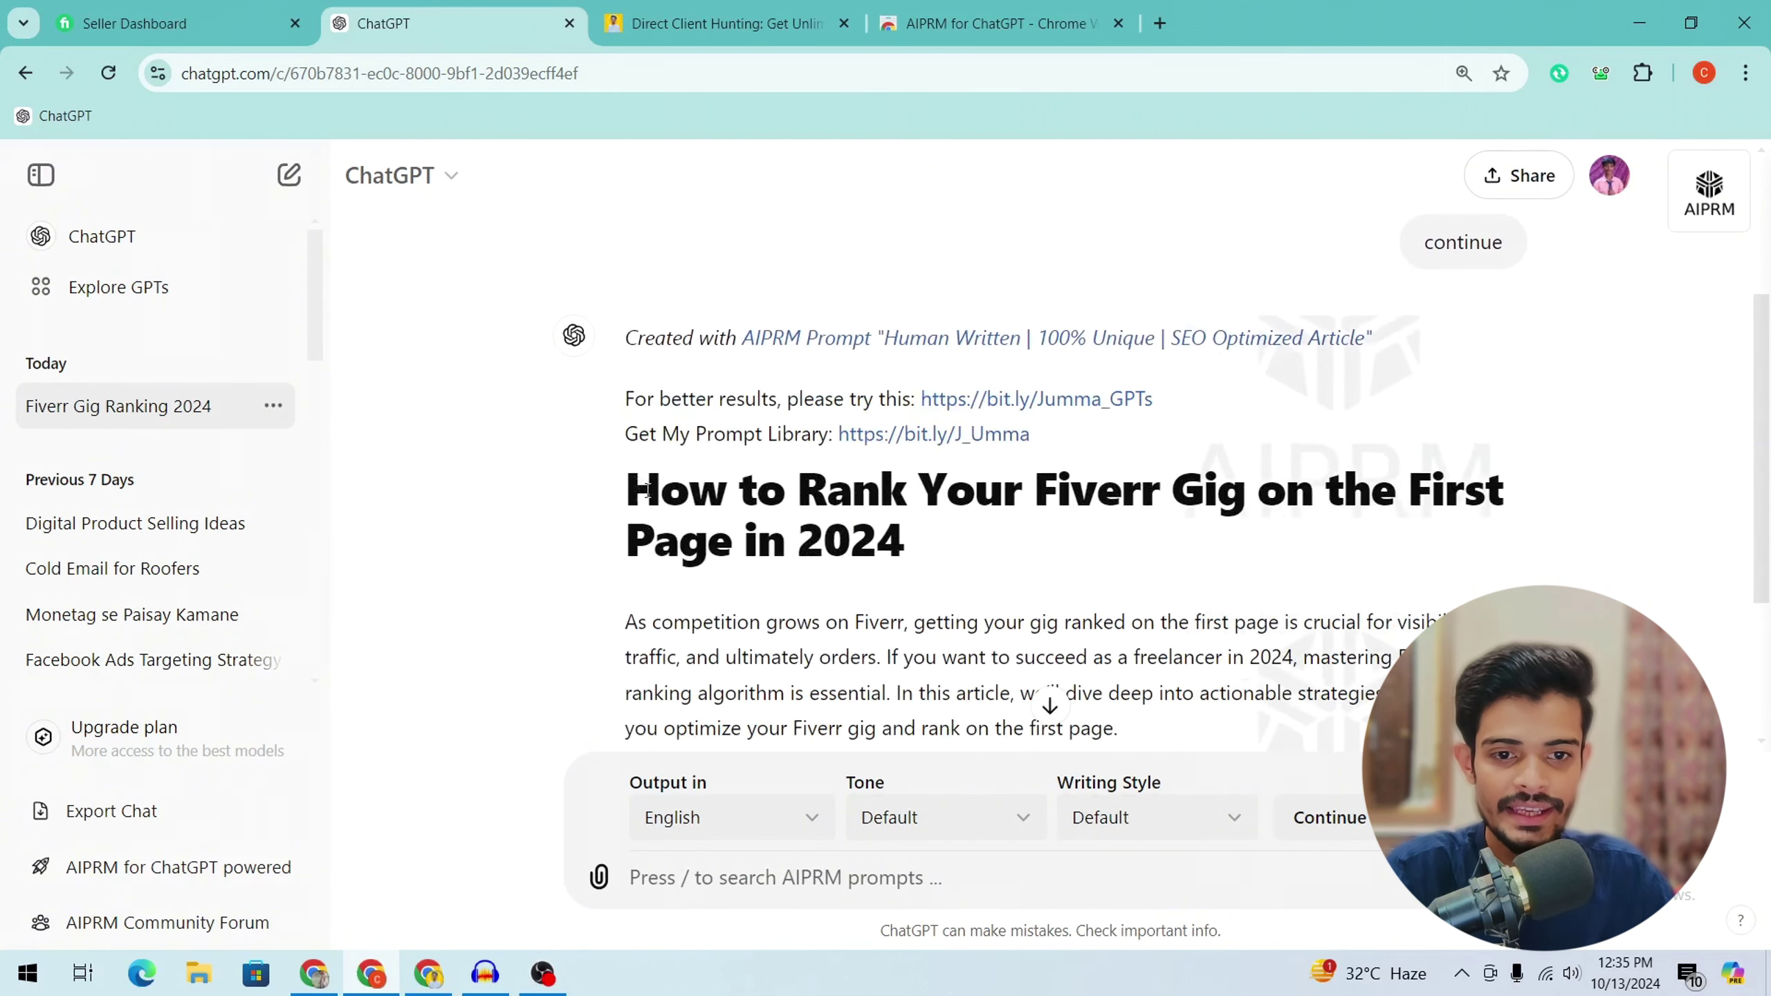
# Examine the generated article's title and the first outline headings, from the introduction to keyword research.
pyautogui.tripleClick(944, 555)
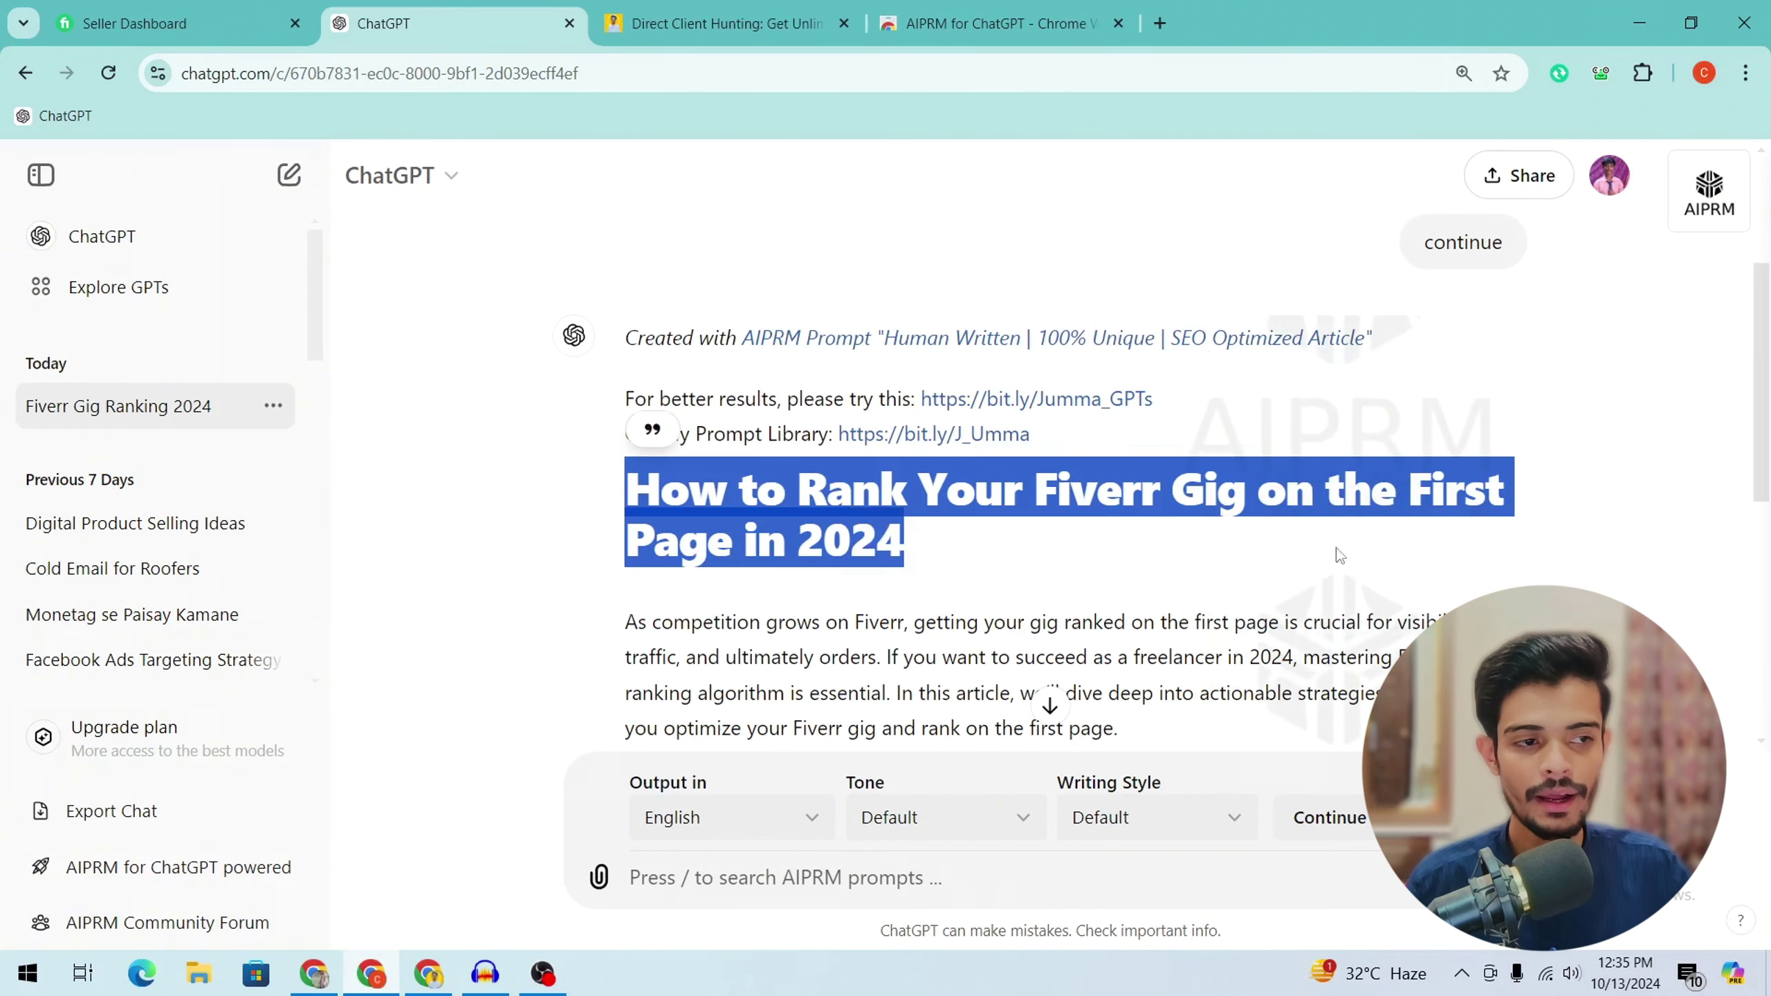
pyautogui.click(1768, 428)
pyautogui.moveTo(1767, 429); pyautogui.dragTo(1767, 495)
pyautogui.moveTo(668, 412); pyautogui.dragTo(927, 465)
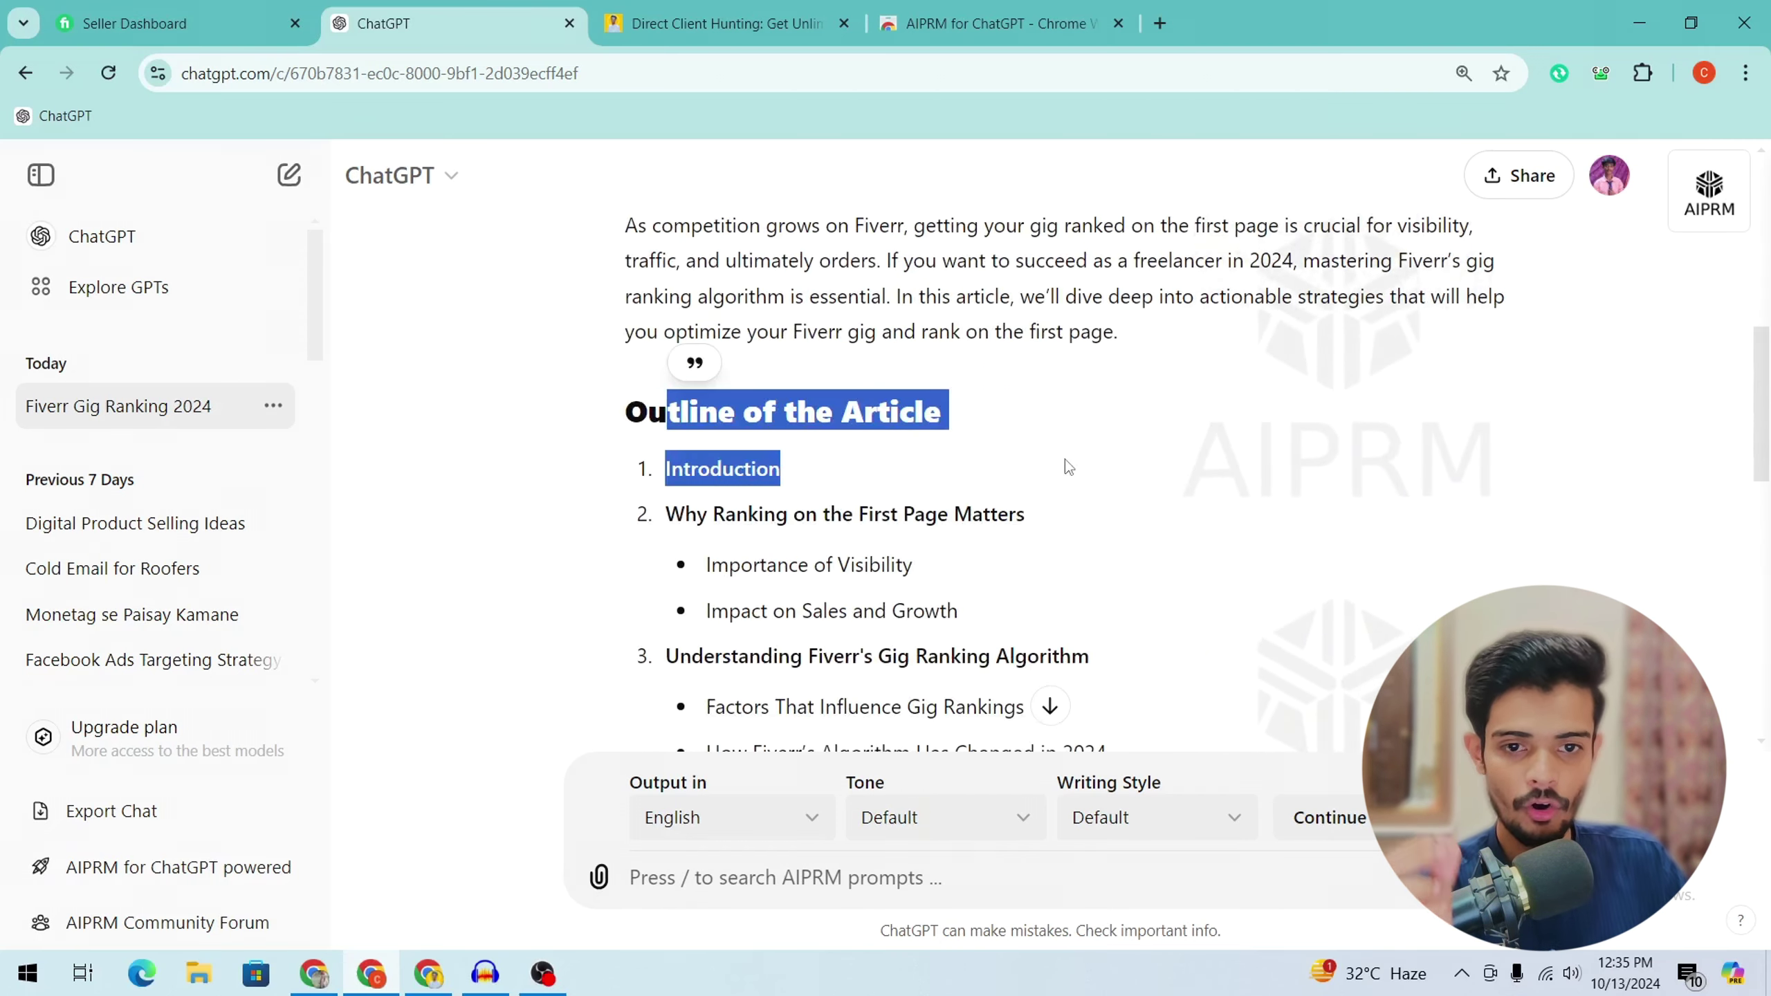
pyautogui.moveTo(668, 514); pyautogui.dragTo(924, 514)
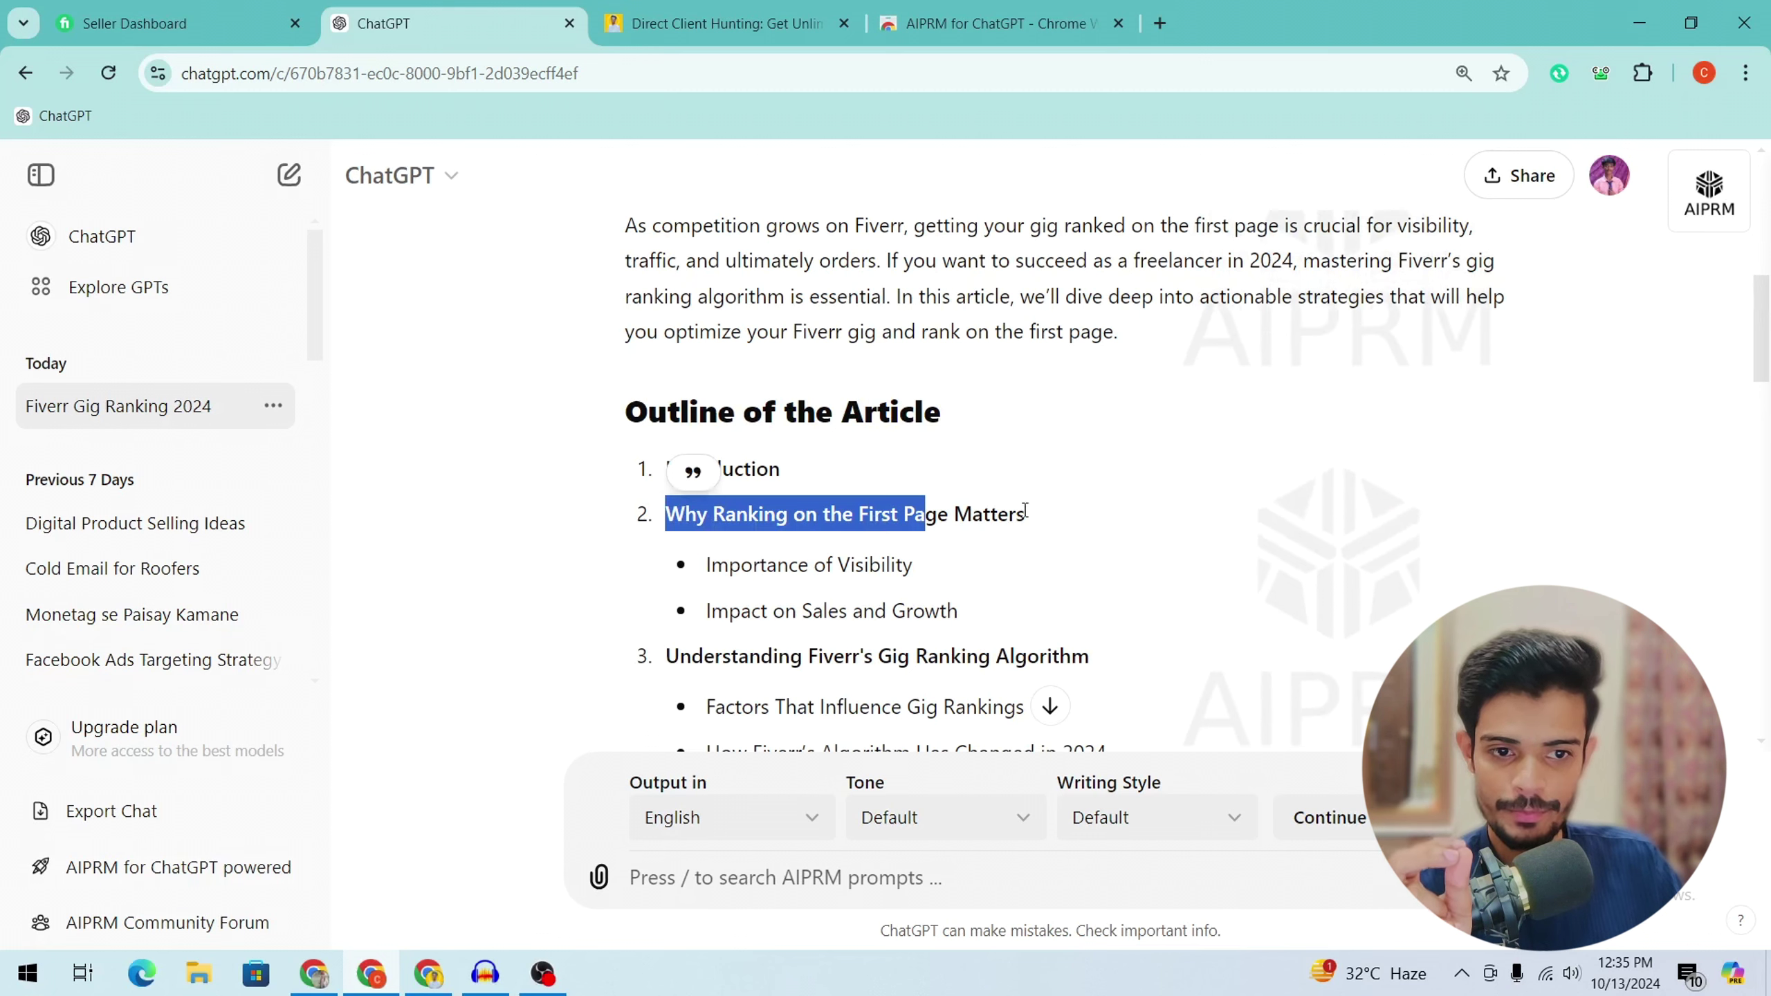
pyautogui.scroll(-2, 906, 488)
pyautogui.moveTo(736, 396); pyautogui.dragTo(901, 396)
pyautogui.moveTo(860, 235); pyautogui.dragTo(1135, 231)
pyautogui.click(1135, 231)
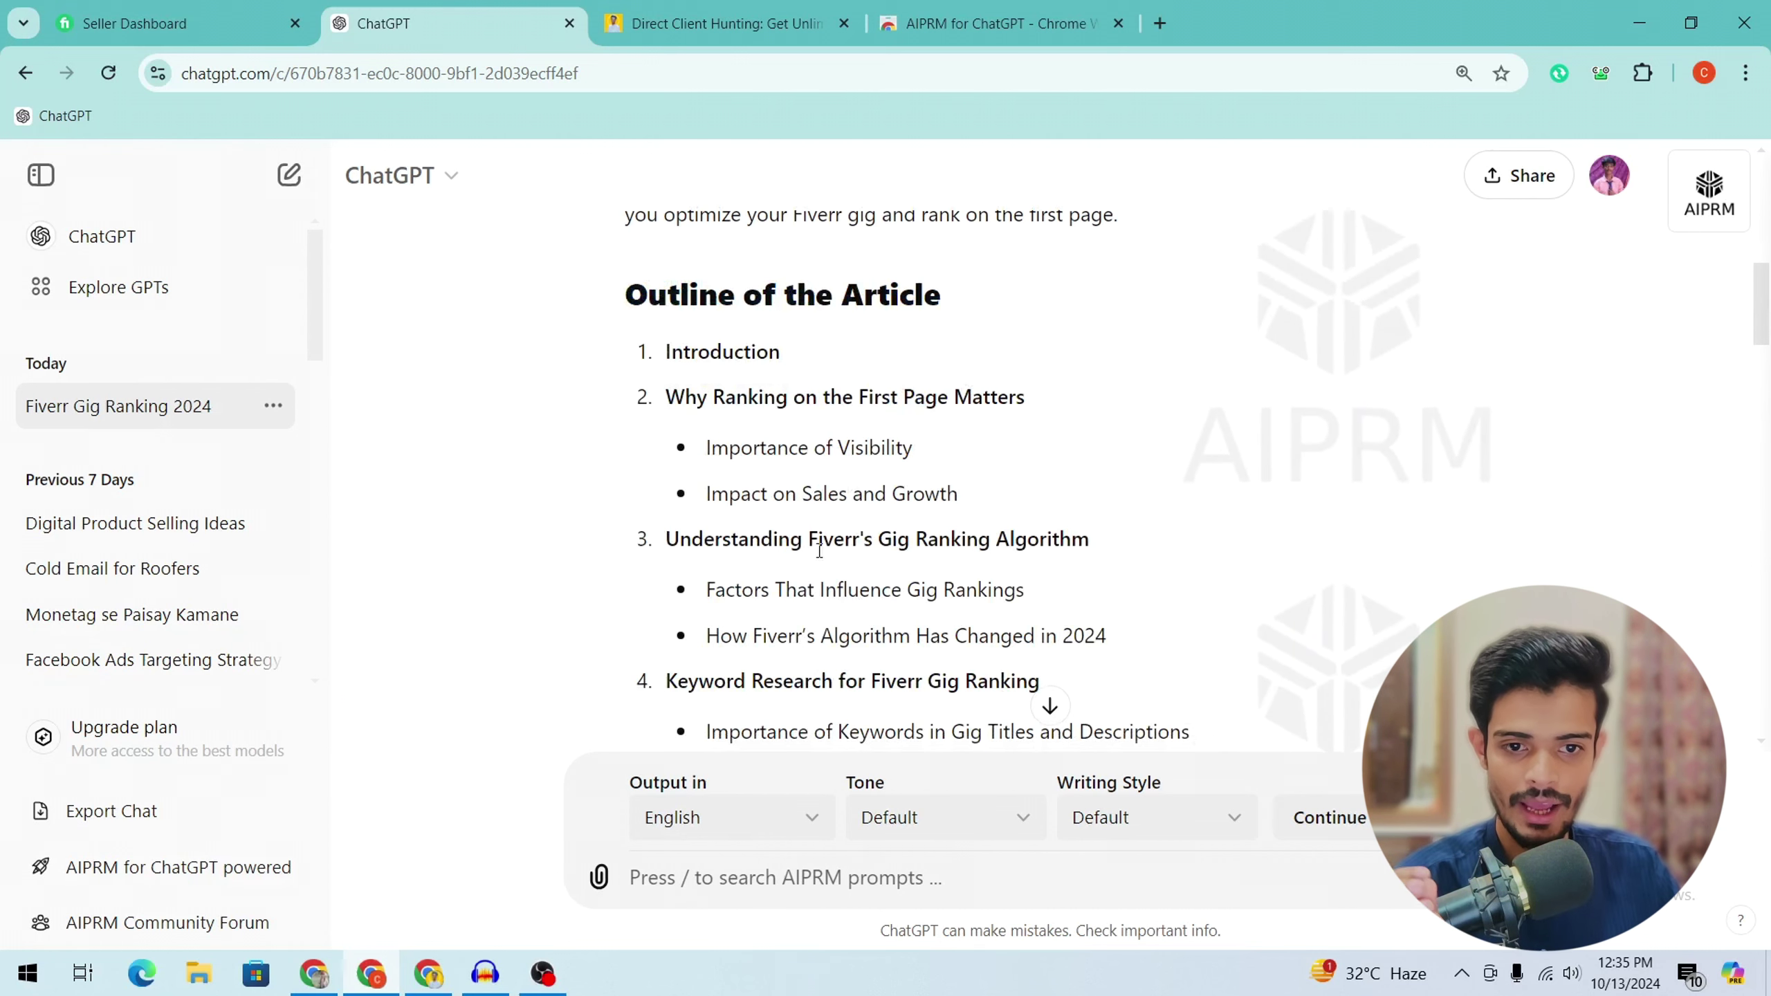
pyautogui.moveTo(808, 541); pyautogui.dragTo(666, 541)
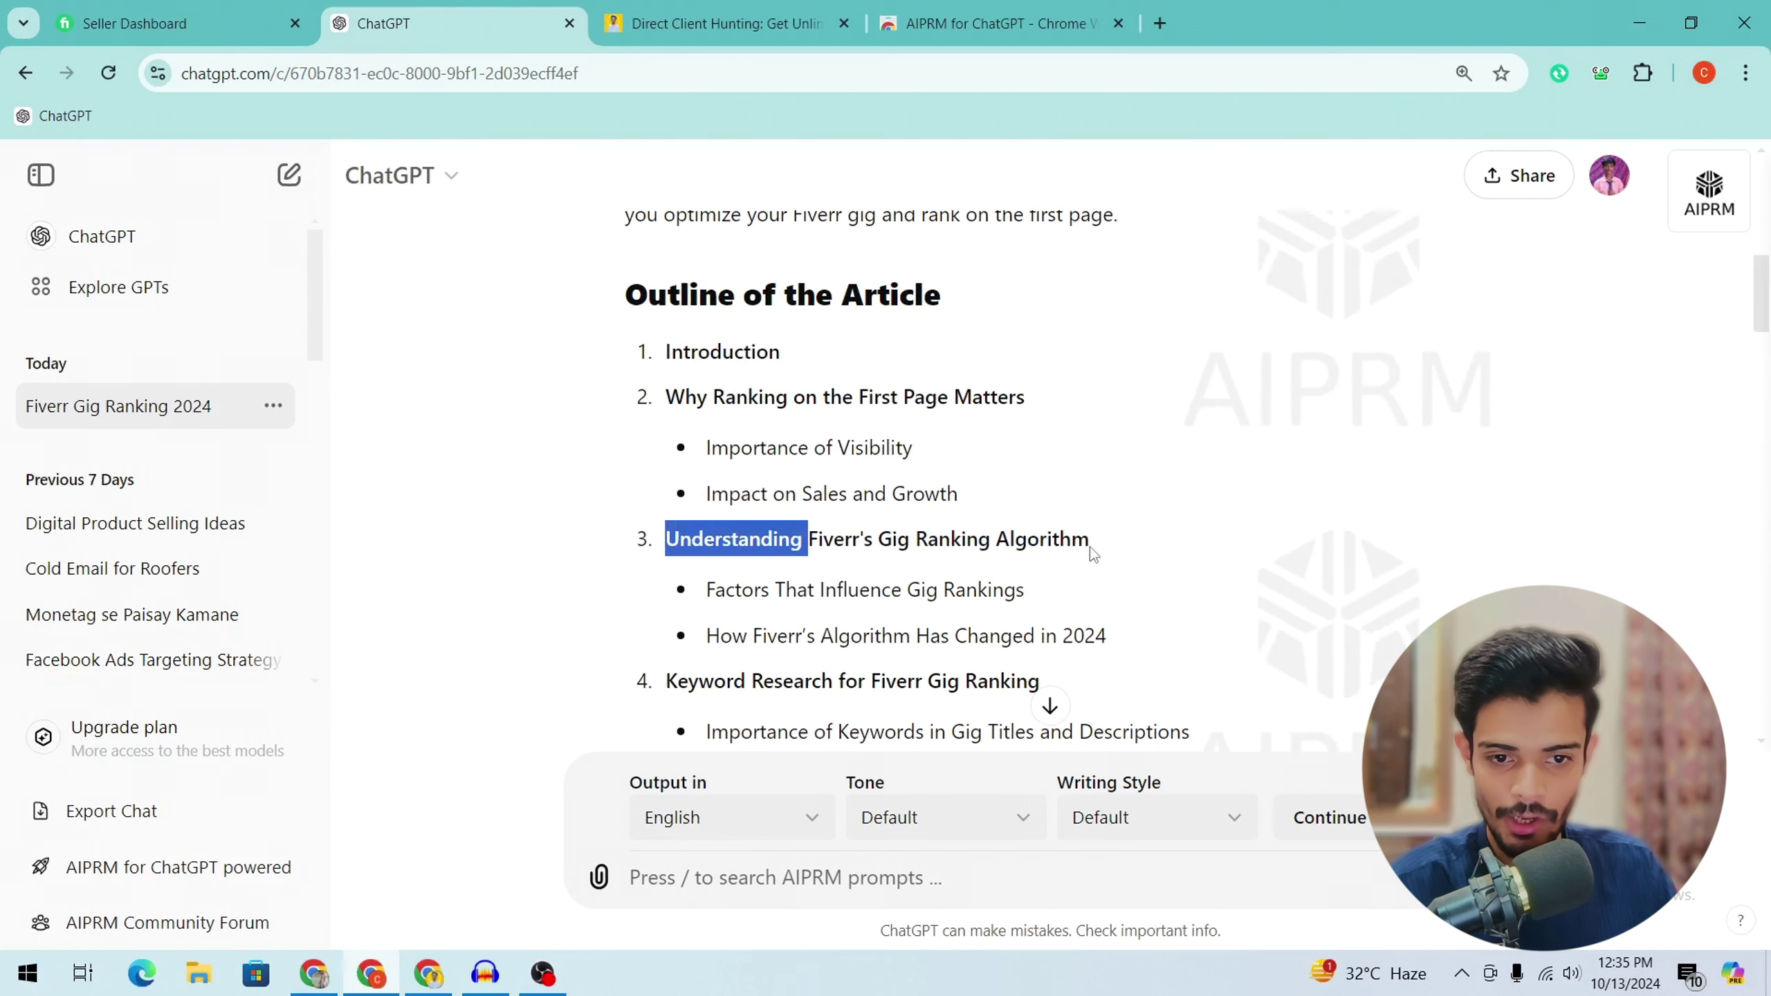
pyautogui.moveTo(666, 681); pyautogui.dragTo(879, 681)
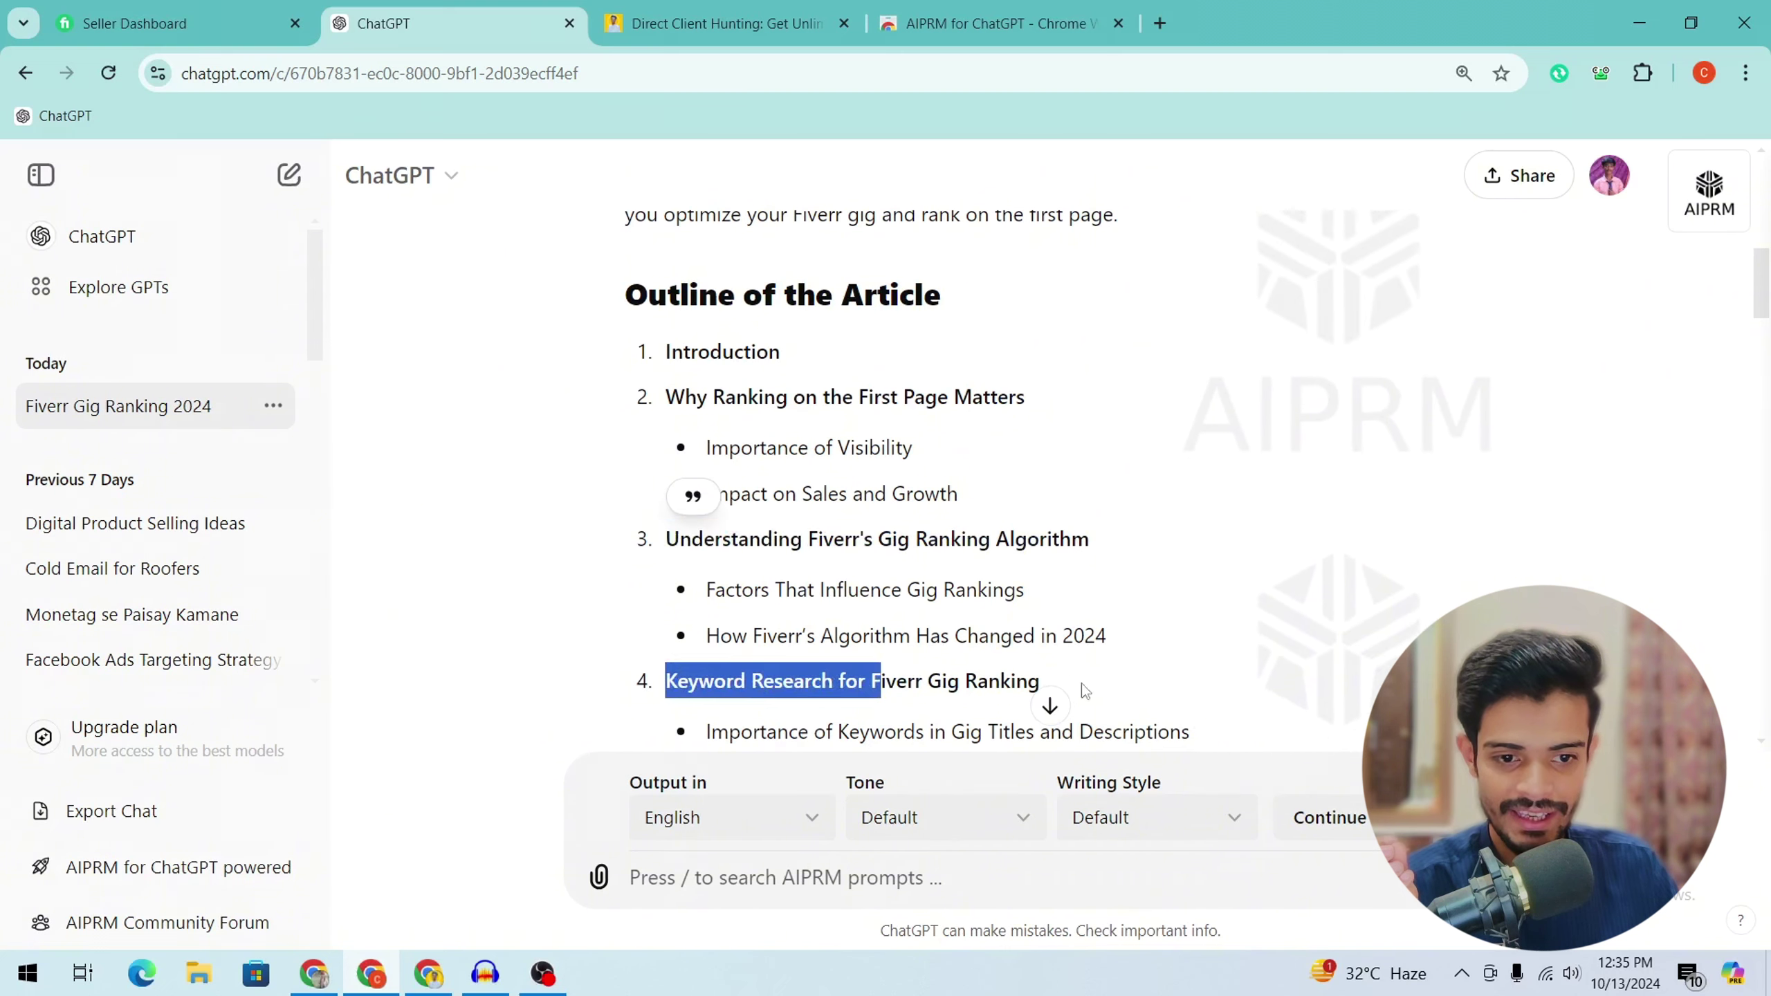
# Skim the remaining outline points and read on into the article's introduction and first sections.
pyautogui.scroll(-10, 1764, 362)
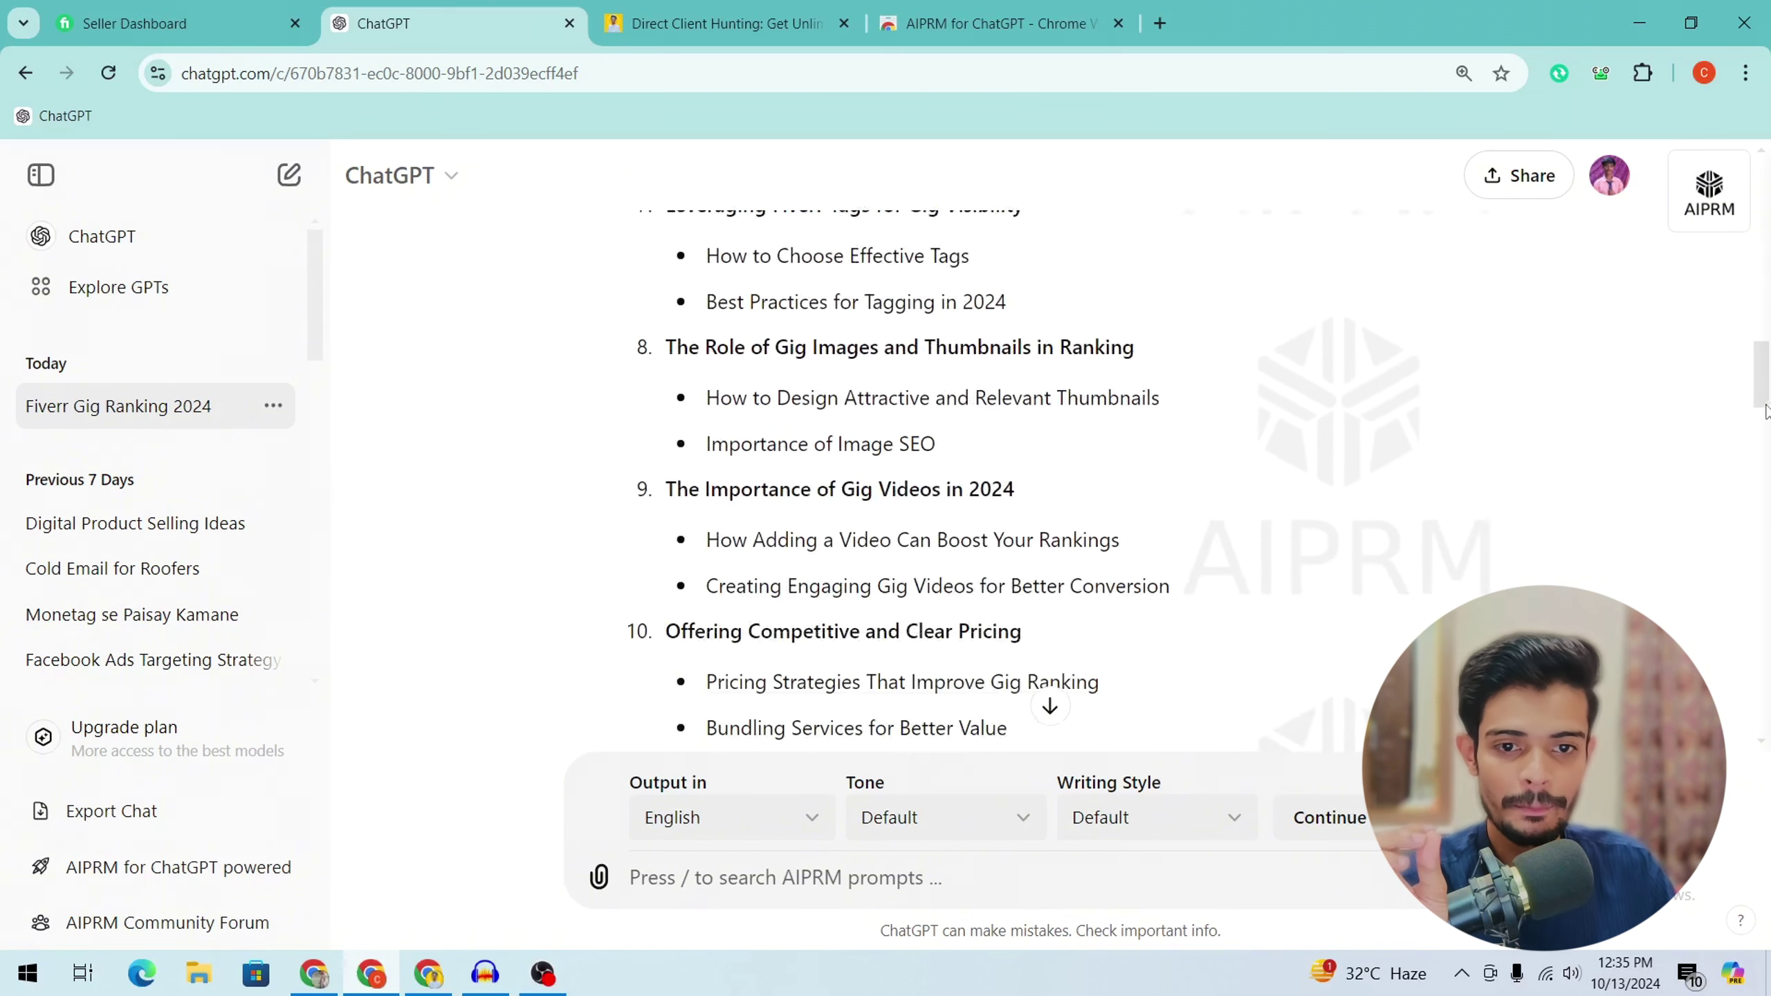
pyautogui.scroll(-12, 1764, 452)
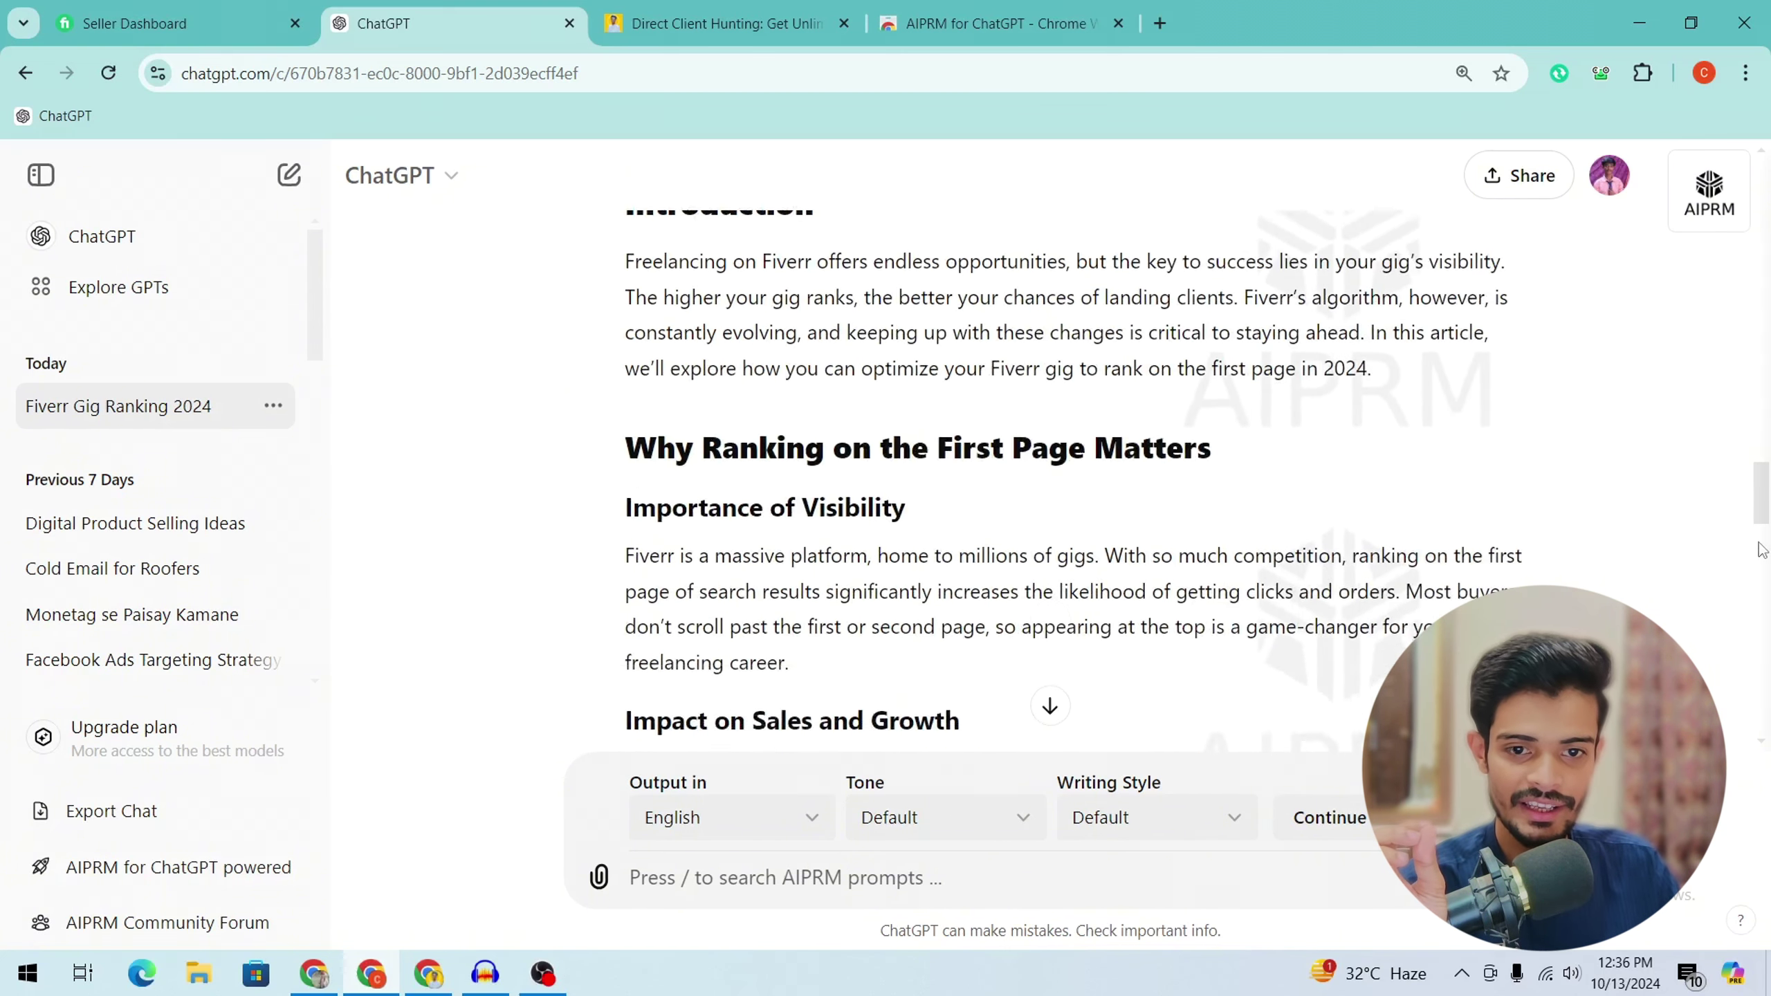
pyautogui.scroll(7, 1767, 482)
pyautogui.scroll(5, 1768, 481)
pyautogui.scroll(-5, 1768, 488)
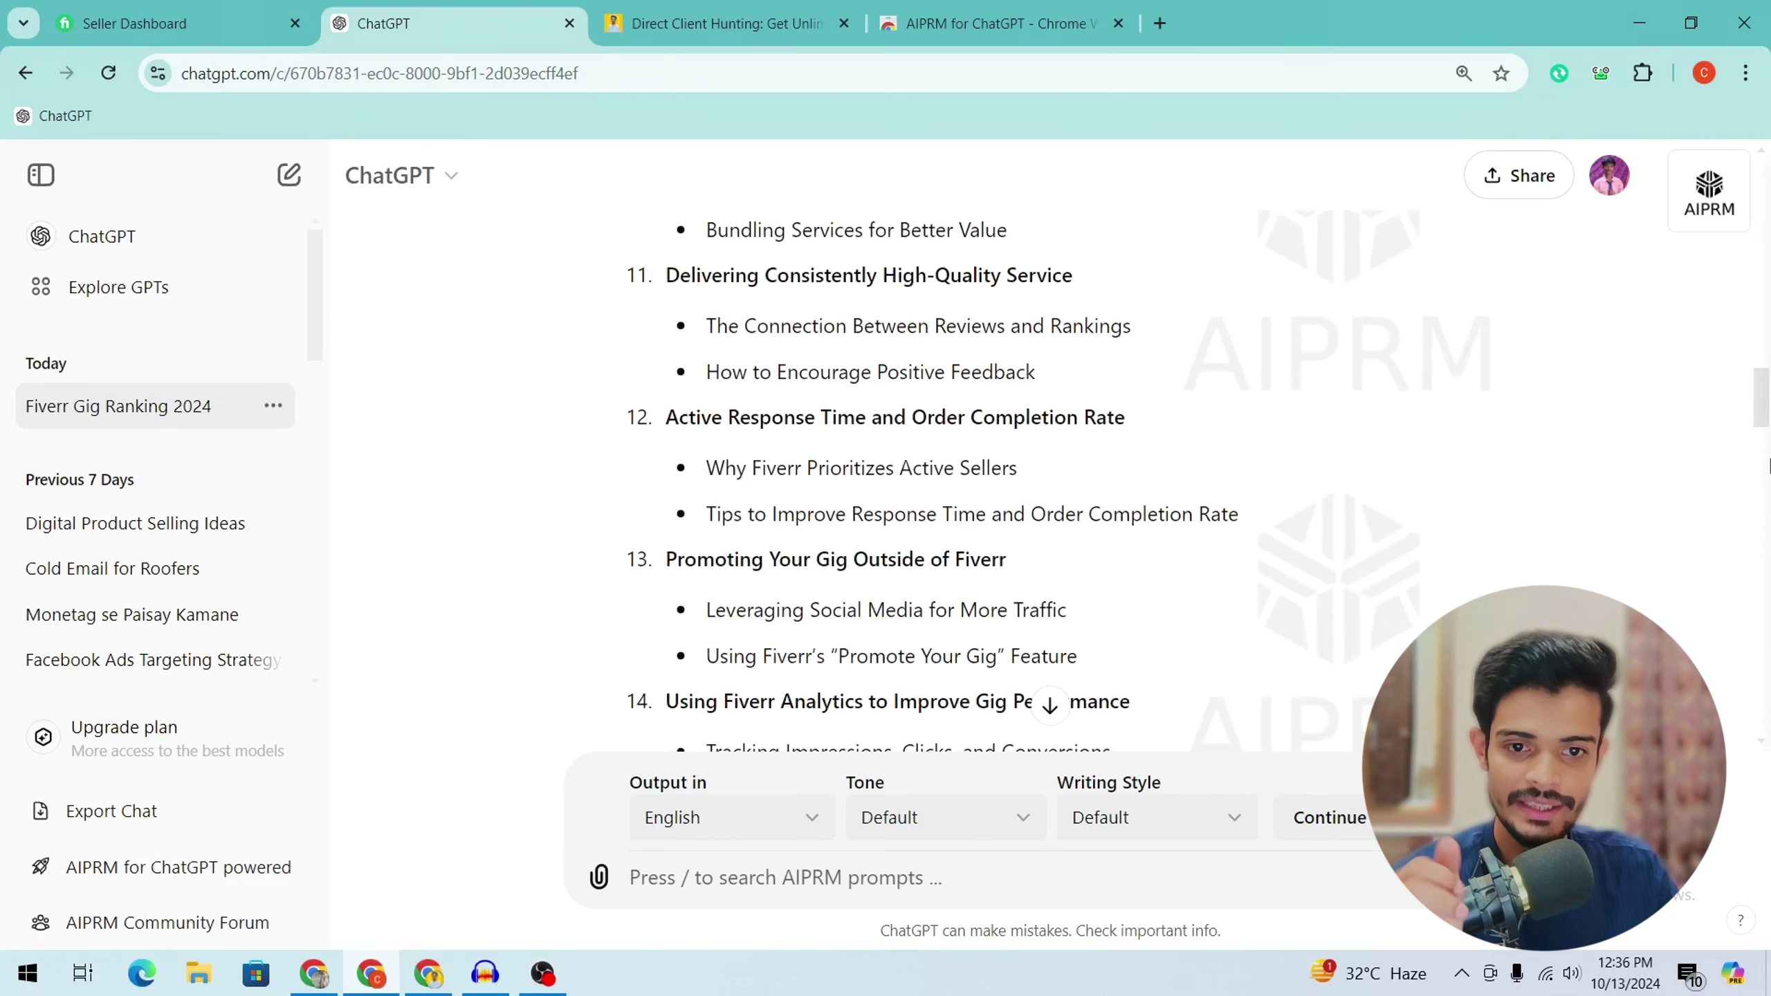
pyautogui.scroll(-5, 1768, 495)
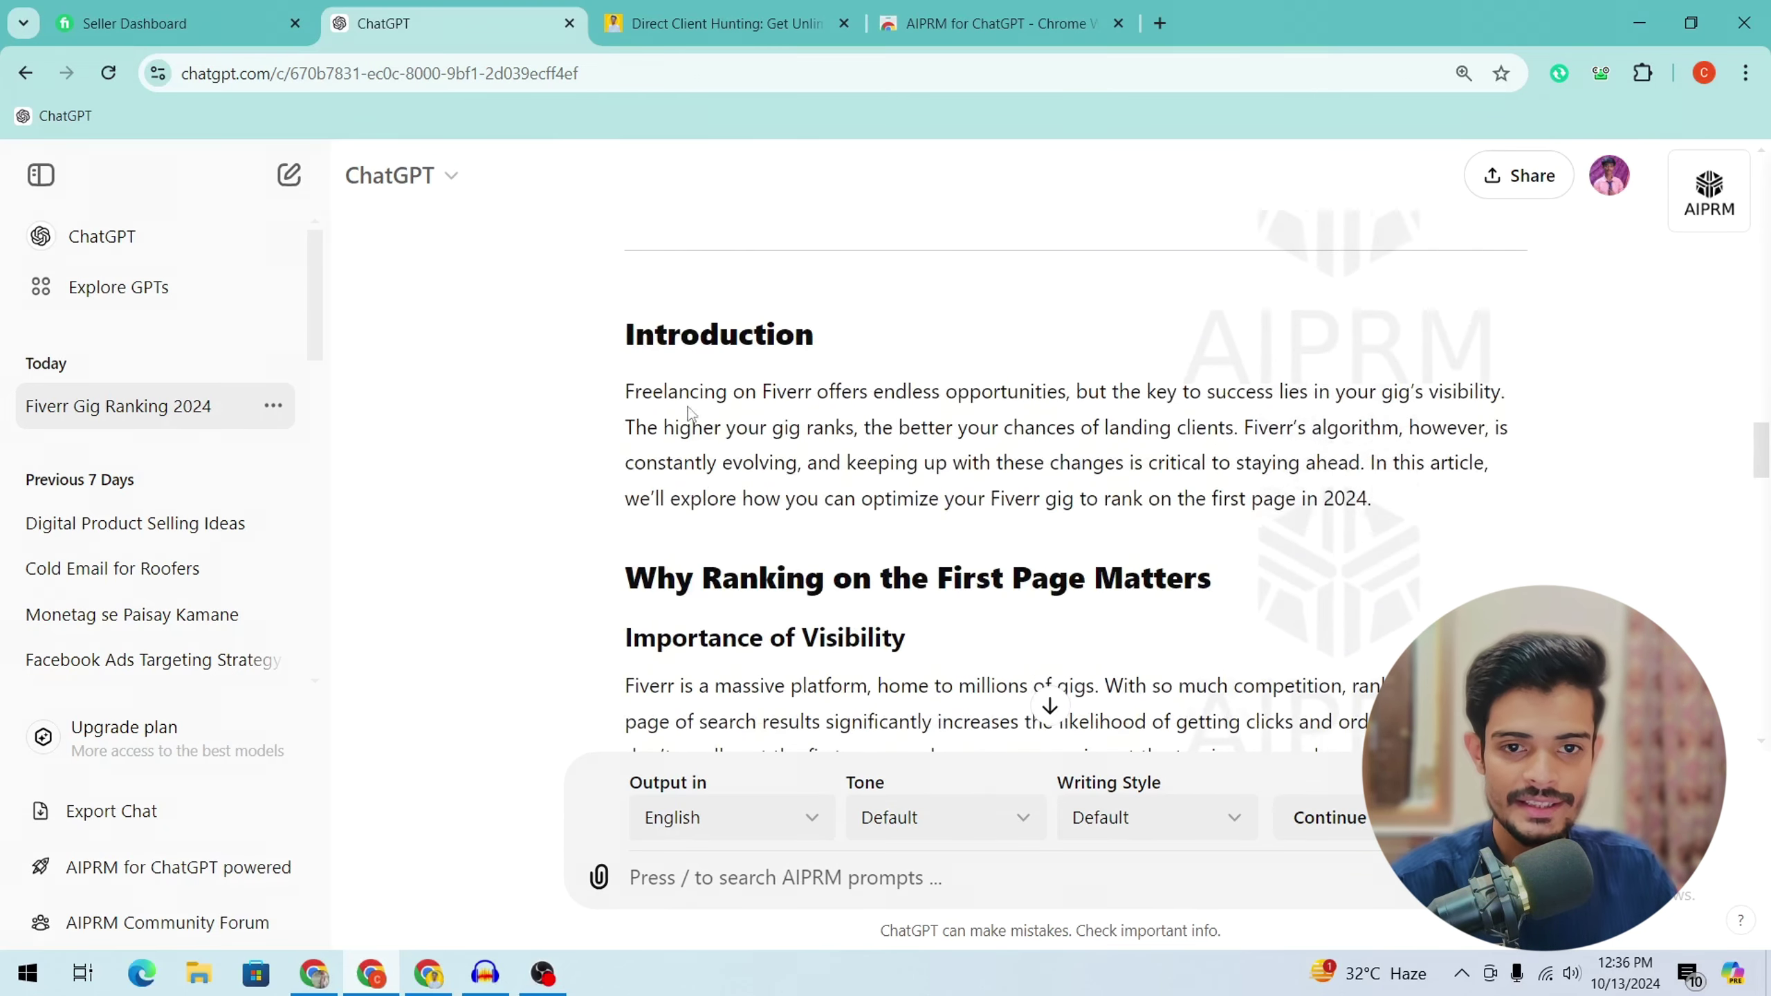
# Skim the generated article from the introduction through the gig promotion section, and return to the introduction.
pyautogui.moveTo(776, 334); pyautogui.dragTo(651, 393)
pyautogui.scroll(-2, 1047, 703)
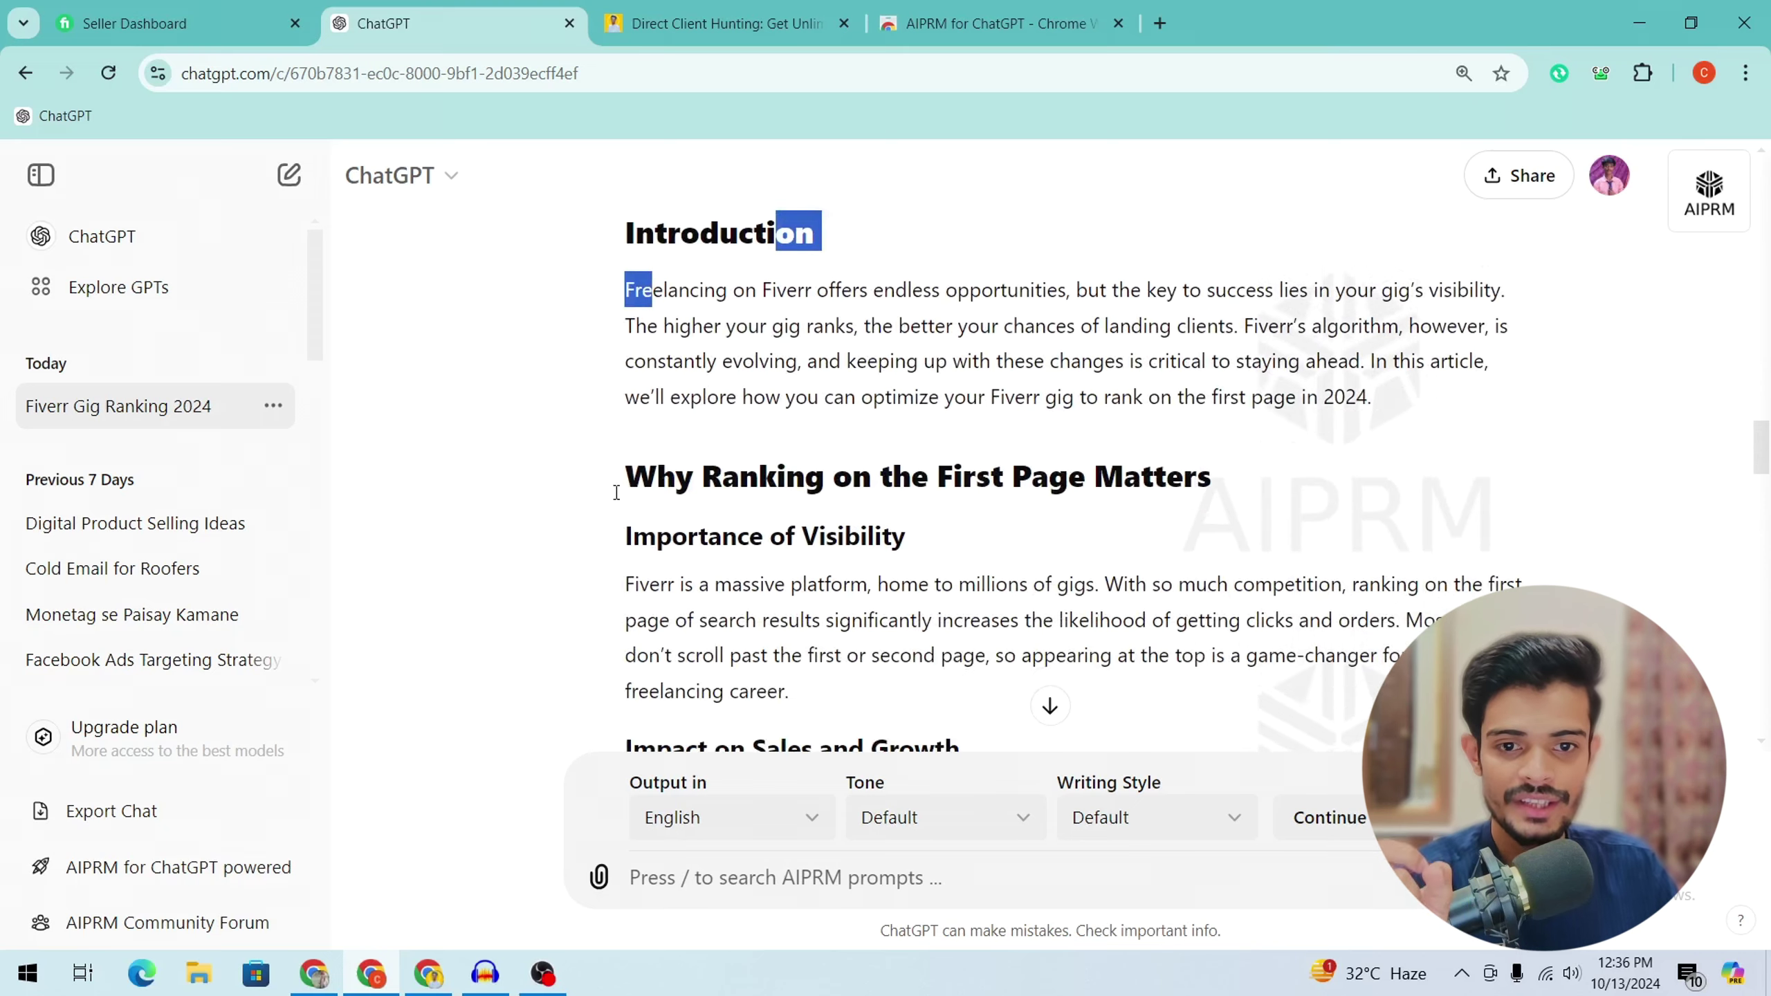
pyautogui.doubleClick(661, 476)
pyautogui.moveTo(733, 474); pyautogui.dragTo(1207, 479)
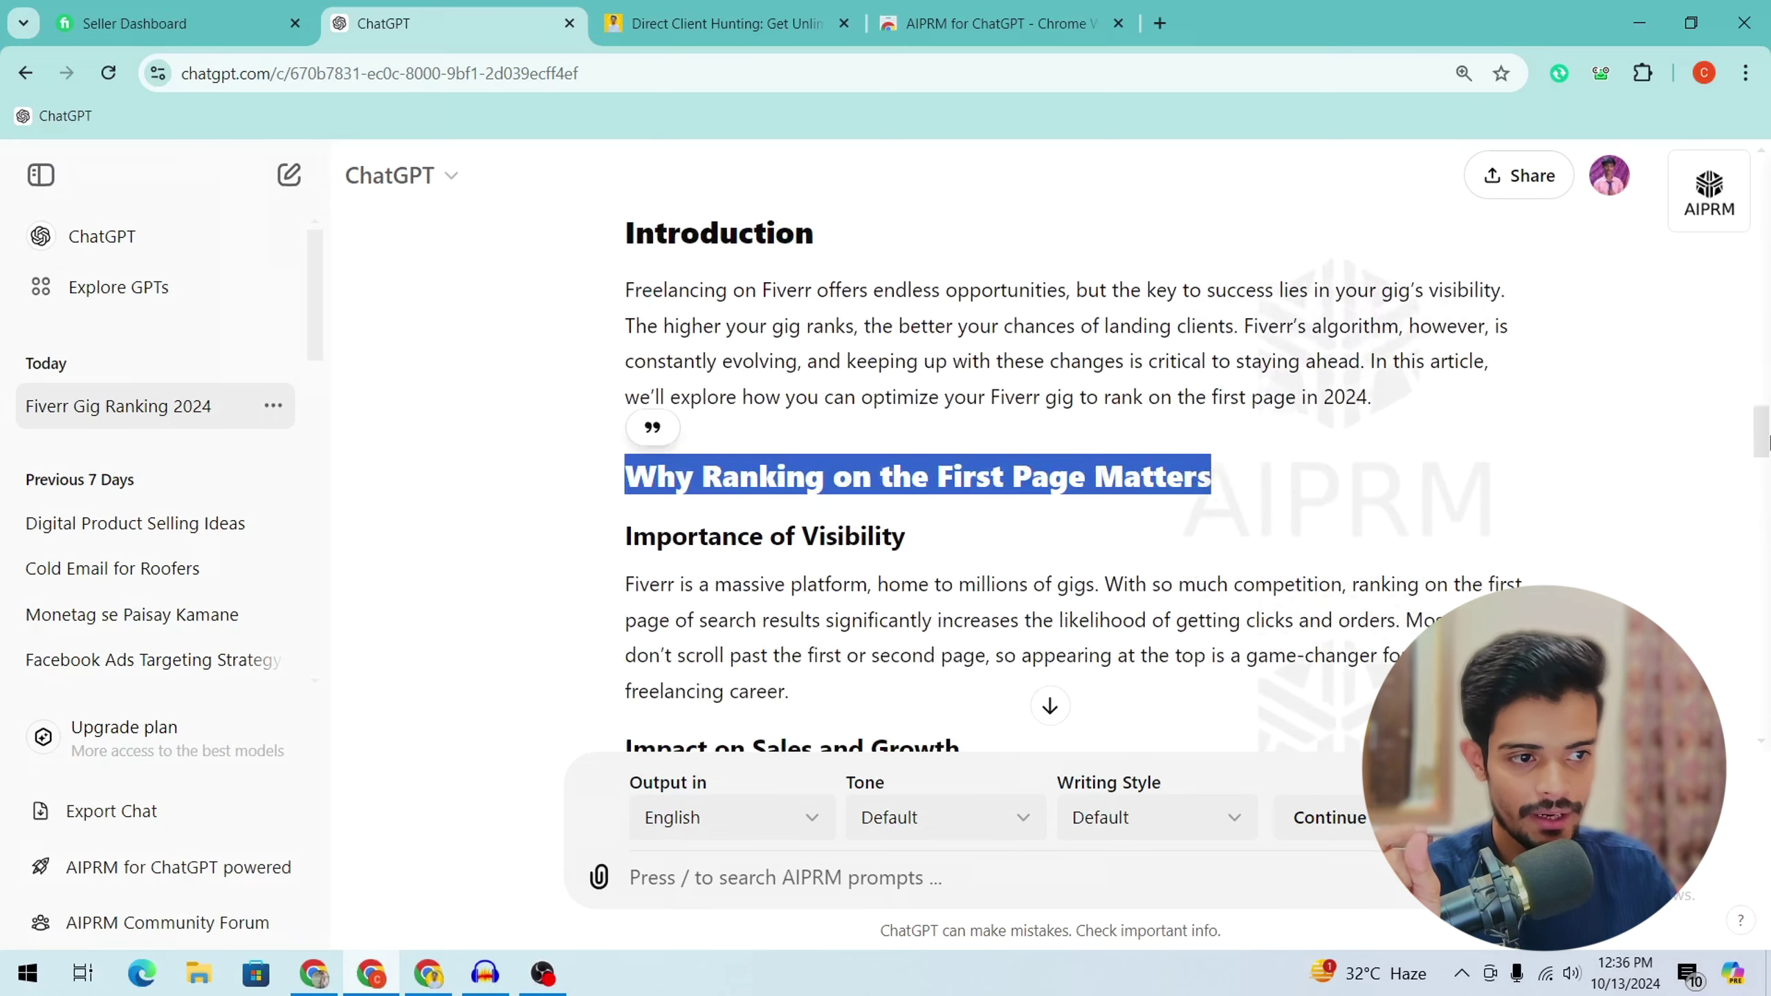
pyautogui.scroll(-20, 1768, 440)
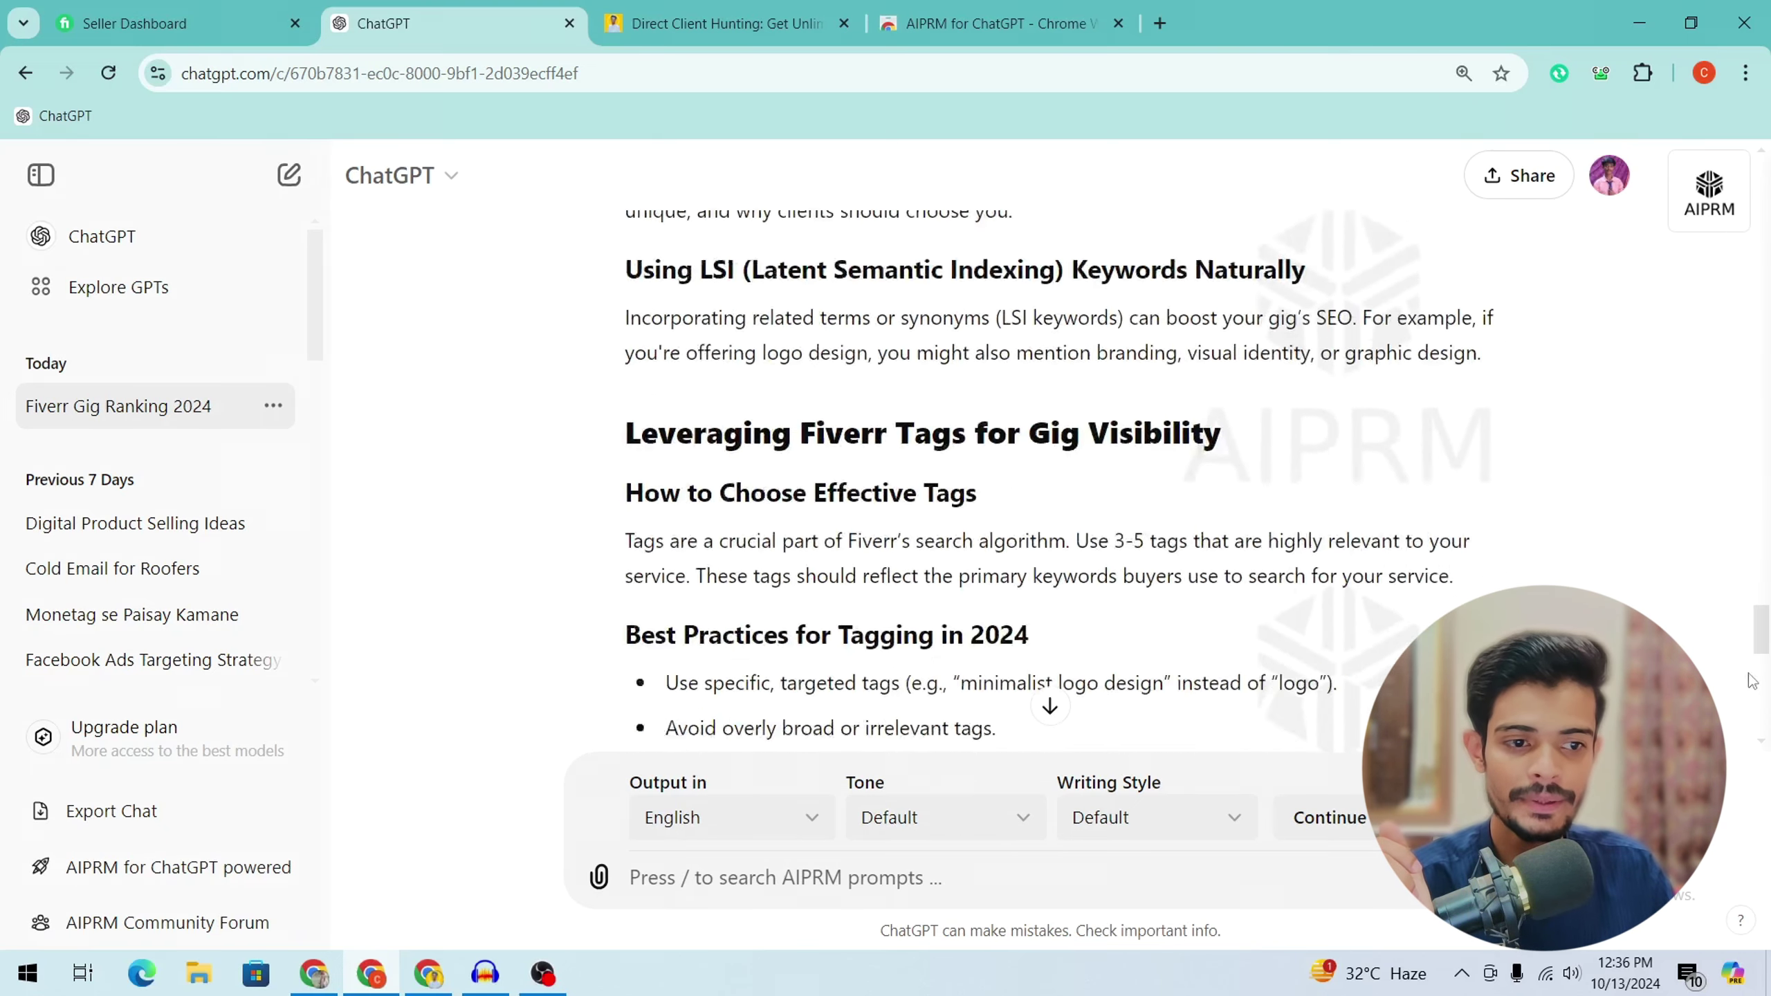
pyautogui.scroll(-8, 1751, 679)
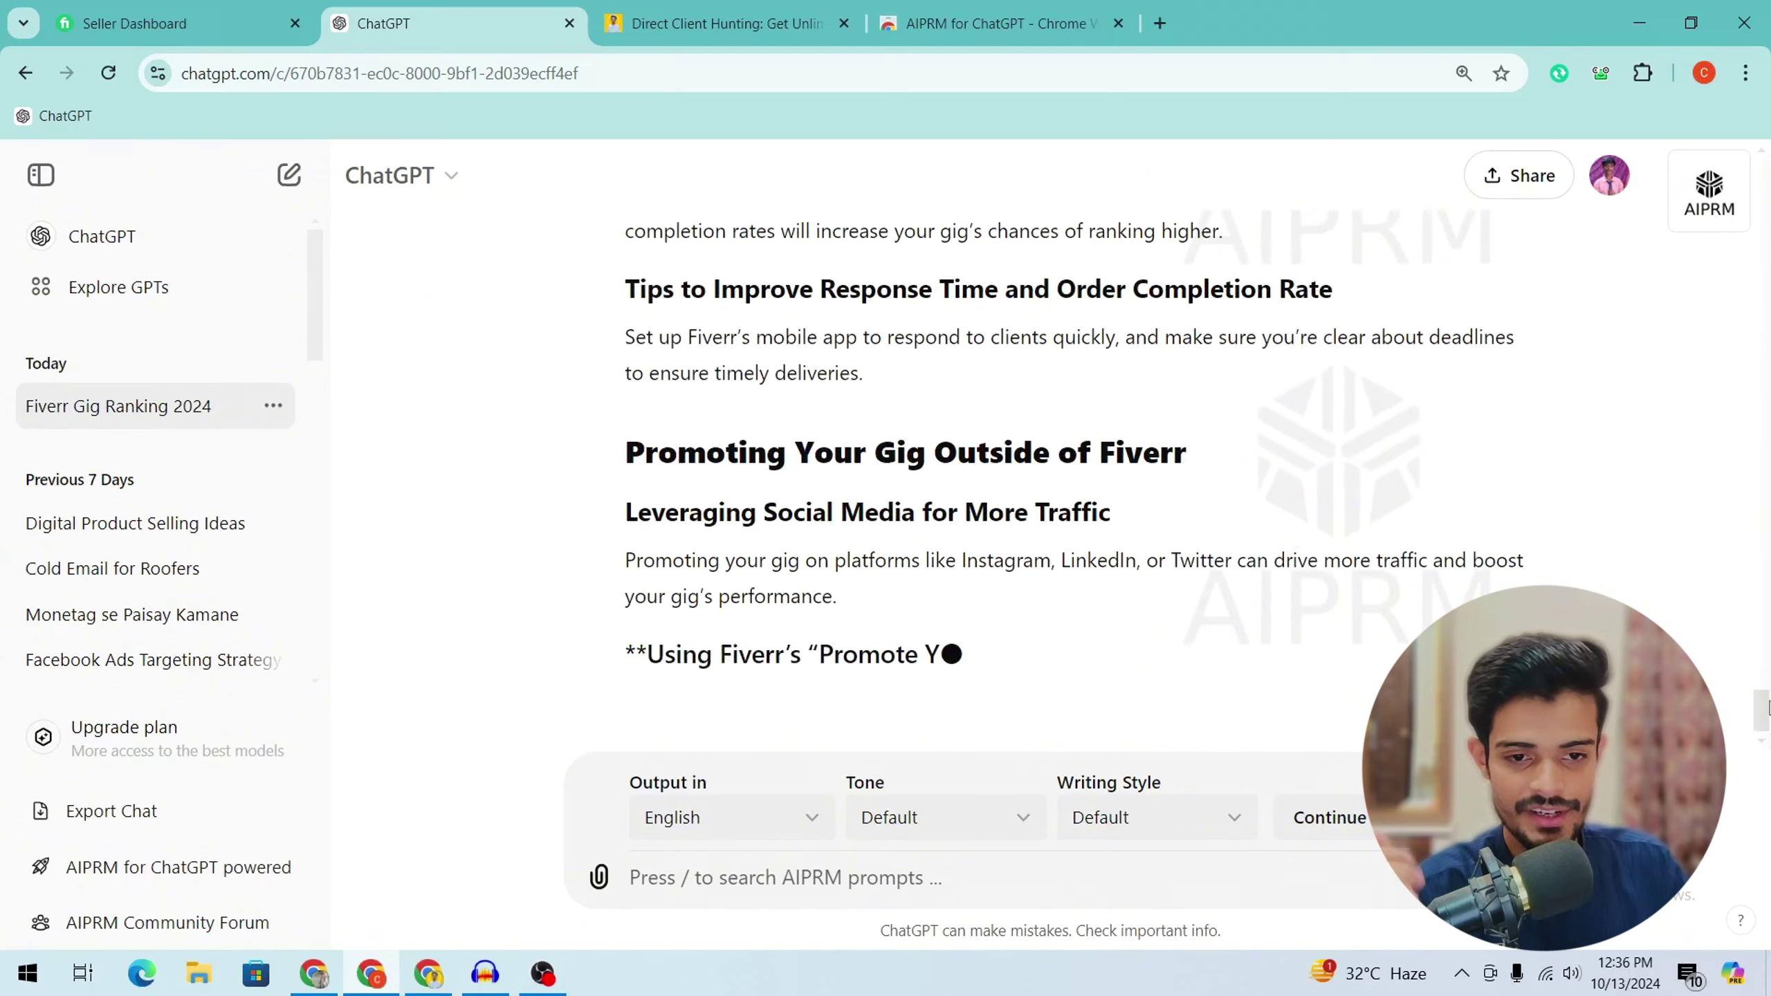
pyautogui.scroll(4, 1766, 709)
pyautogui.moveTo(1766, 690); pyautogui.dragTo(1745, 380)
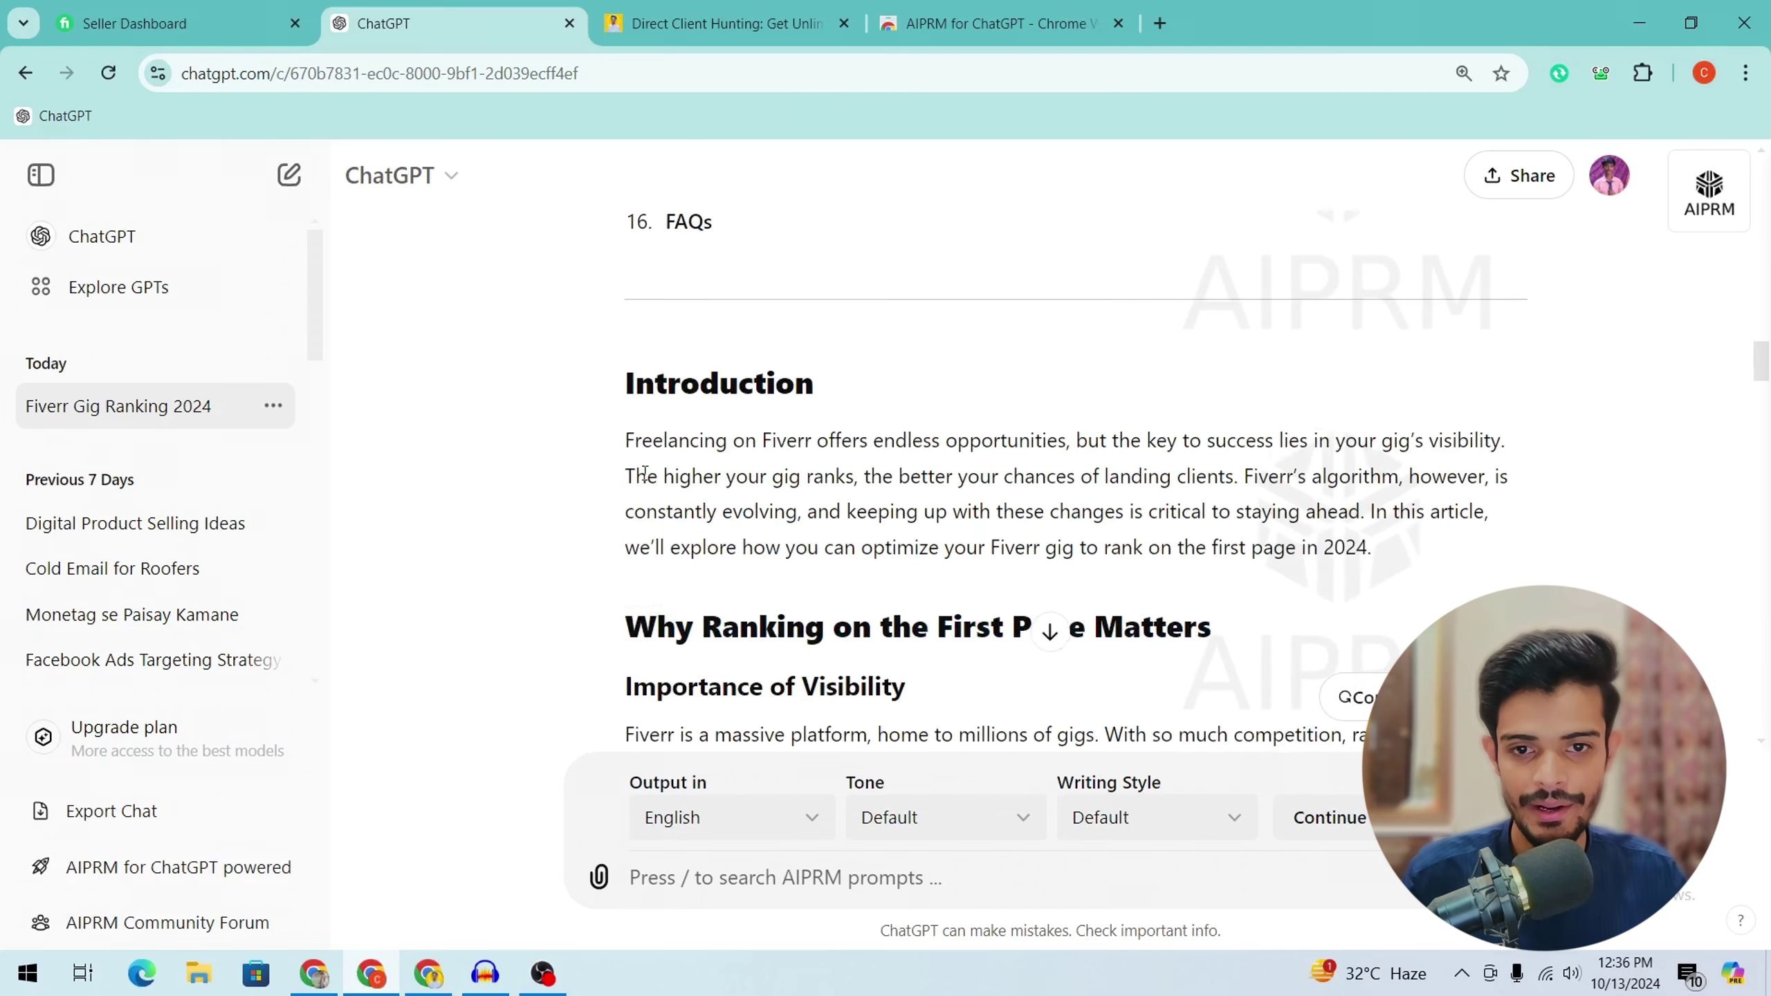
# Try to analyze the article's introduction paragraph in AI Detector Pro, and return to the ChatGPT article for a longer passage.
pyautogui.moveTo(628, 441); pyautogui.dragTo(1006, 520)
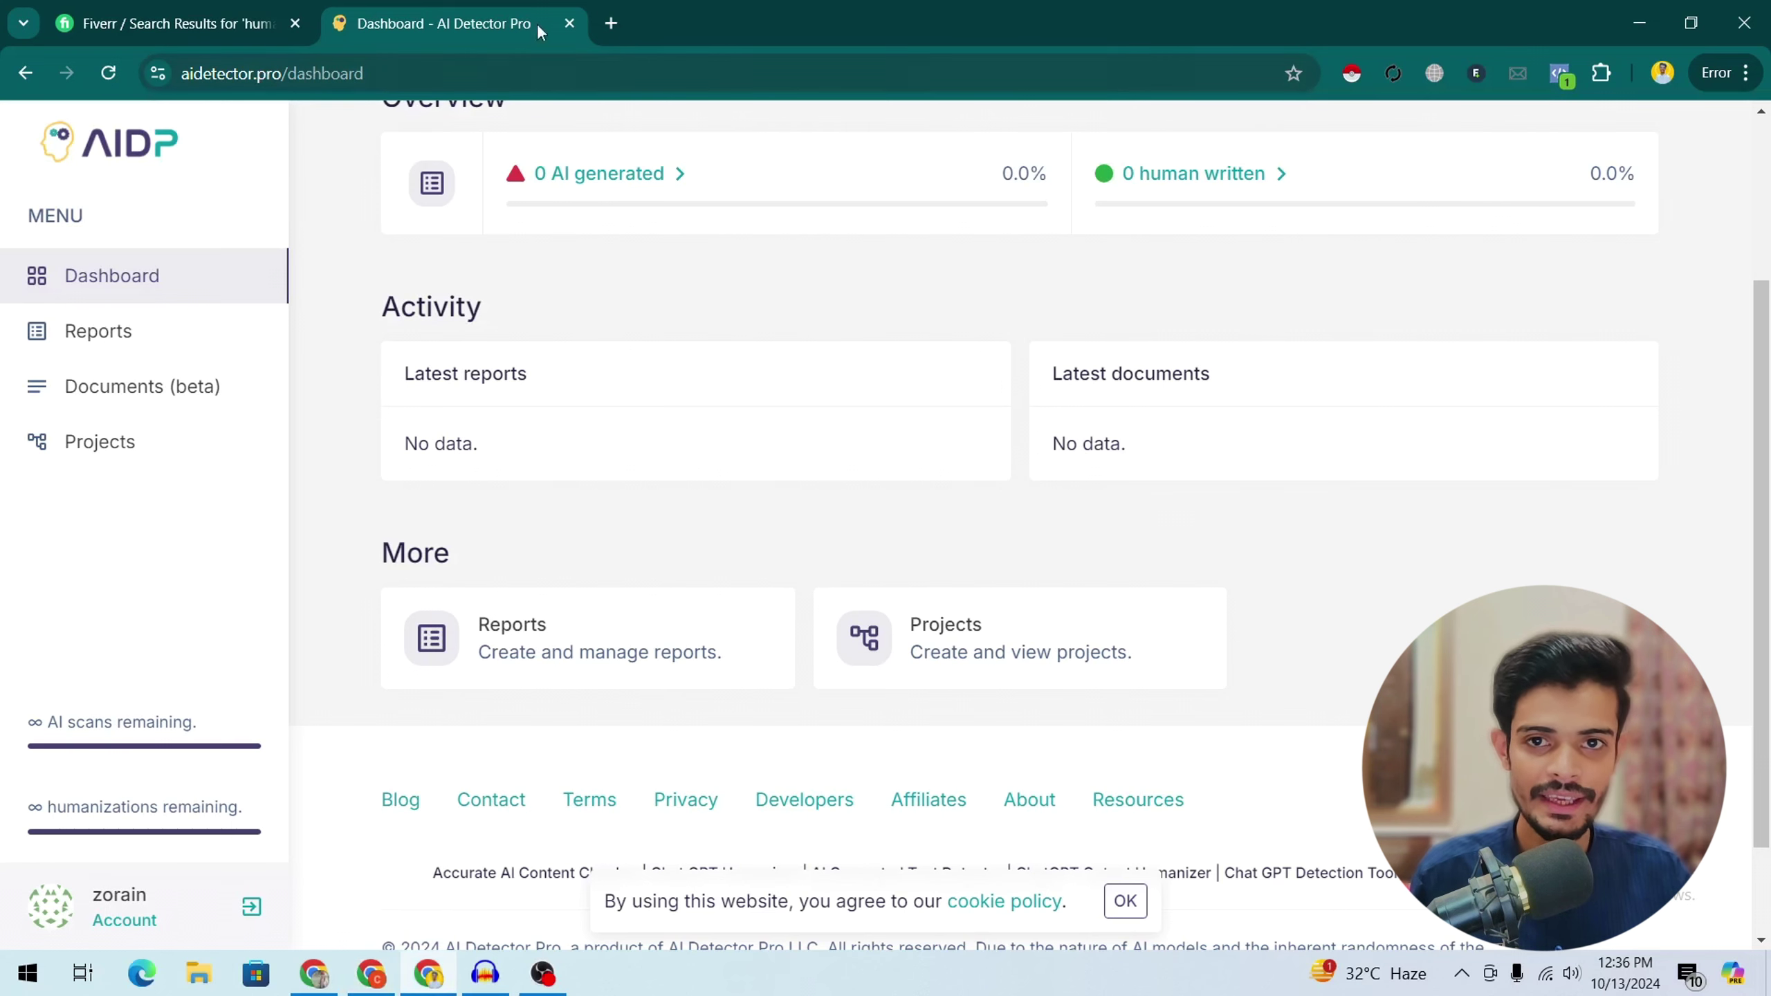
pyautogui.click(563, 175)
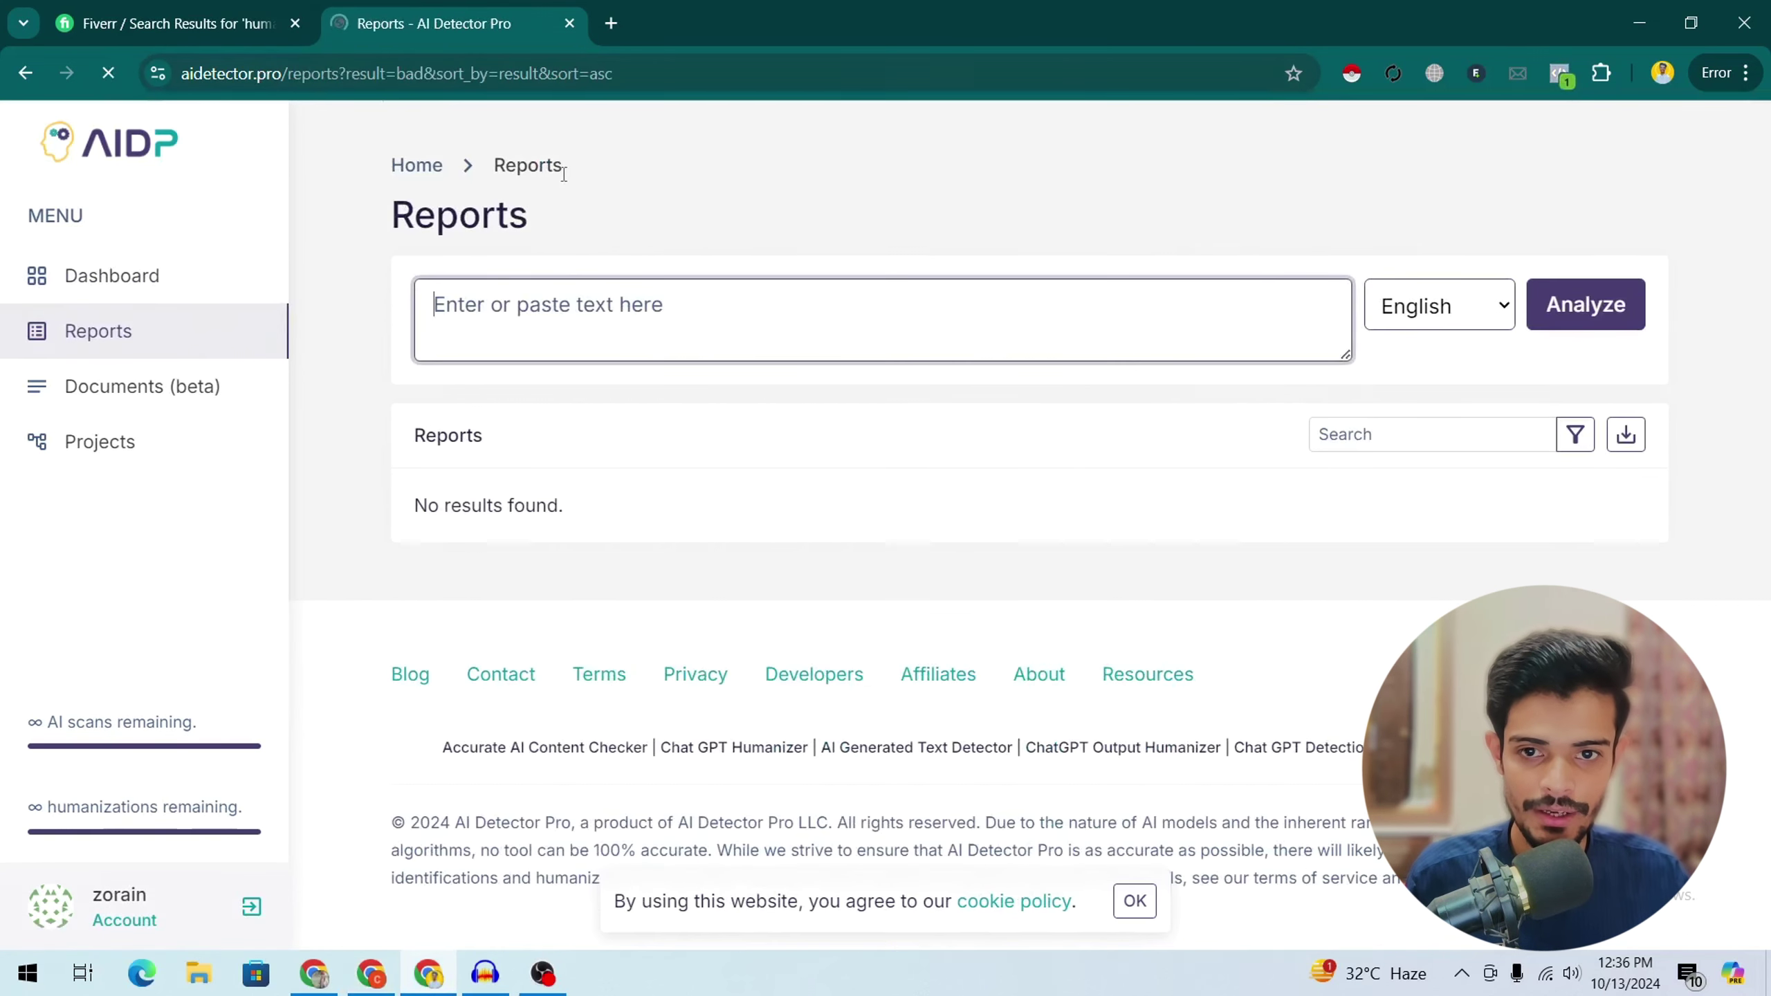
pyautogui.click(561, 327)
pyautogui.hotkey('ctrl', 'v')
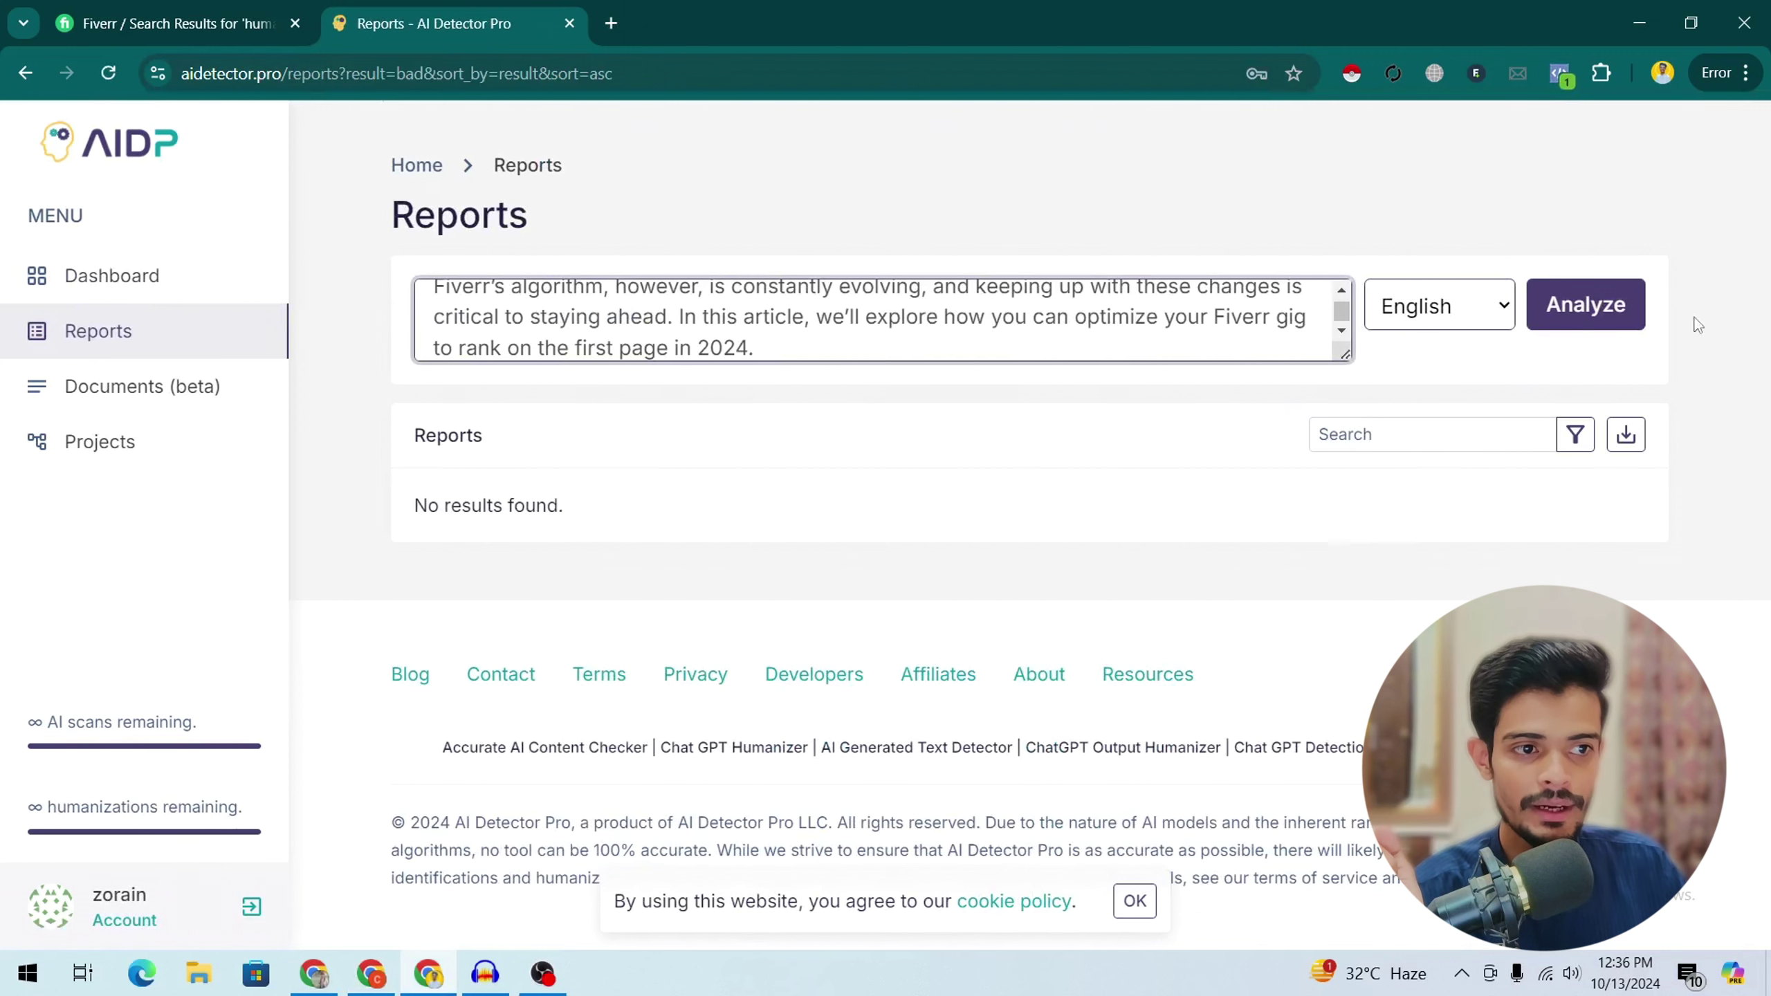
pyautogui.click(1565, 309)
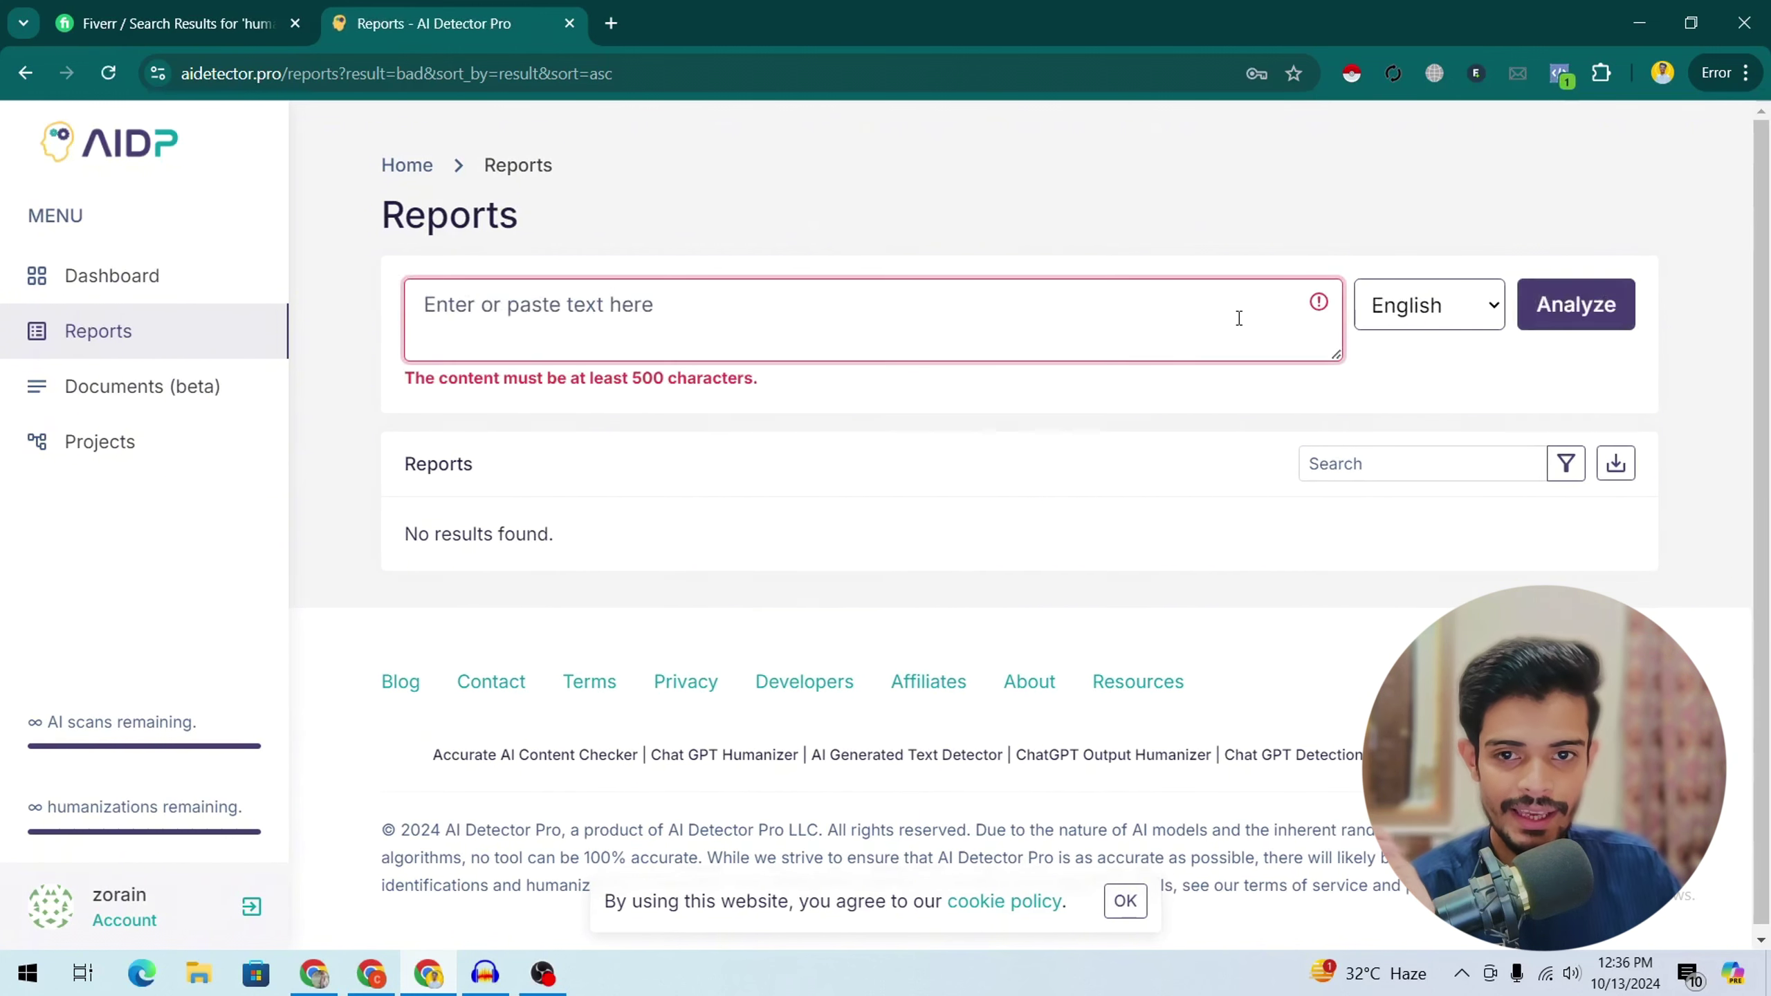
pyautogui.hotkey('alt', 'Tab')
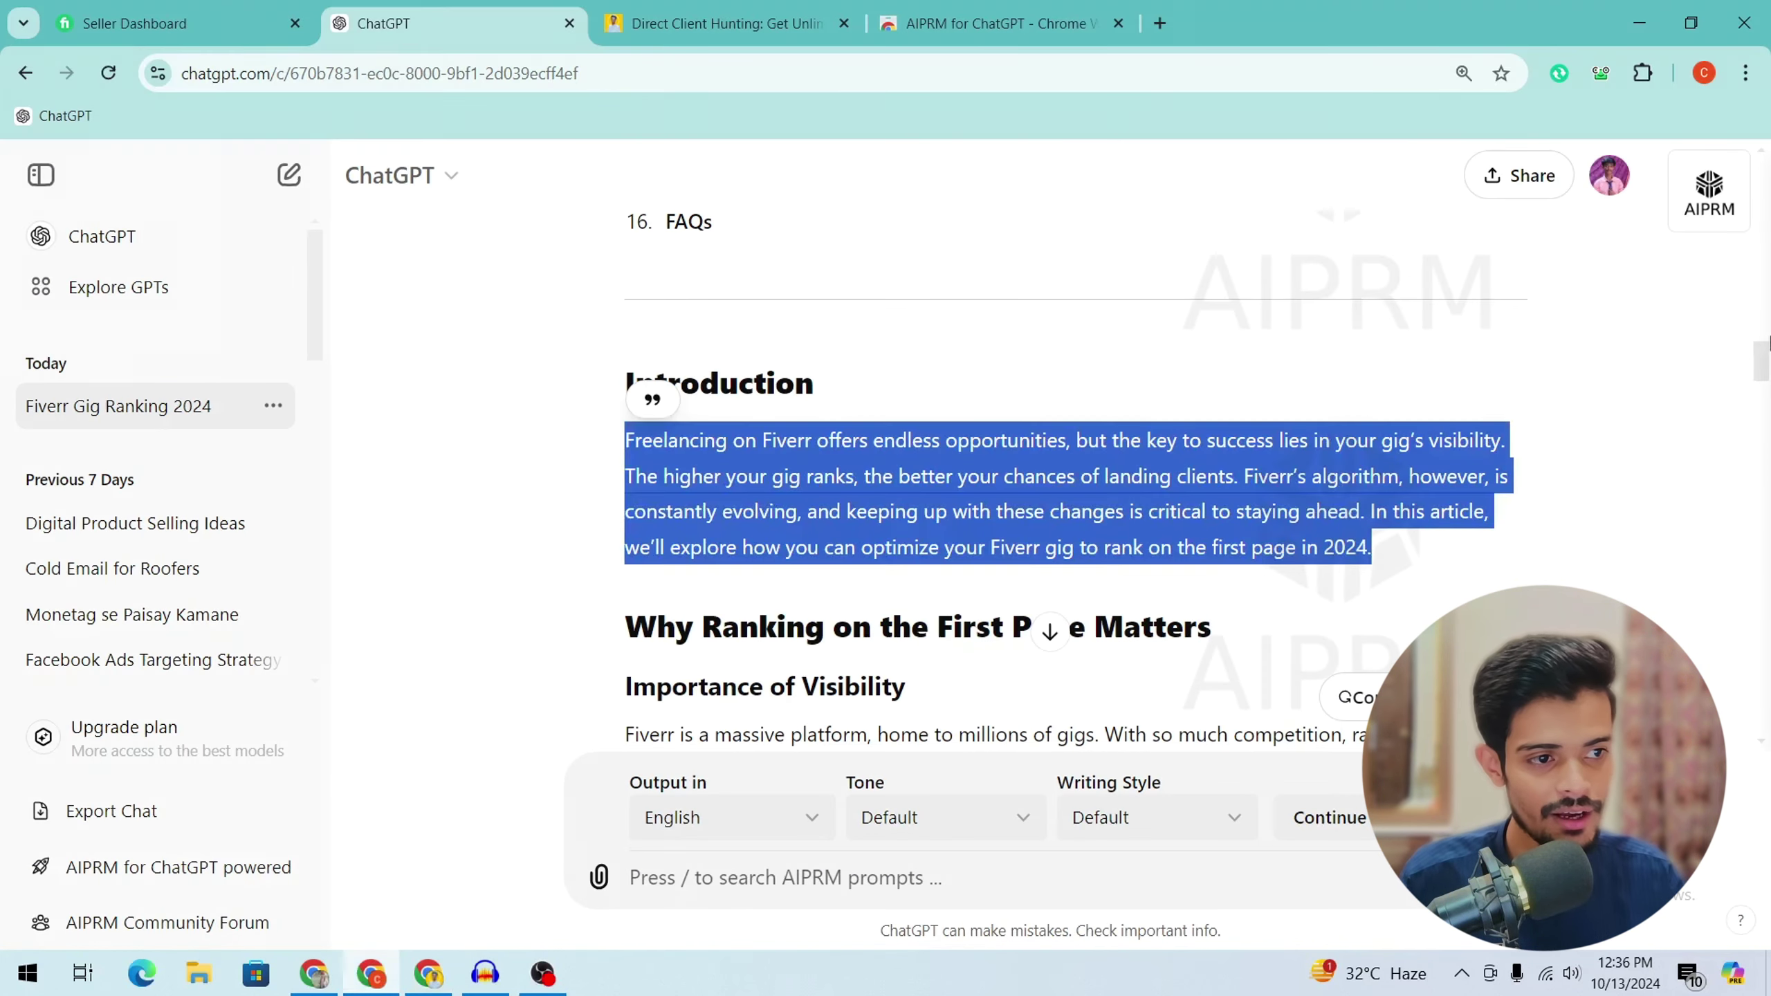
pyautogui.scroll(-5, 1764, 370)
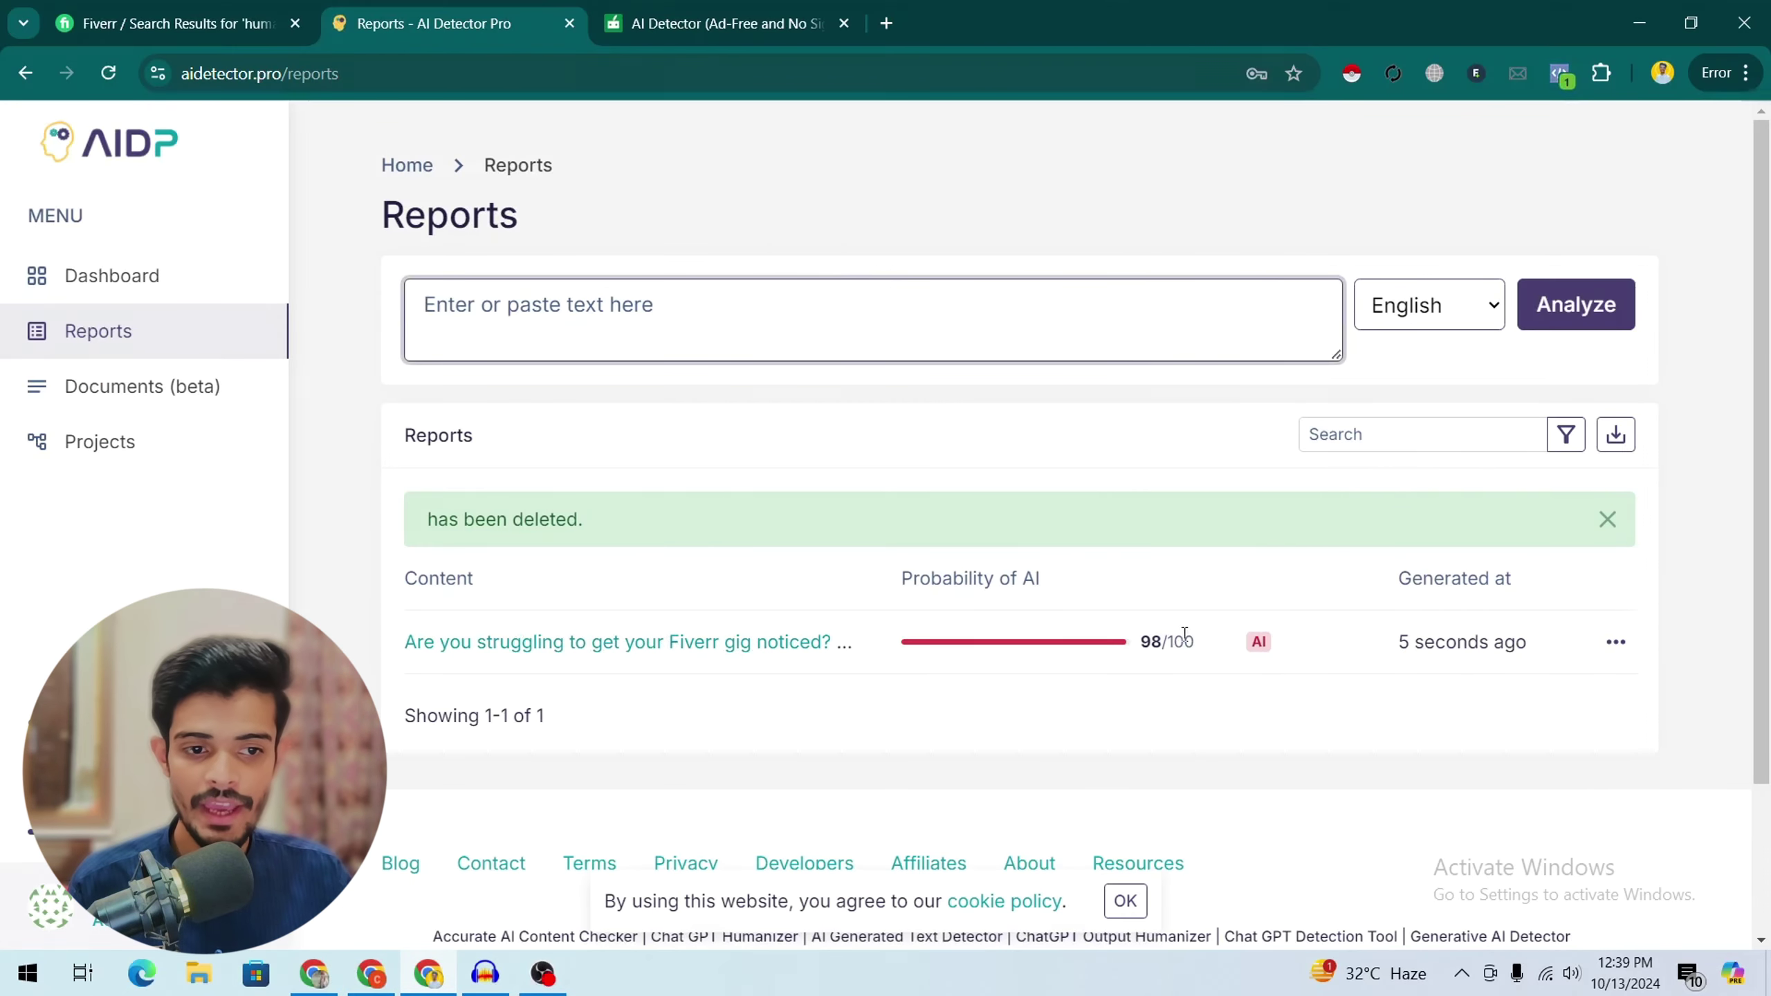
# Check the Fiverr gig passage's AI probability in AI Detector Pro and analyze the same passage again in QuillBot's AI Detector.
pyautogui.moveTo(1151, 641); pyautogui.dragTo(1181, 645)
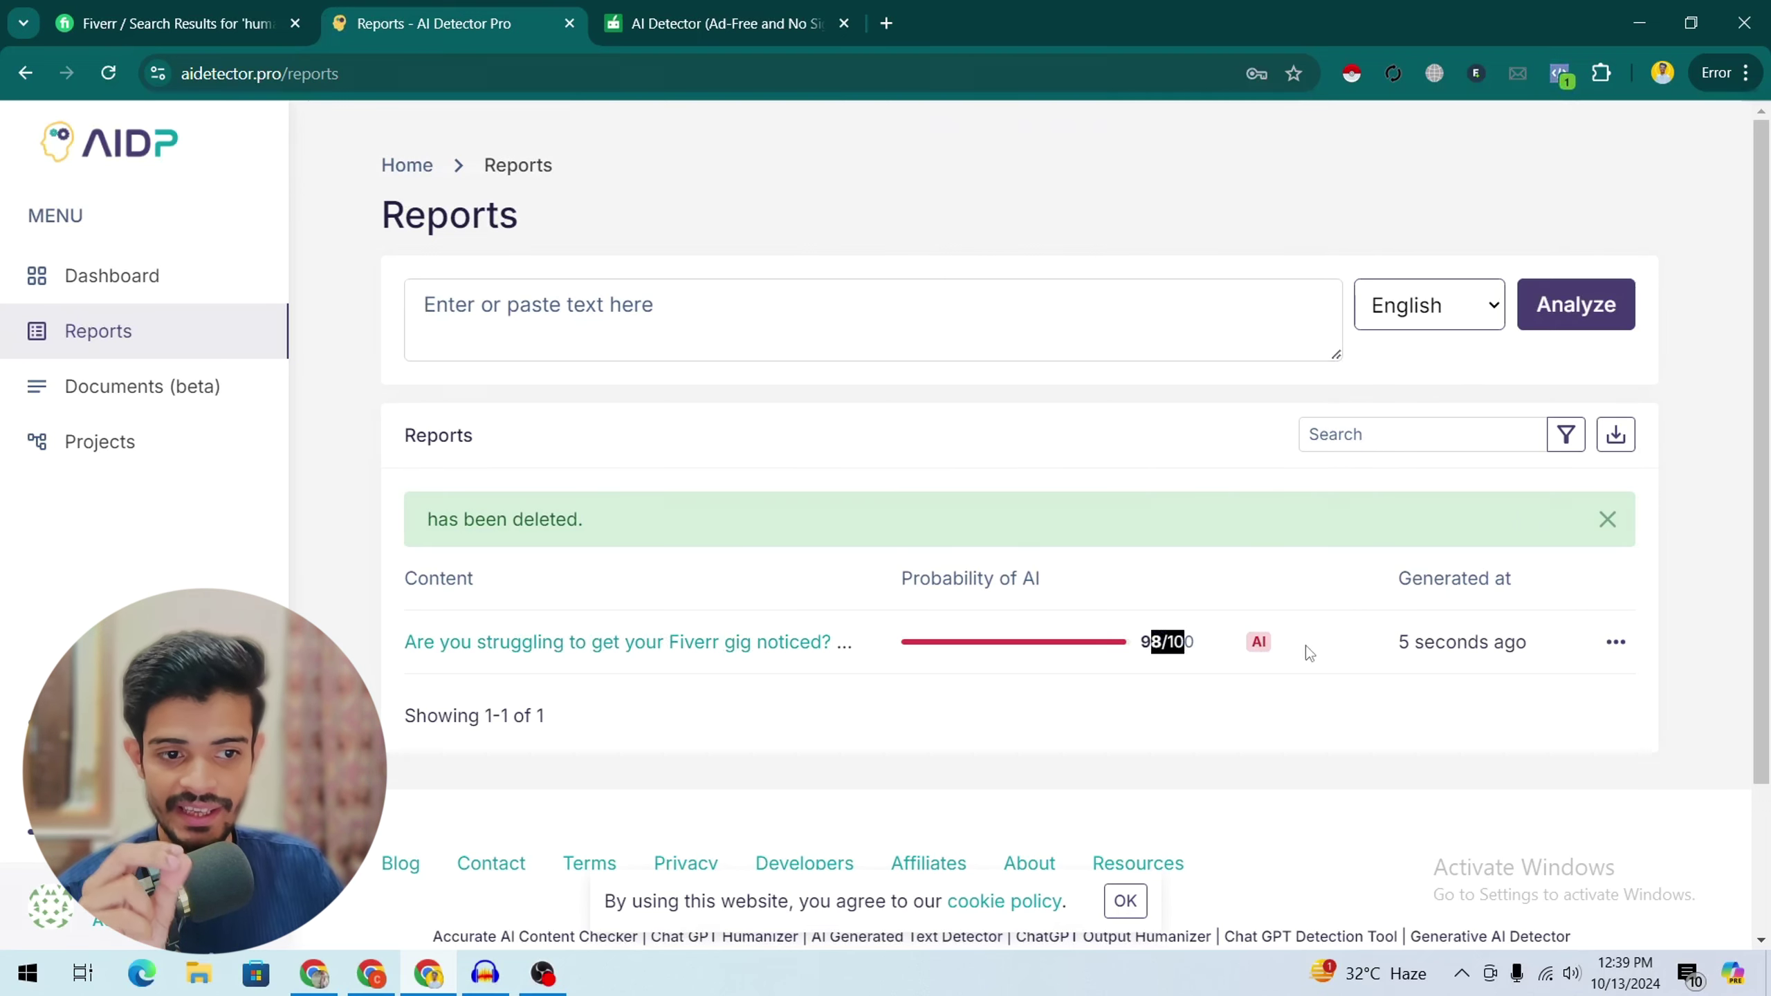
pyautogui.click(1099, 656)
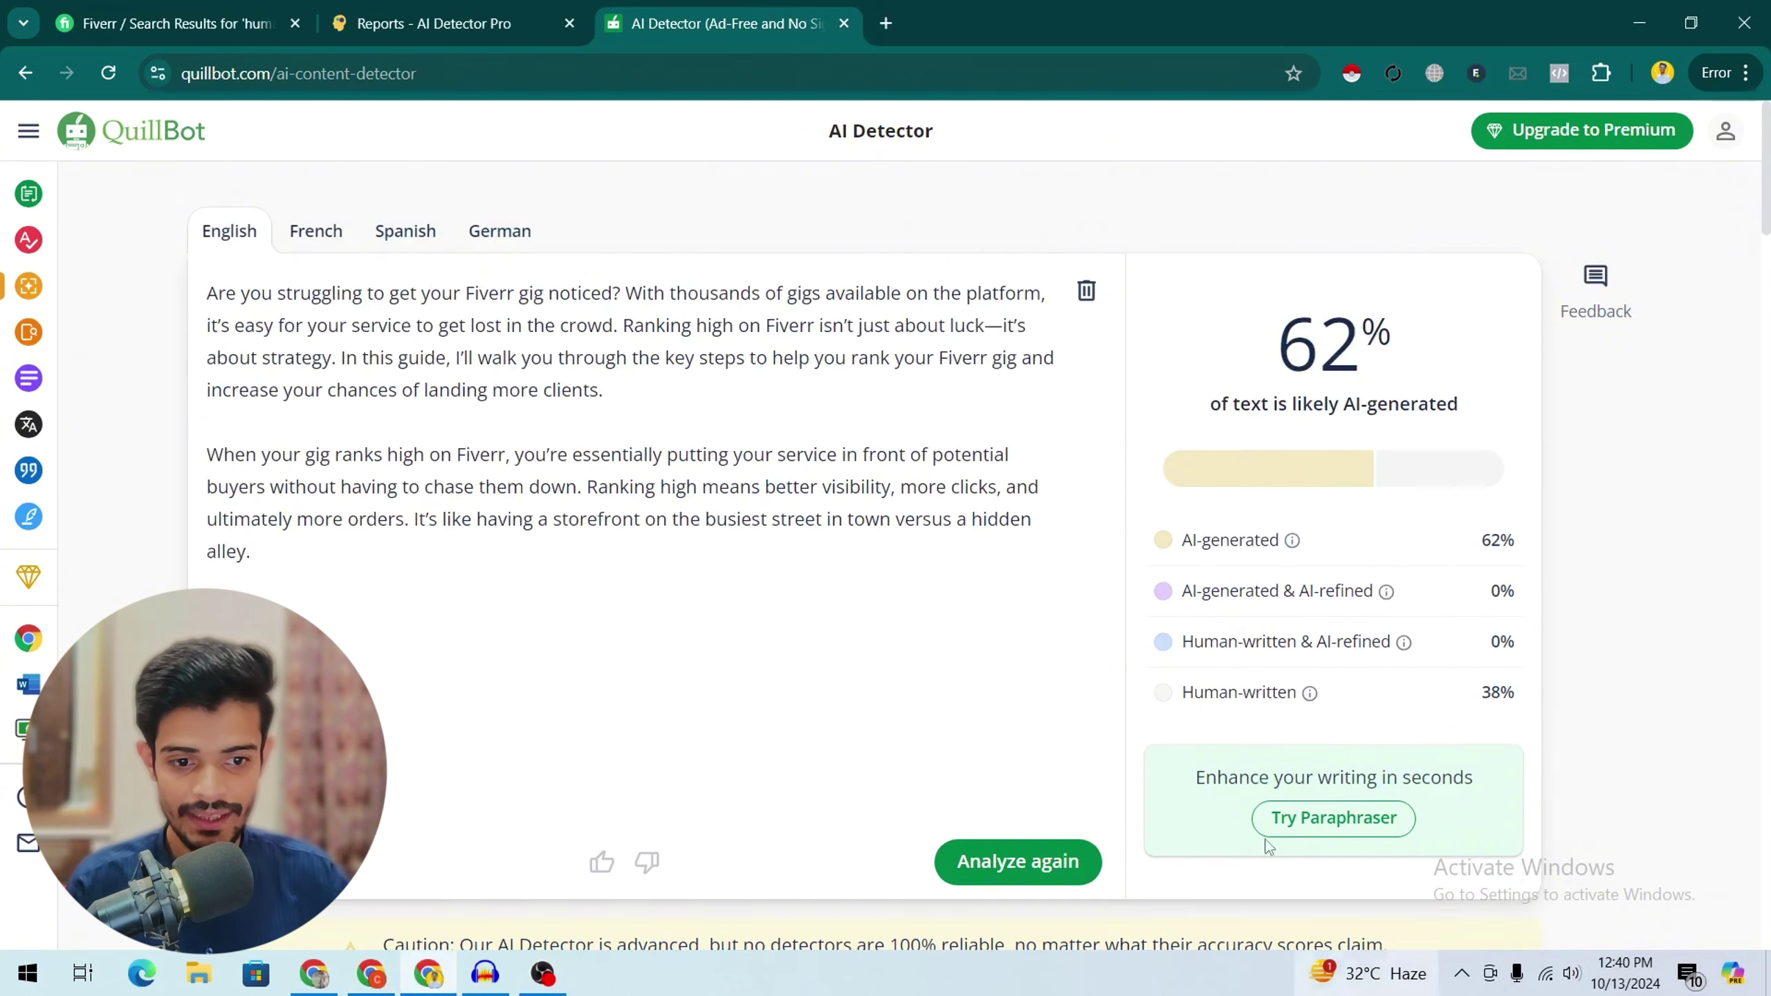
pyautogui.click(1051, 848)
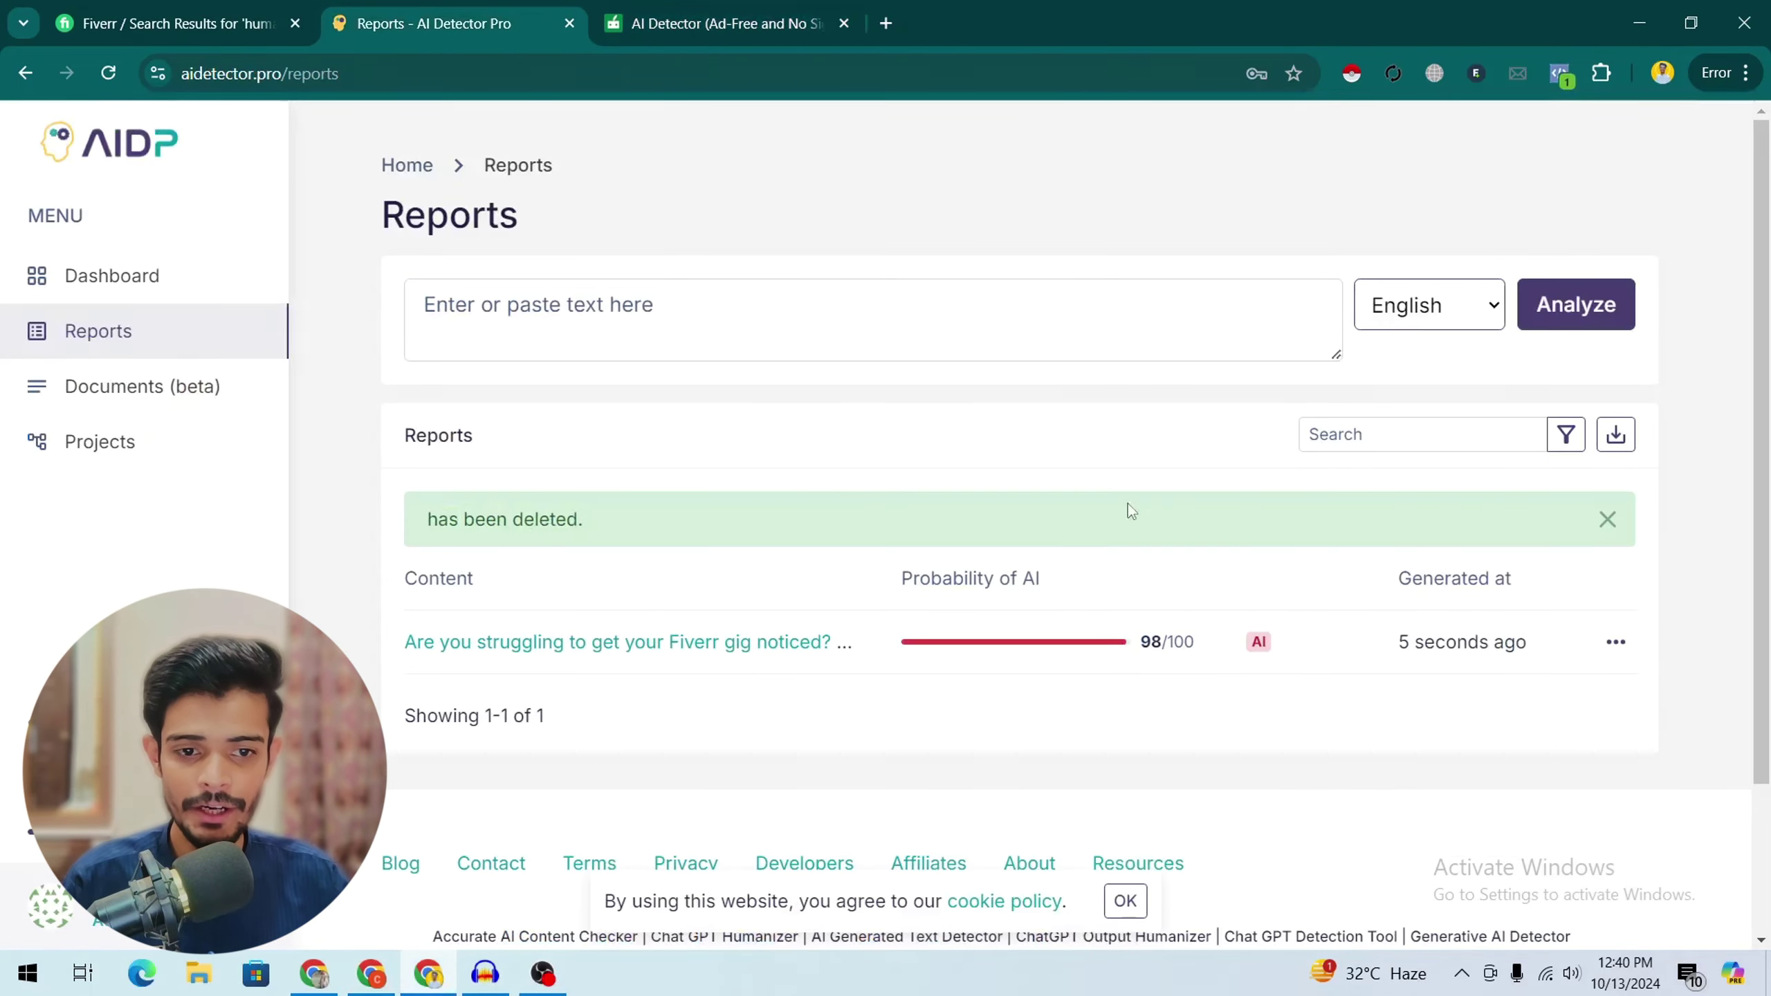
pyautogui.click(790, 10)
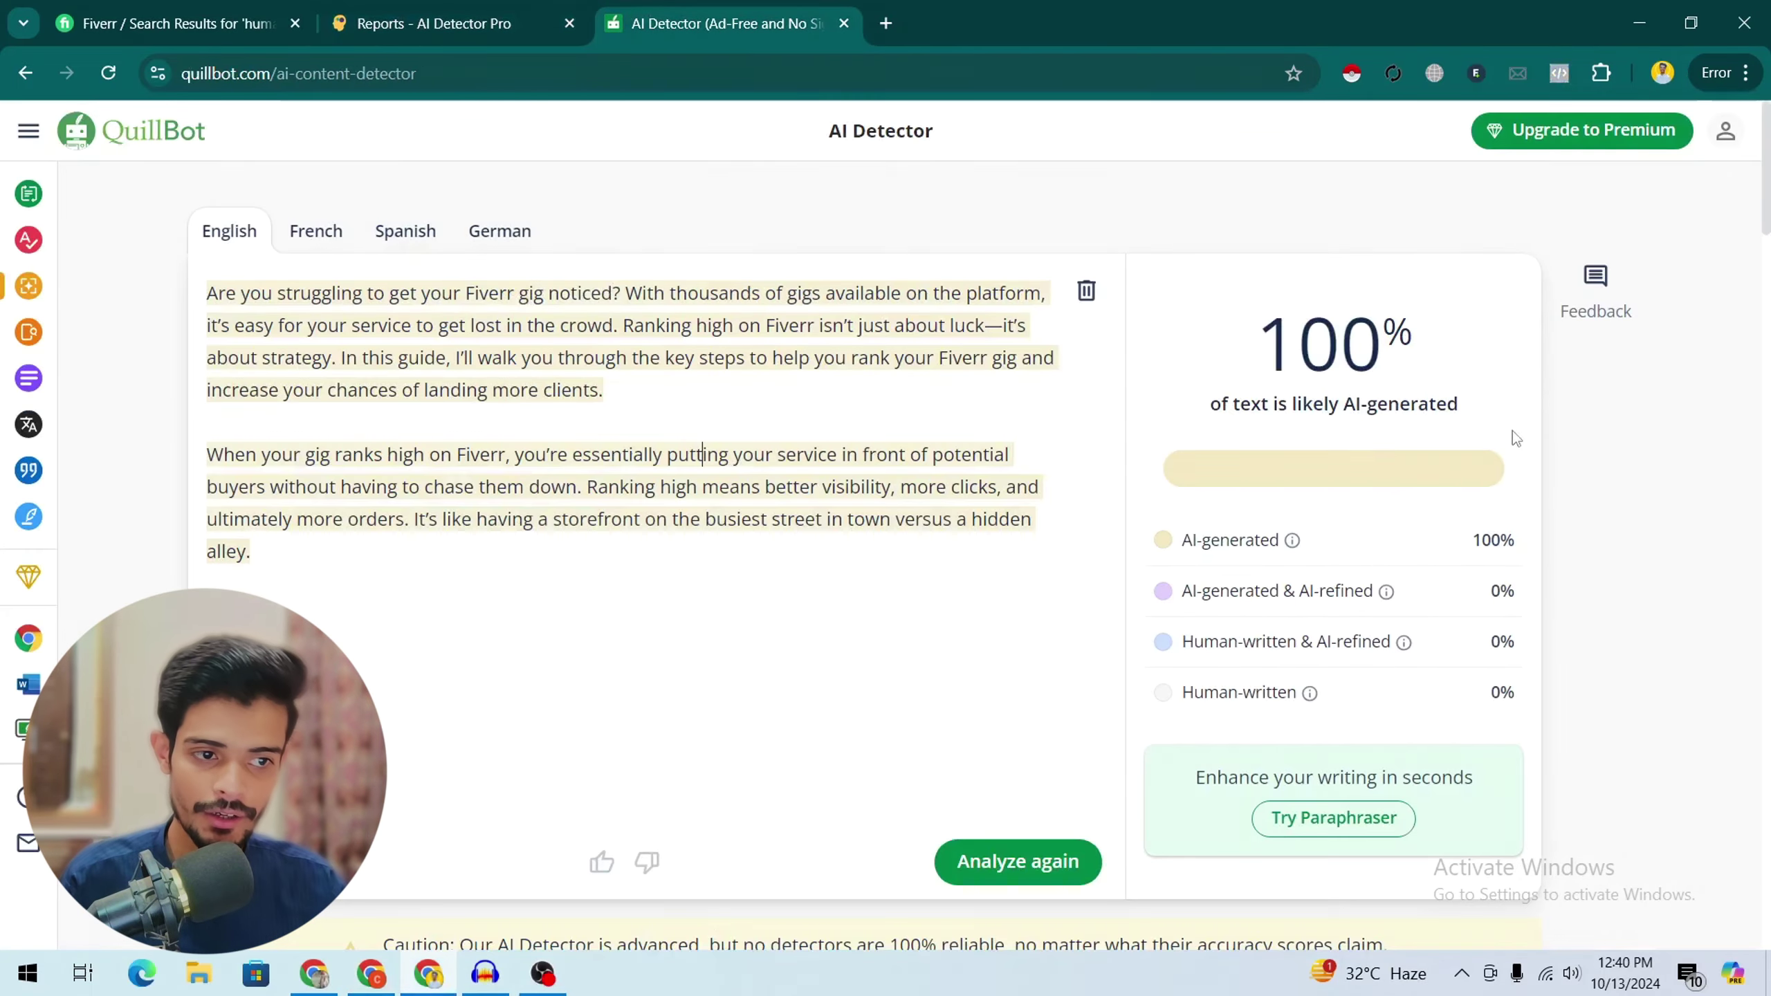
# Open the AI Detector Pro report for the "Are you struggling to get your Fiverr gig noticed?" passage and review its overview, details and stats.
pyautogui.click(429, 10)
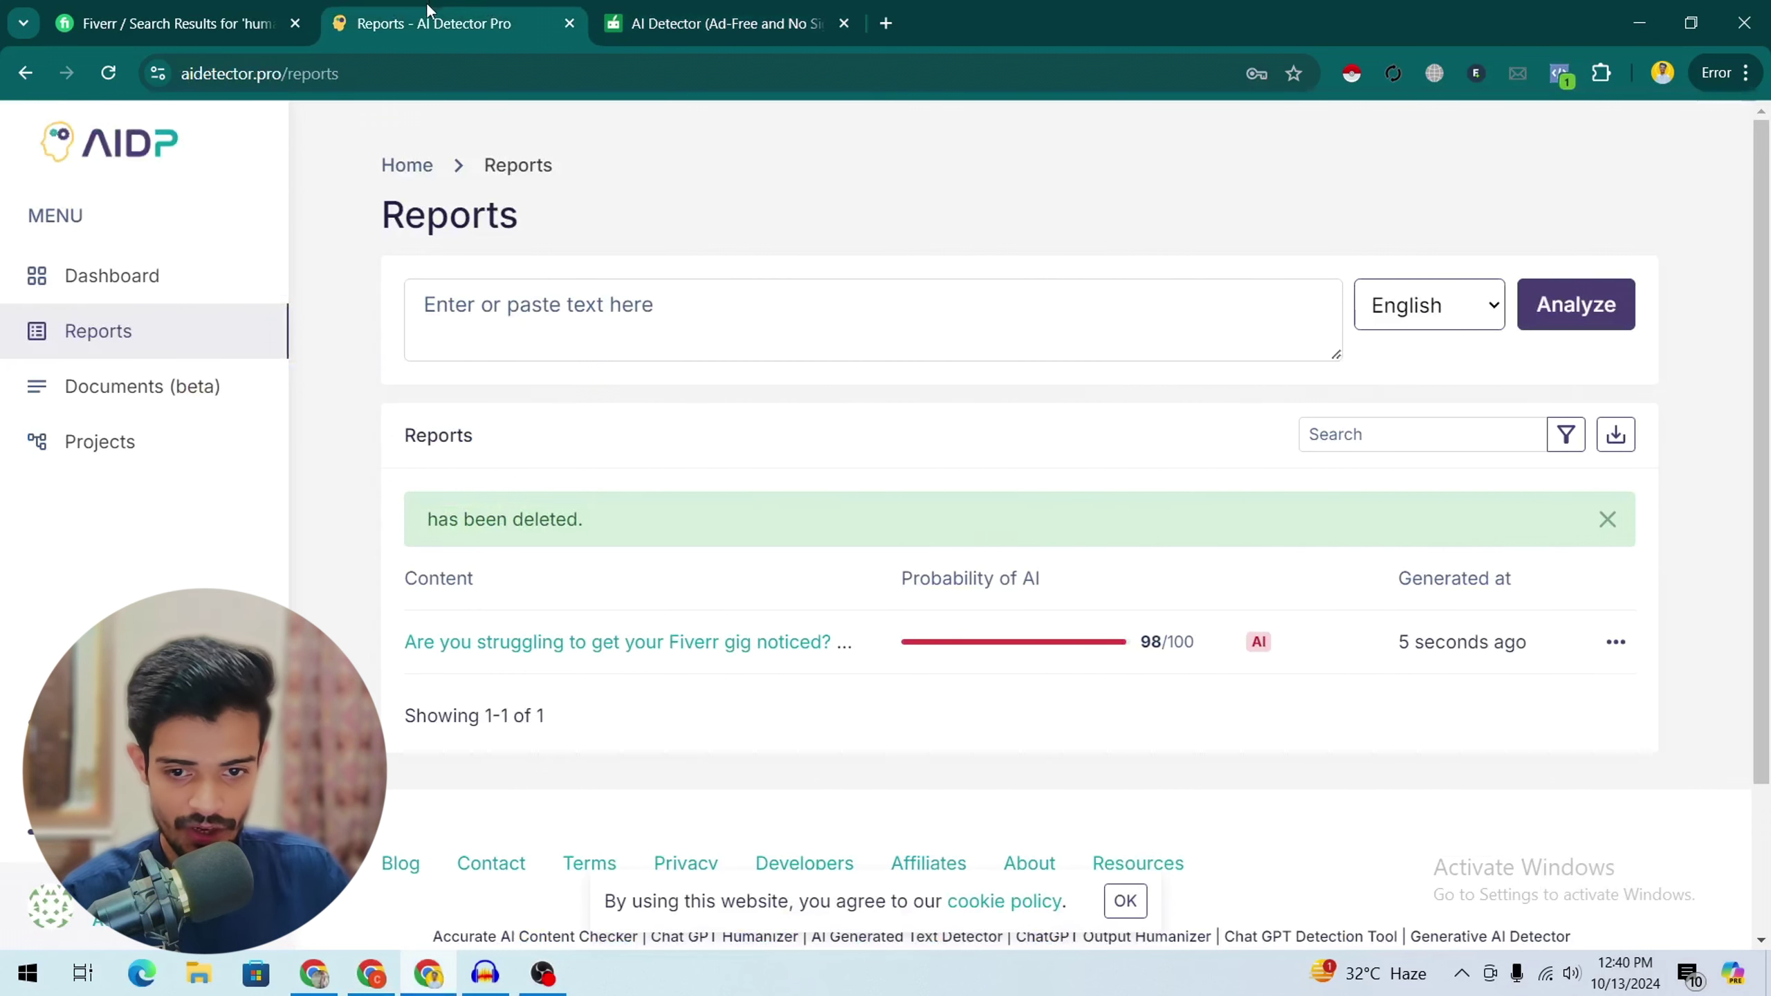
pyautogui.click(1615, 642)
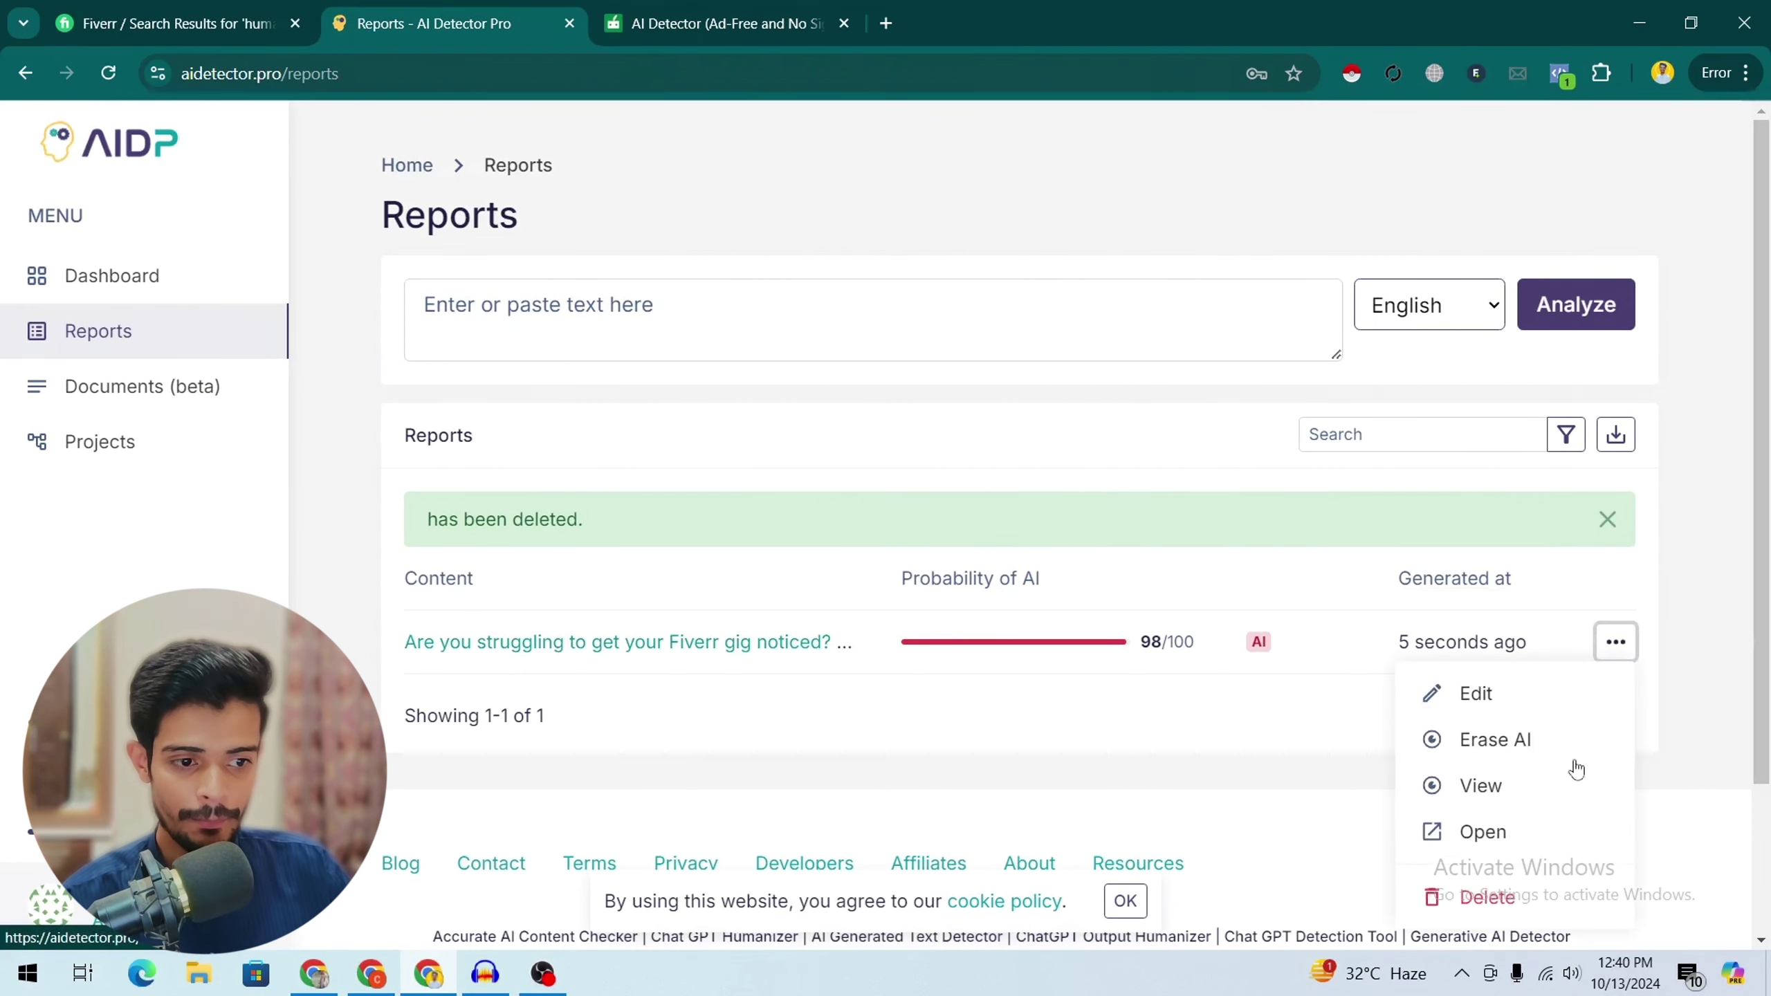
pyautogui.click(642, 656)
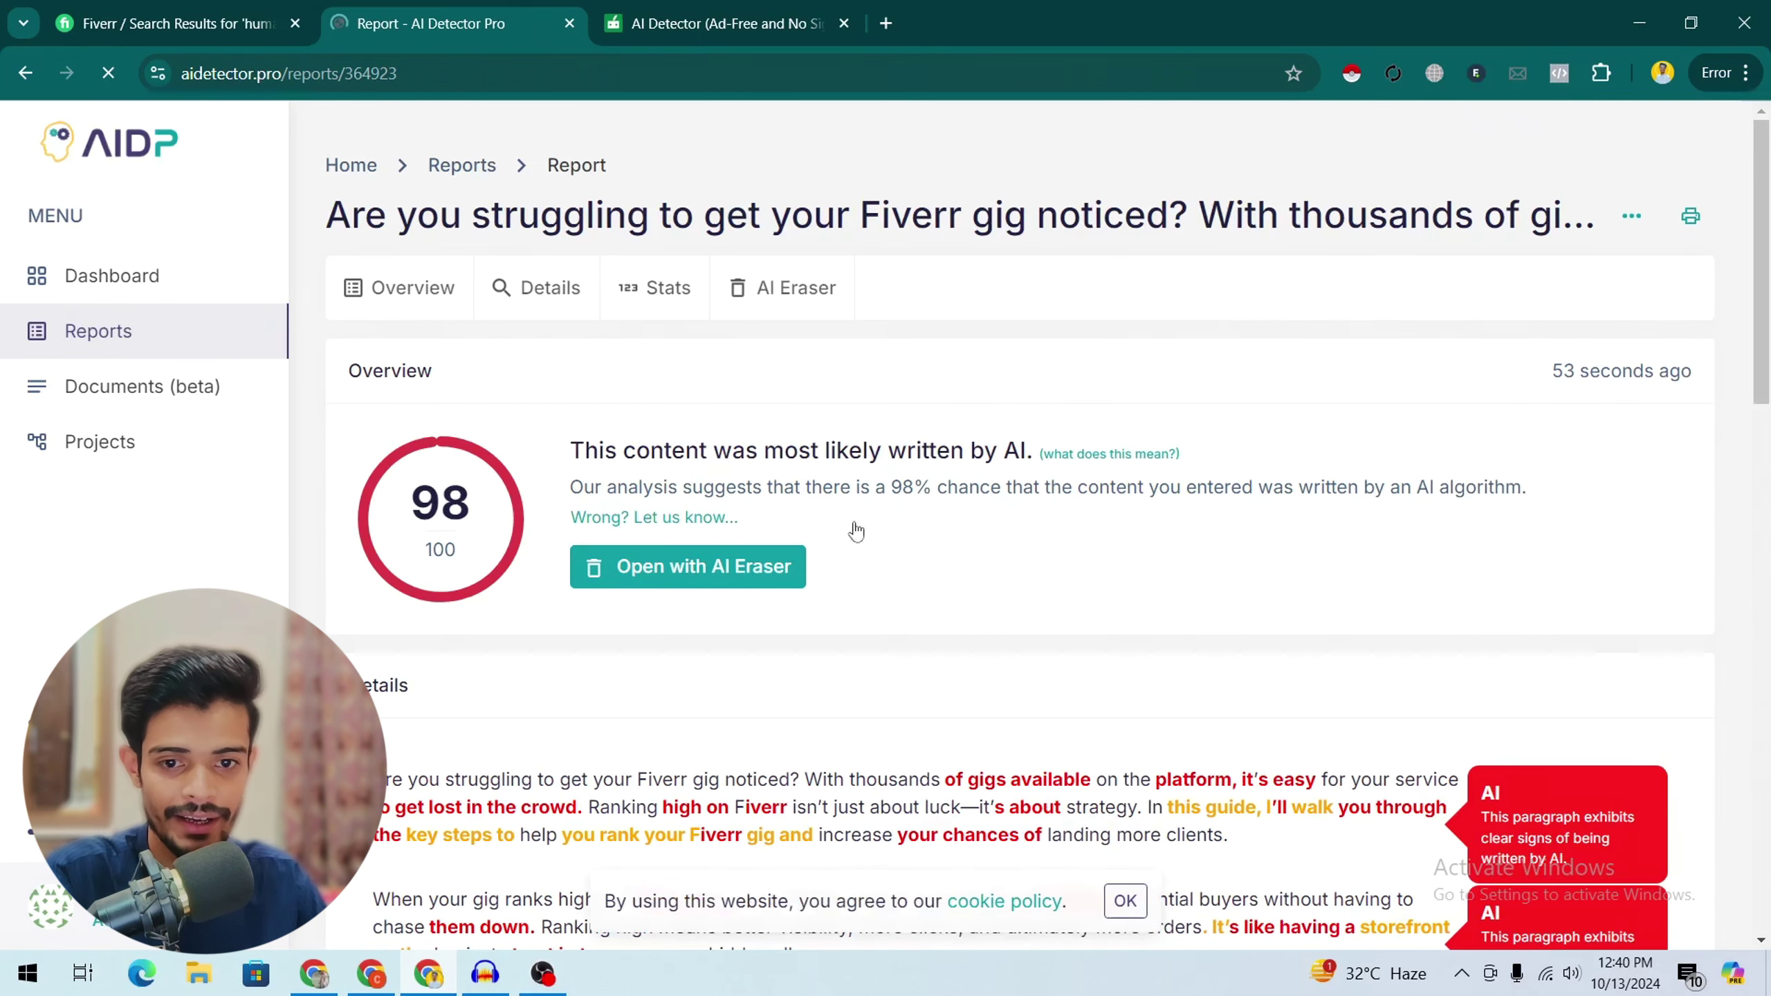
pyautogui.moveTo(1767, 248); pyautogui.dragTo(1767, 830)
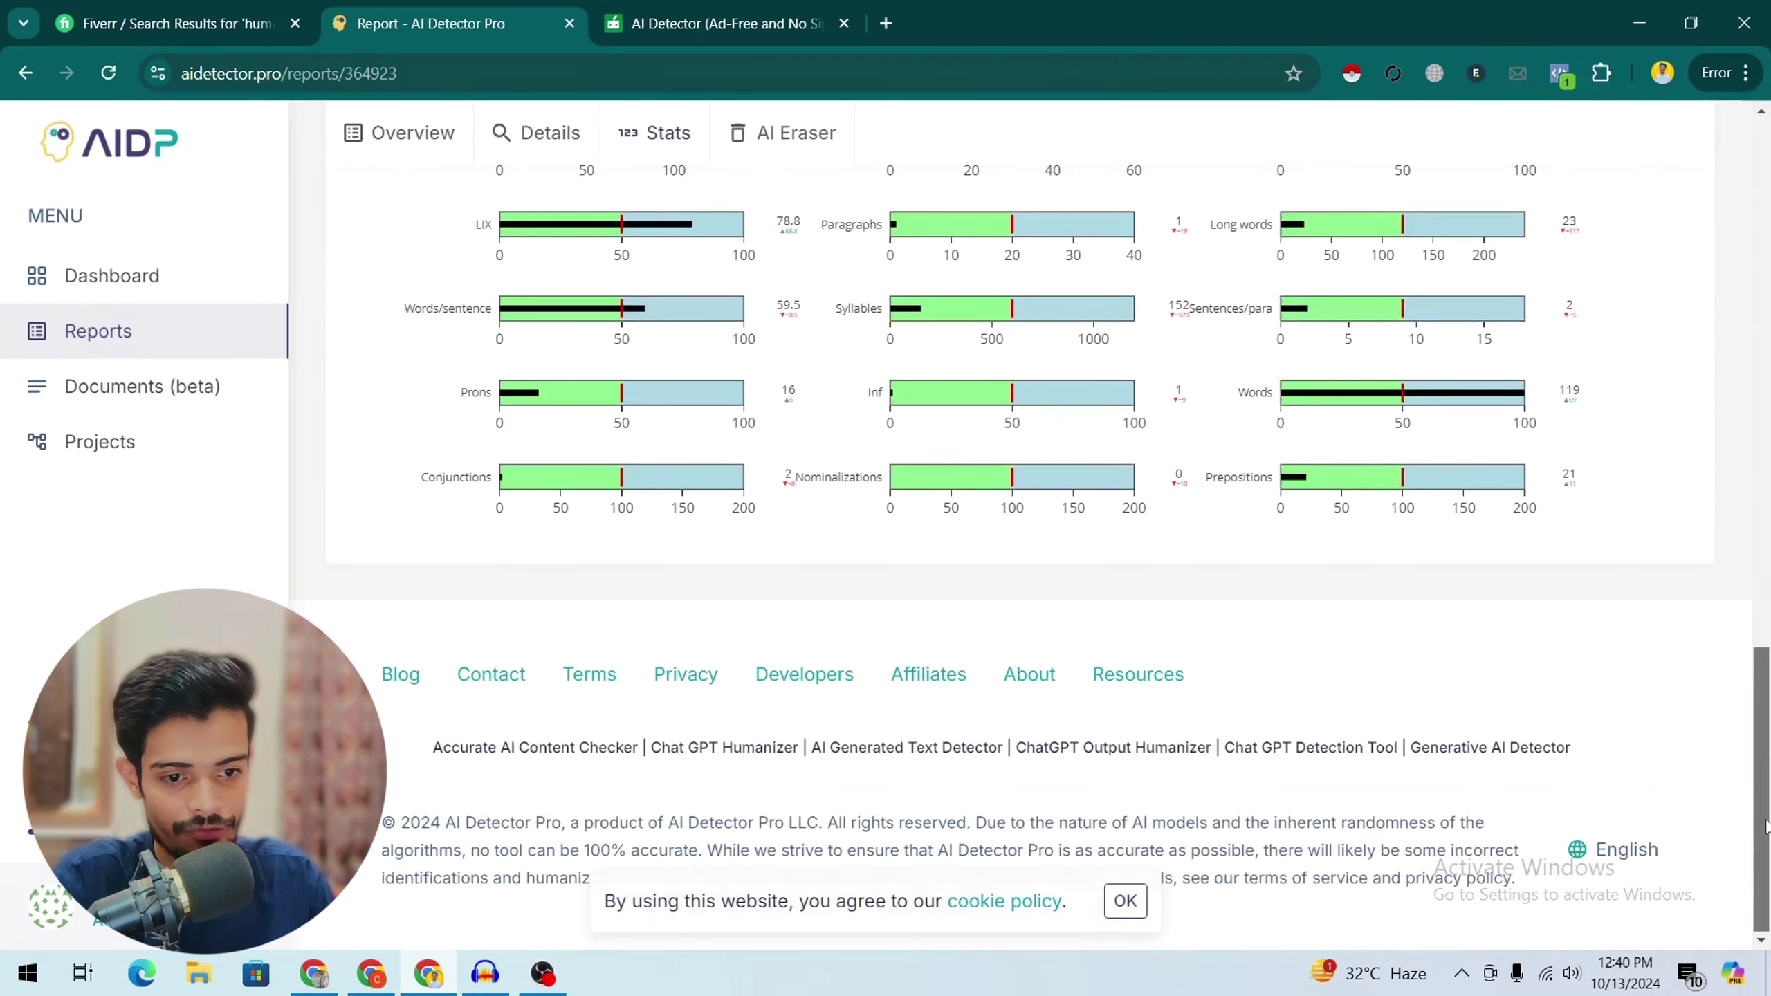
# Open the report with AI Eraser, run Humanize document on the passage and accept the rewrite notice.
pyautogui.scroll(20, 707, 502)
pyautogui.click(708, 503)
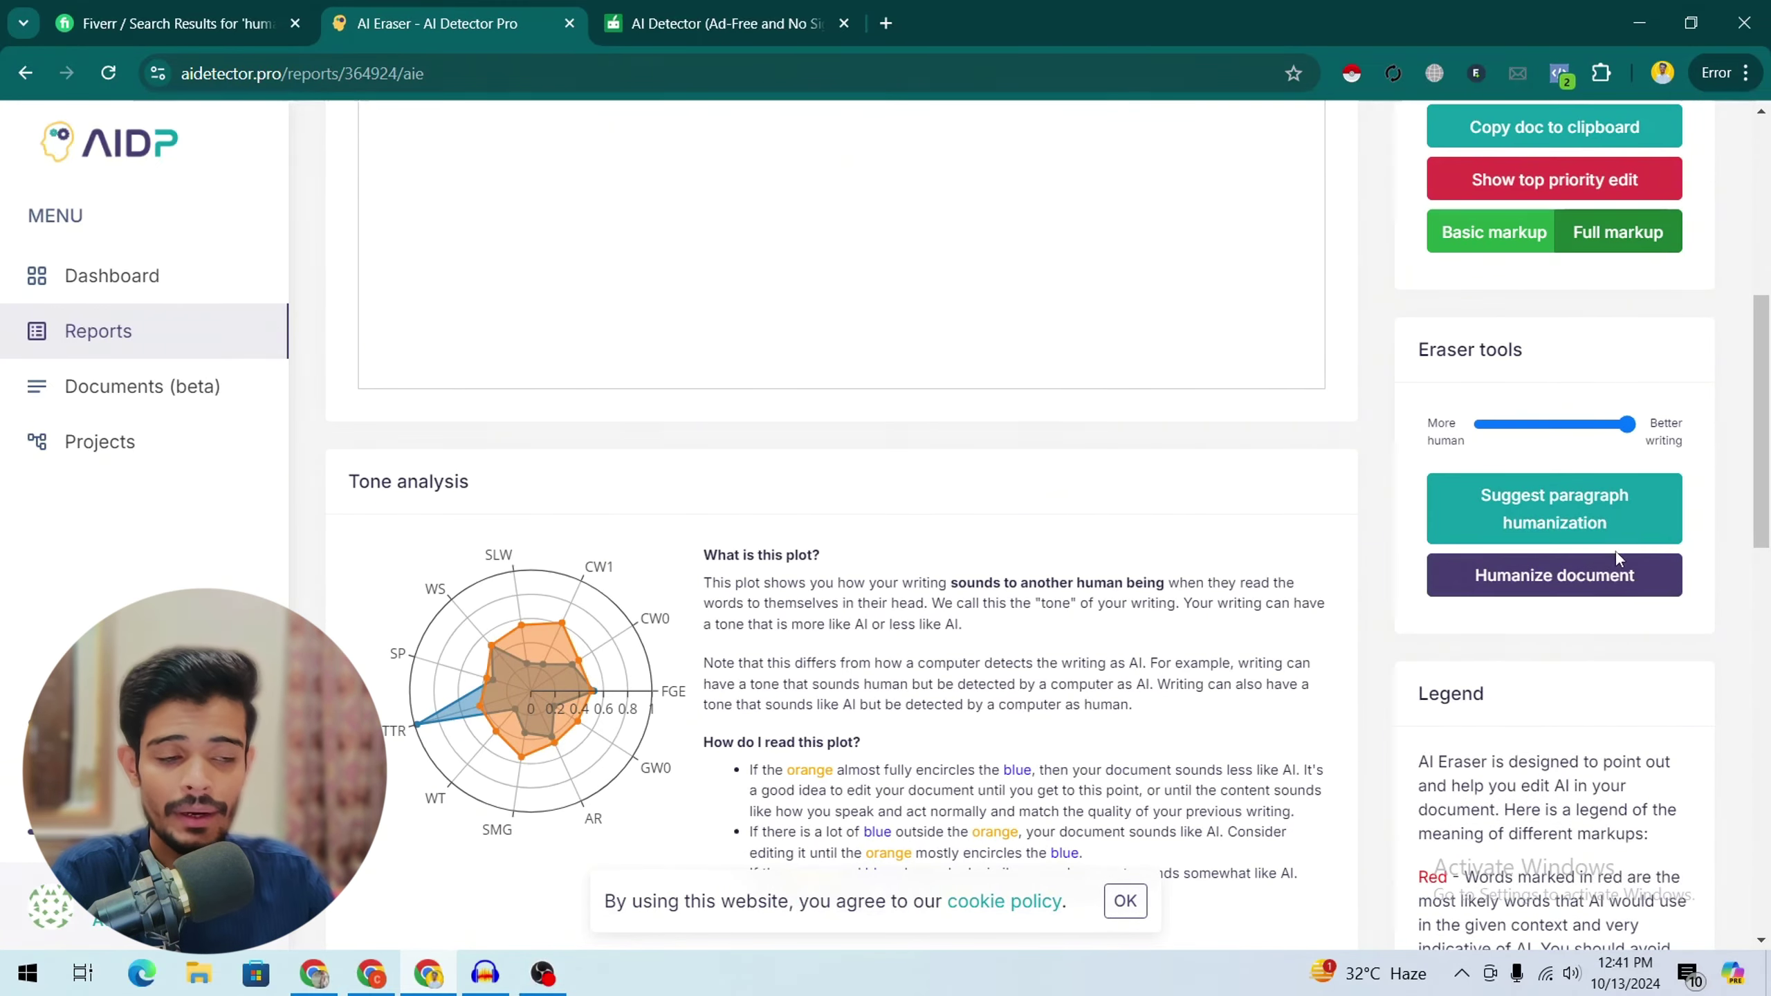
pyautogui.click(1563, 582)
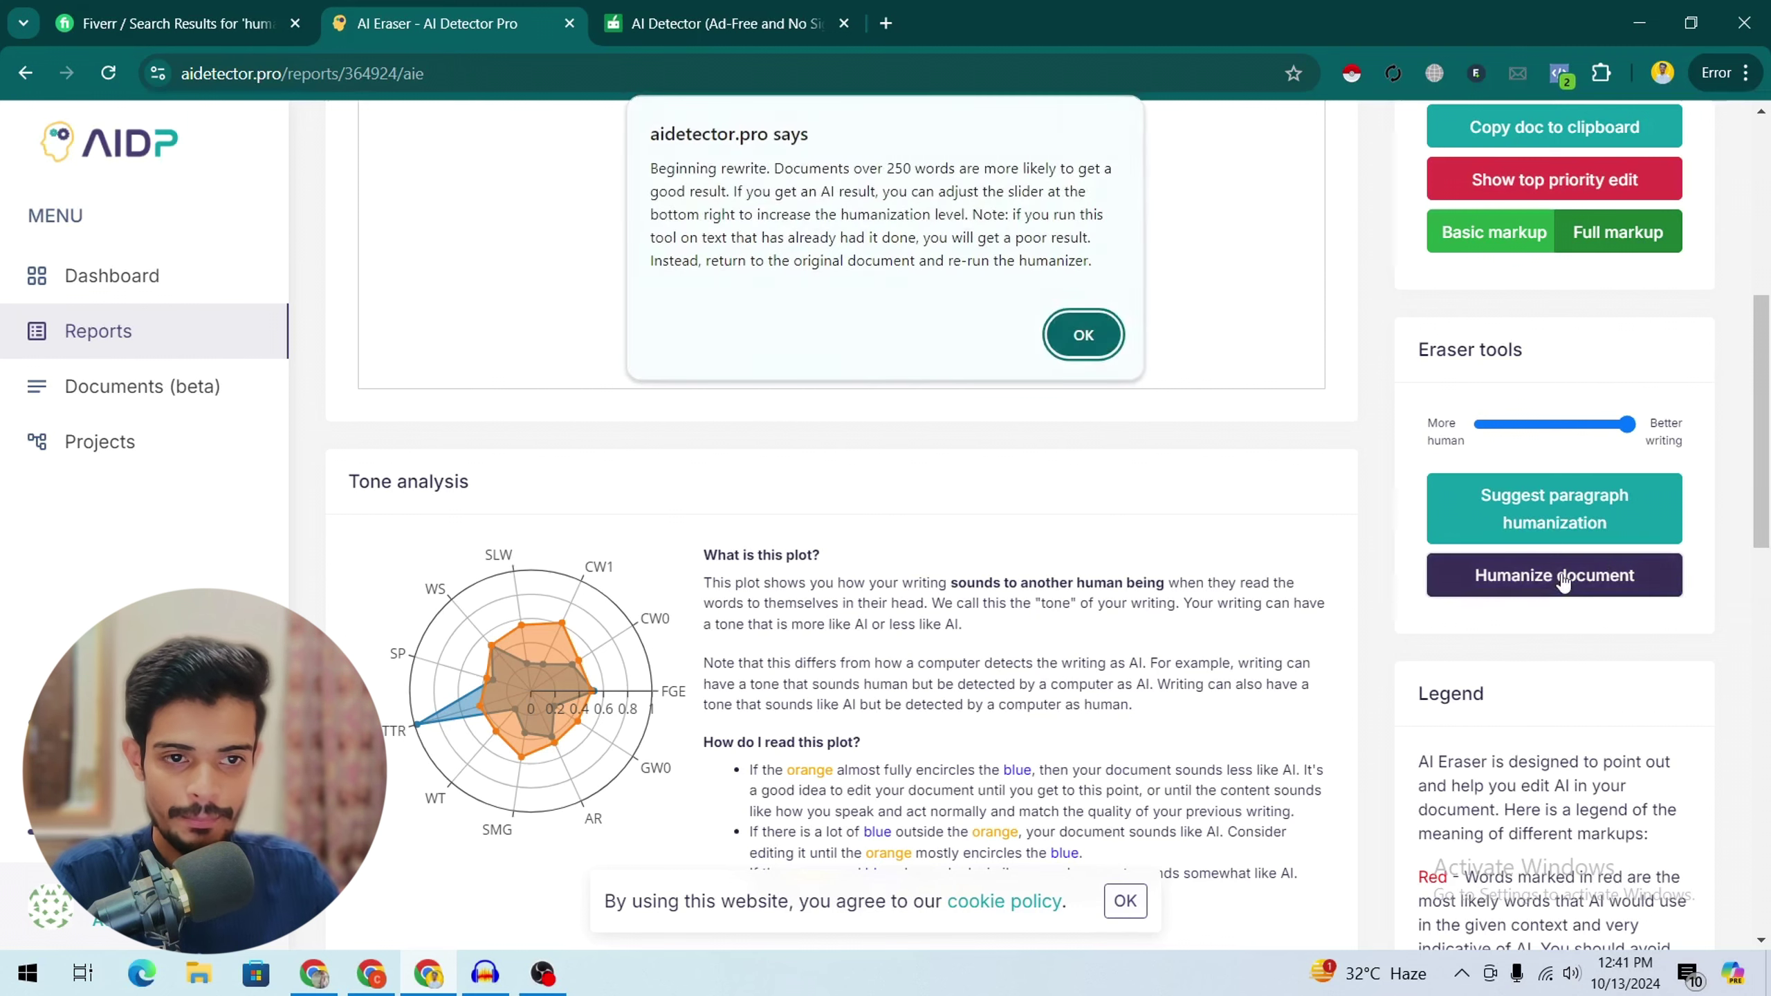
pyautogui.click(1090, 341)
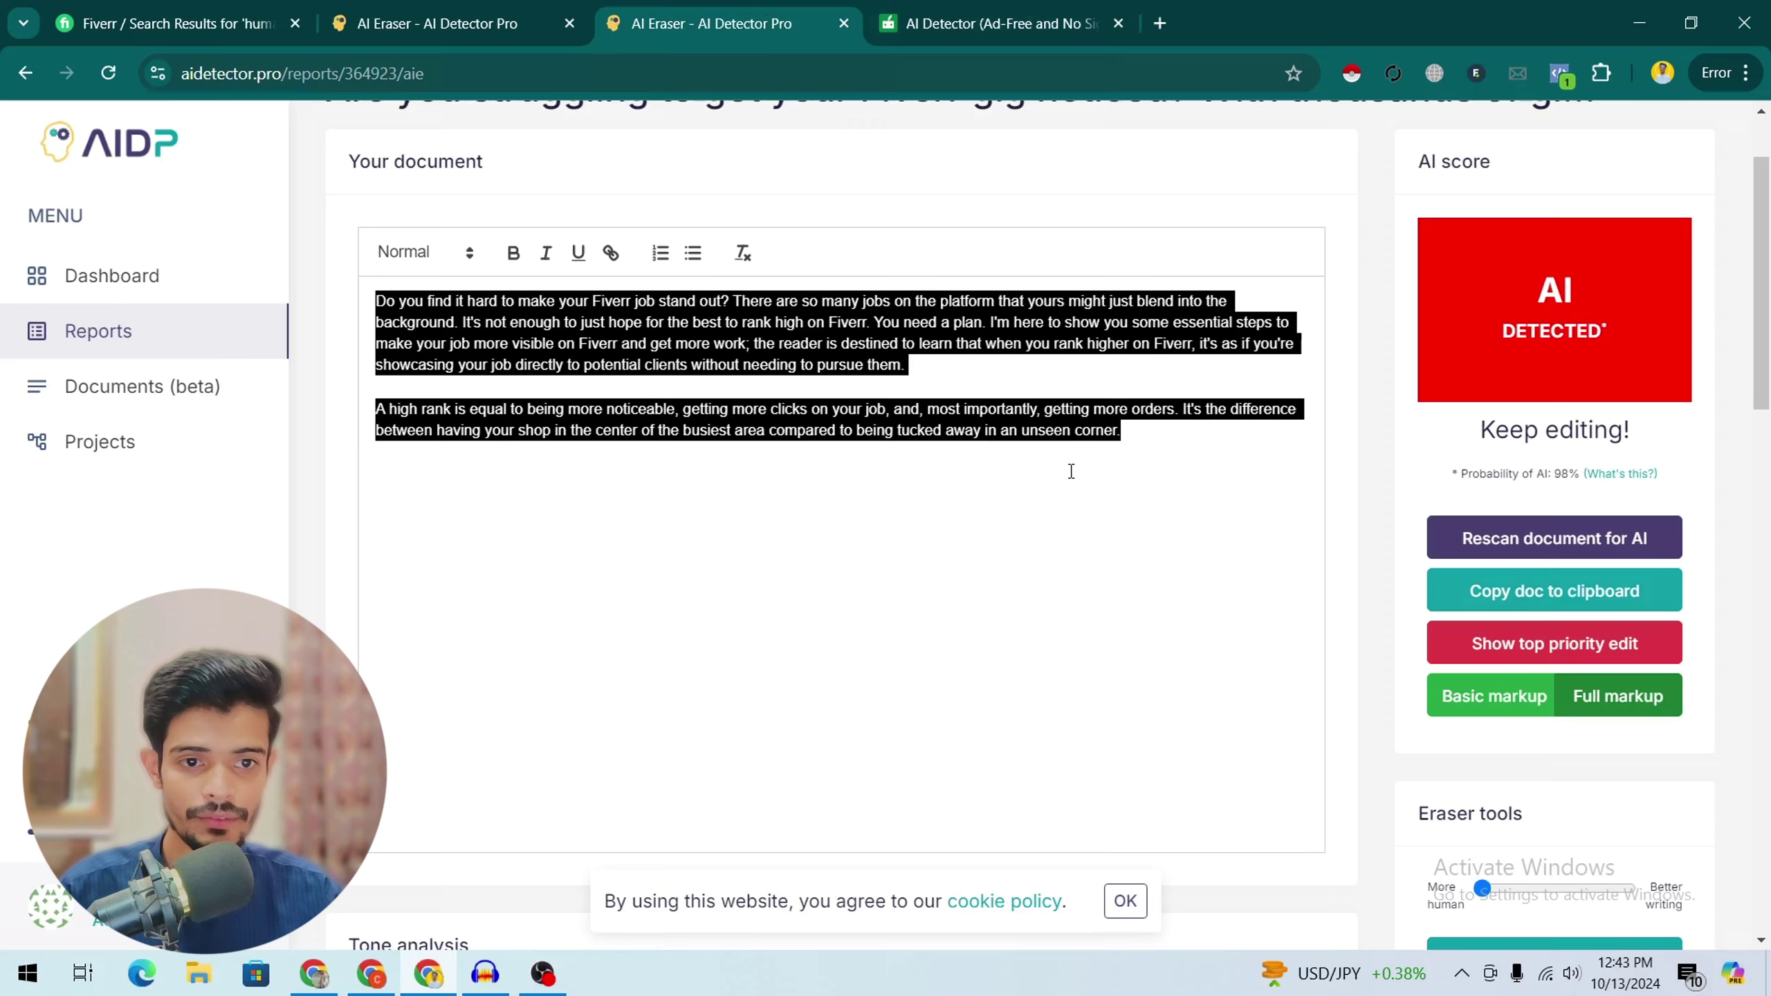
# Copy the humanized passage from AI Eraser and analyze it in QuillBot's AI Detector.
pyautogui.moveTo(373, 299); pyautogui.dragTo(1252, 434)
pyautogui.hotkey('ctrl', 'c')
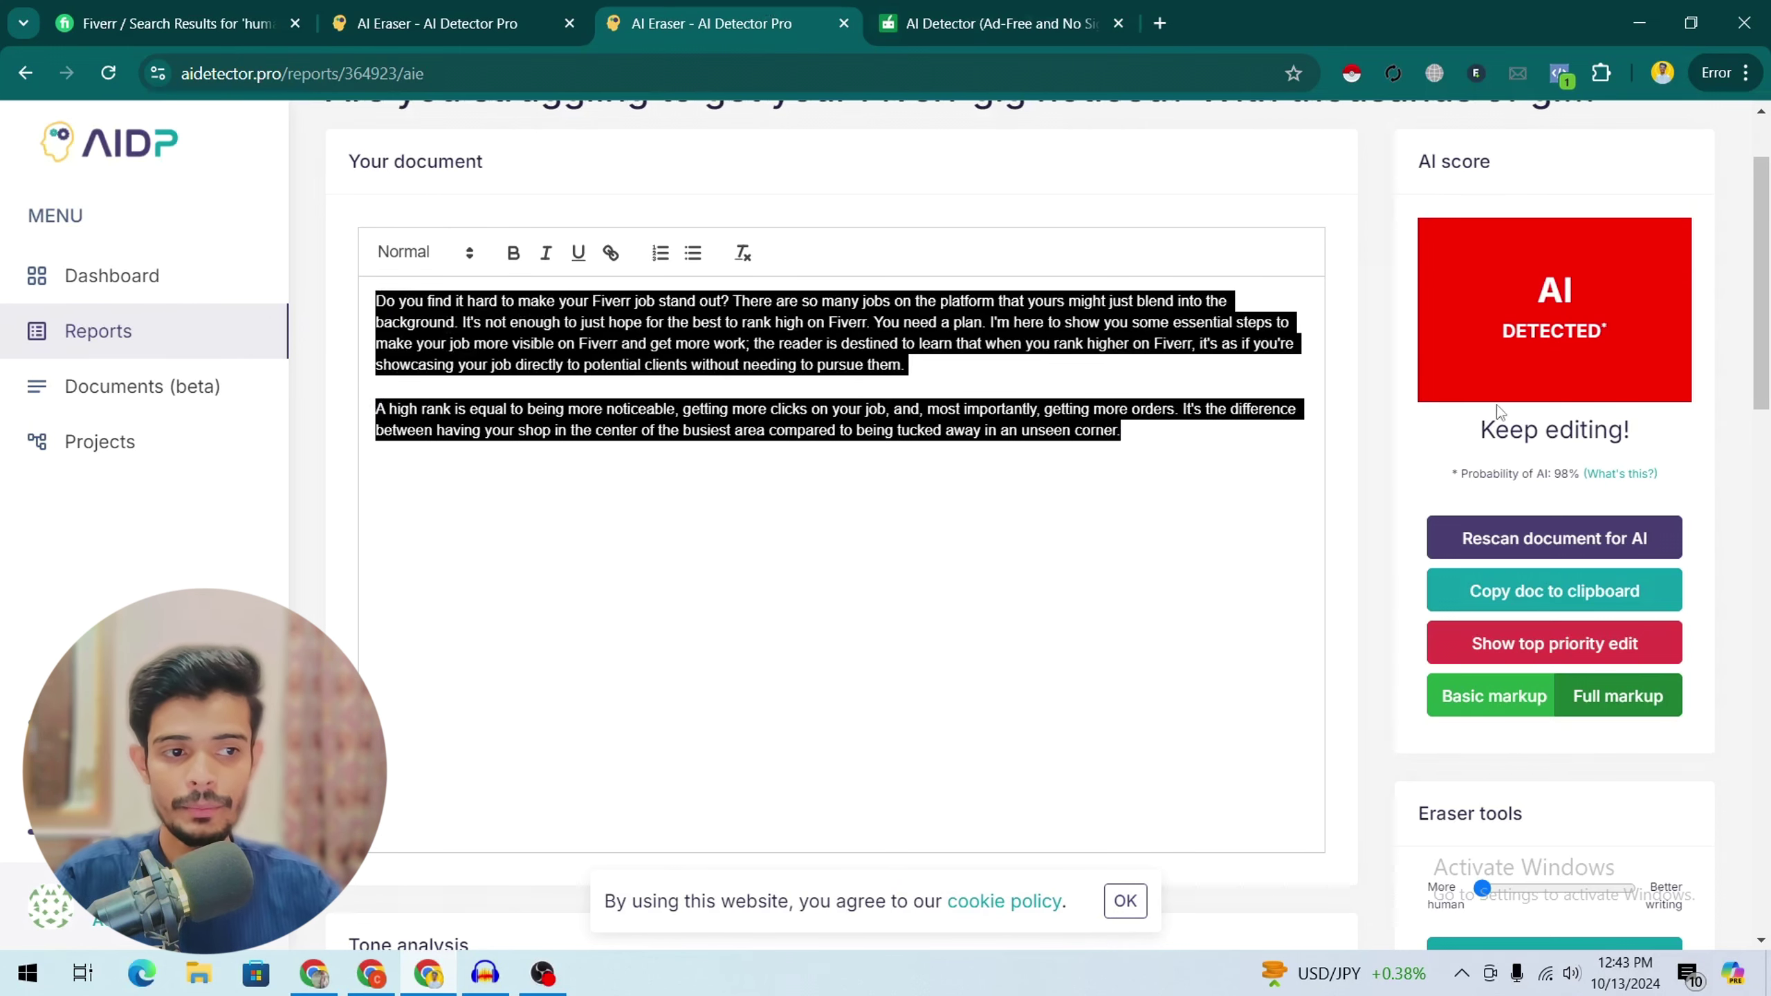
pyautogui.click(1054, 14)
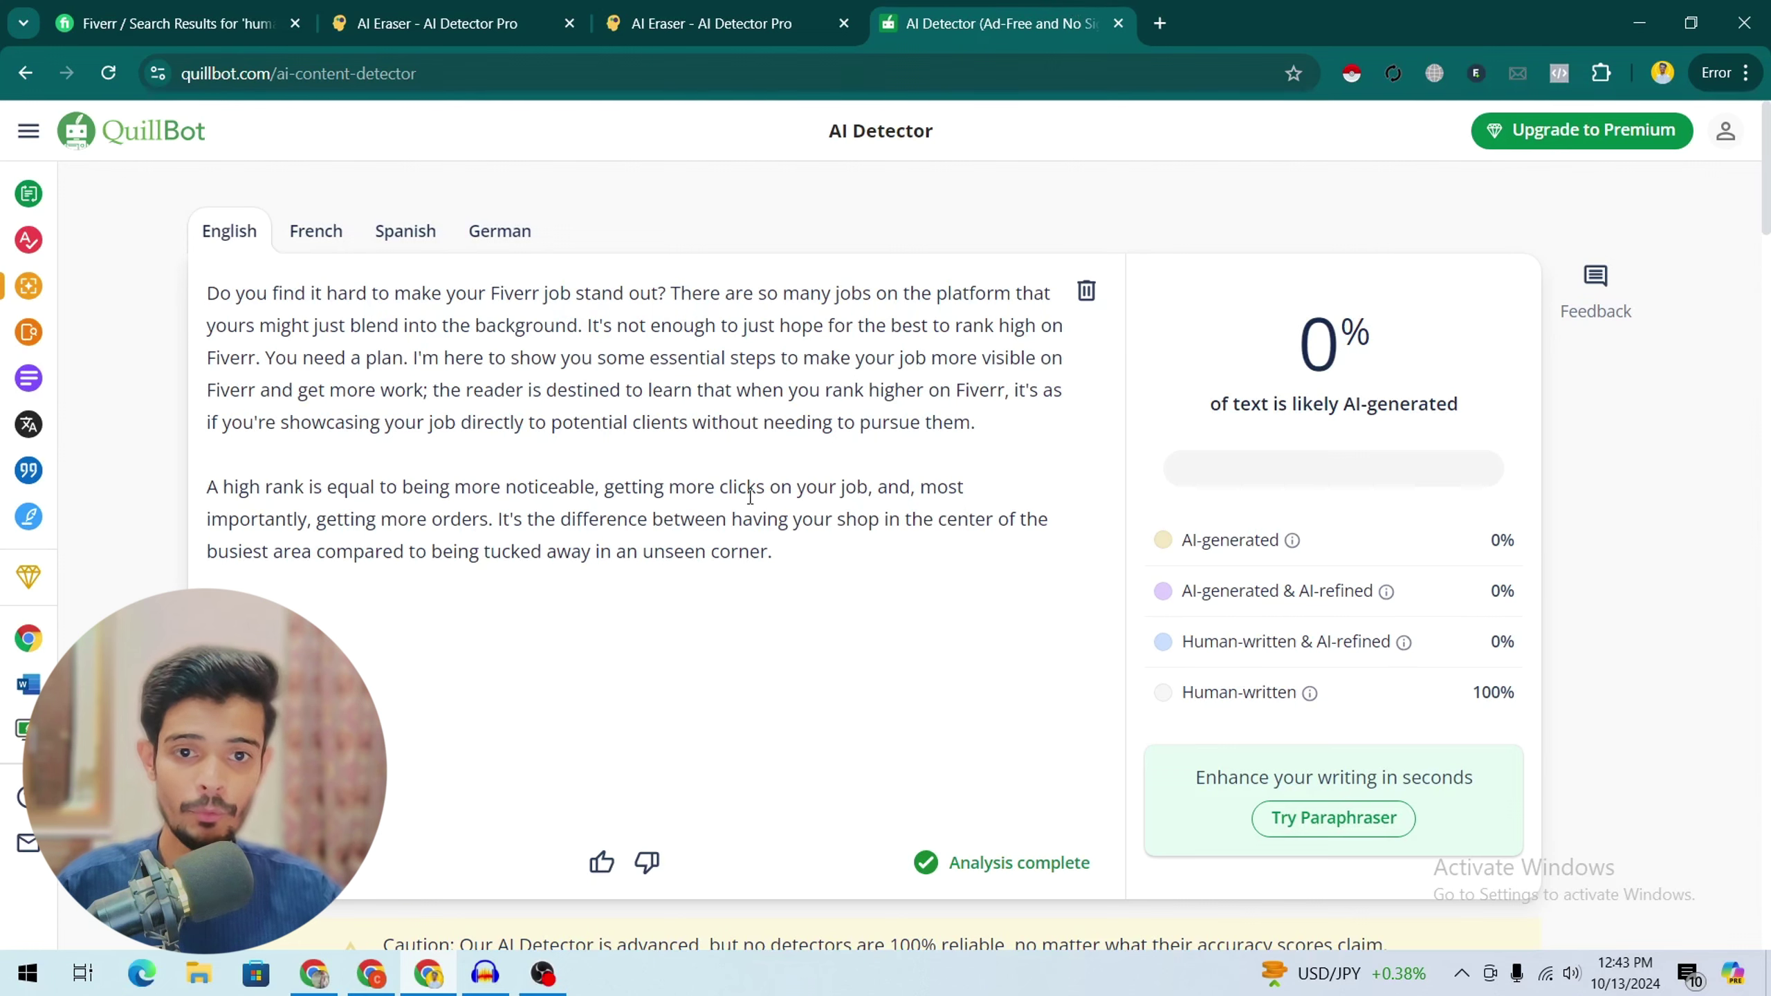
pyautogui.hotkey('ctrl', 'a')
pyautogui.hotkey('ctrl', 'v')
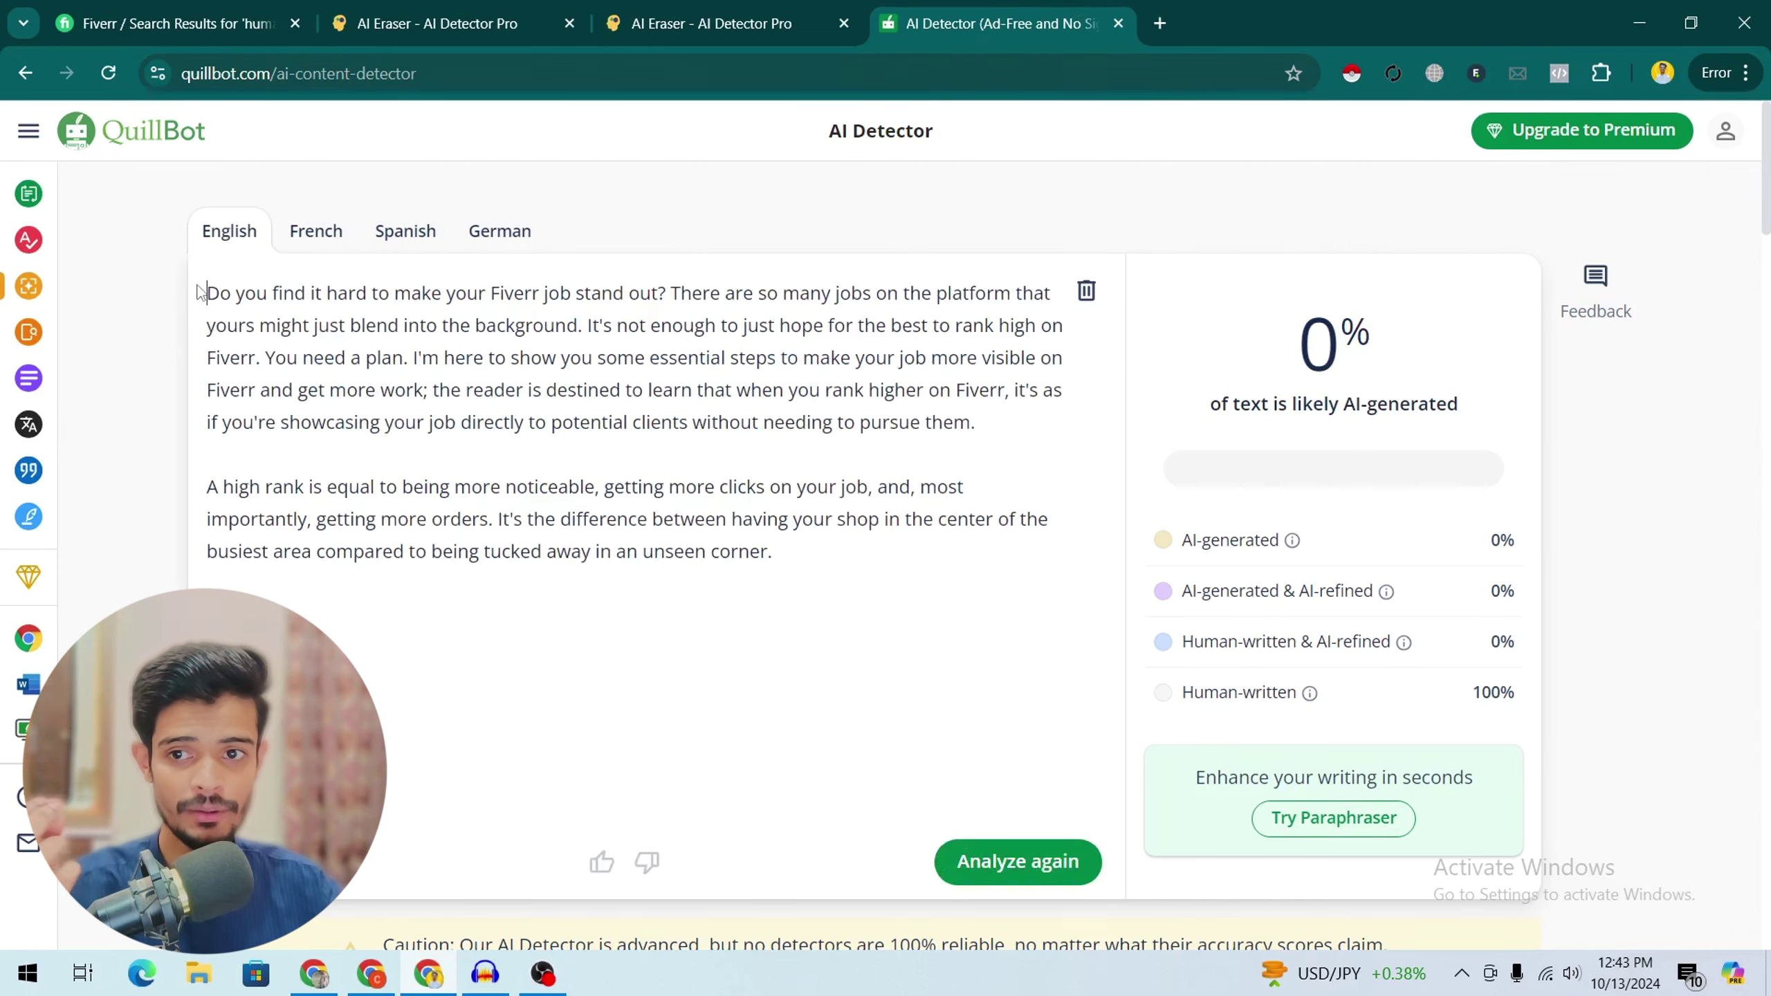
pyautogui.hotkey('ctrl', 'a')
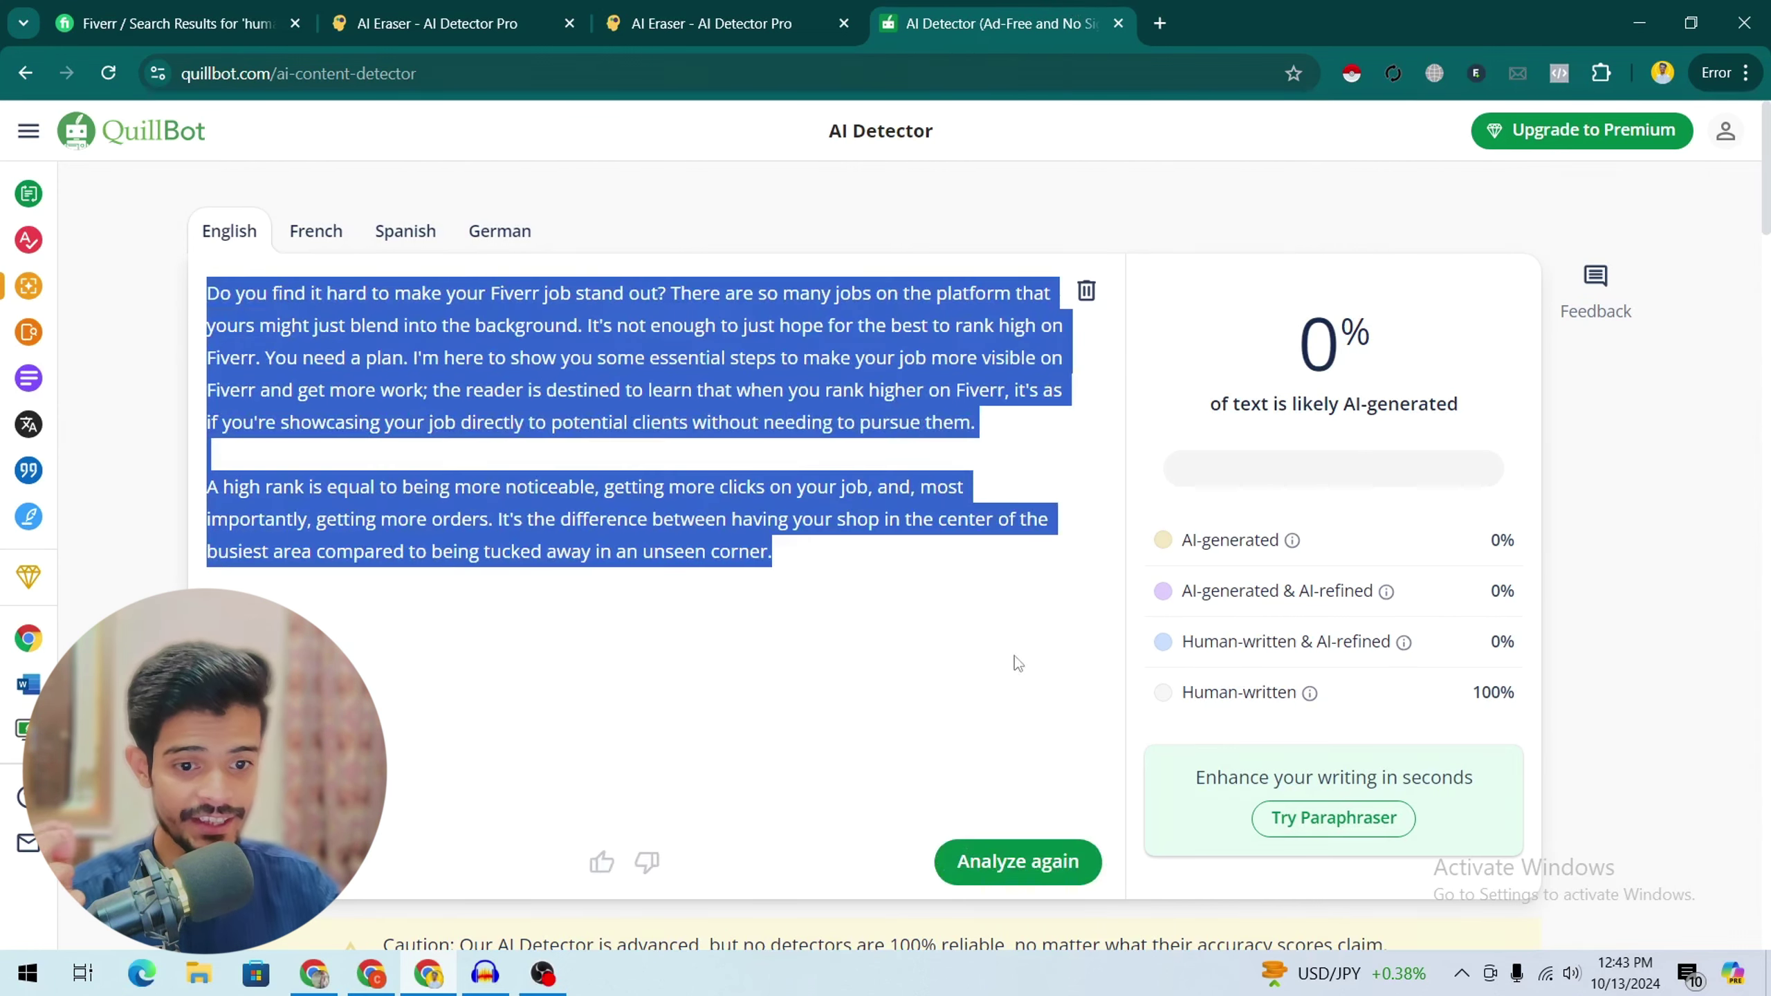
pyautogui.click(1004, 863)
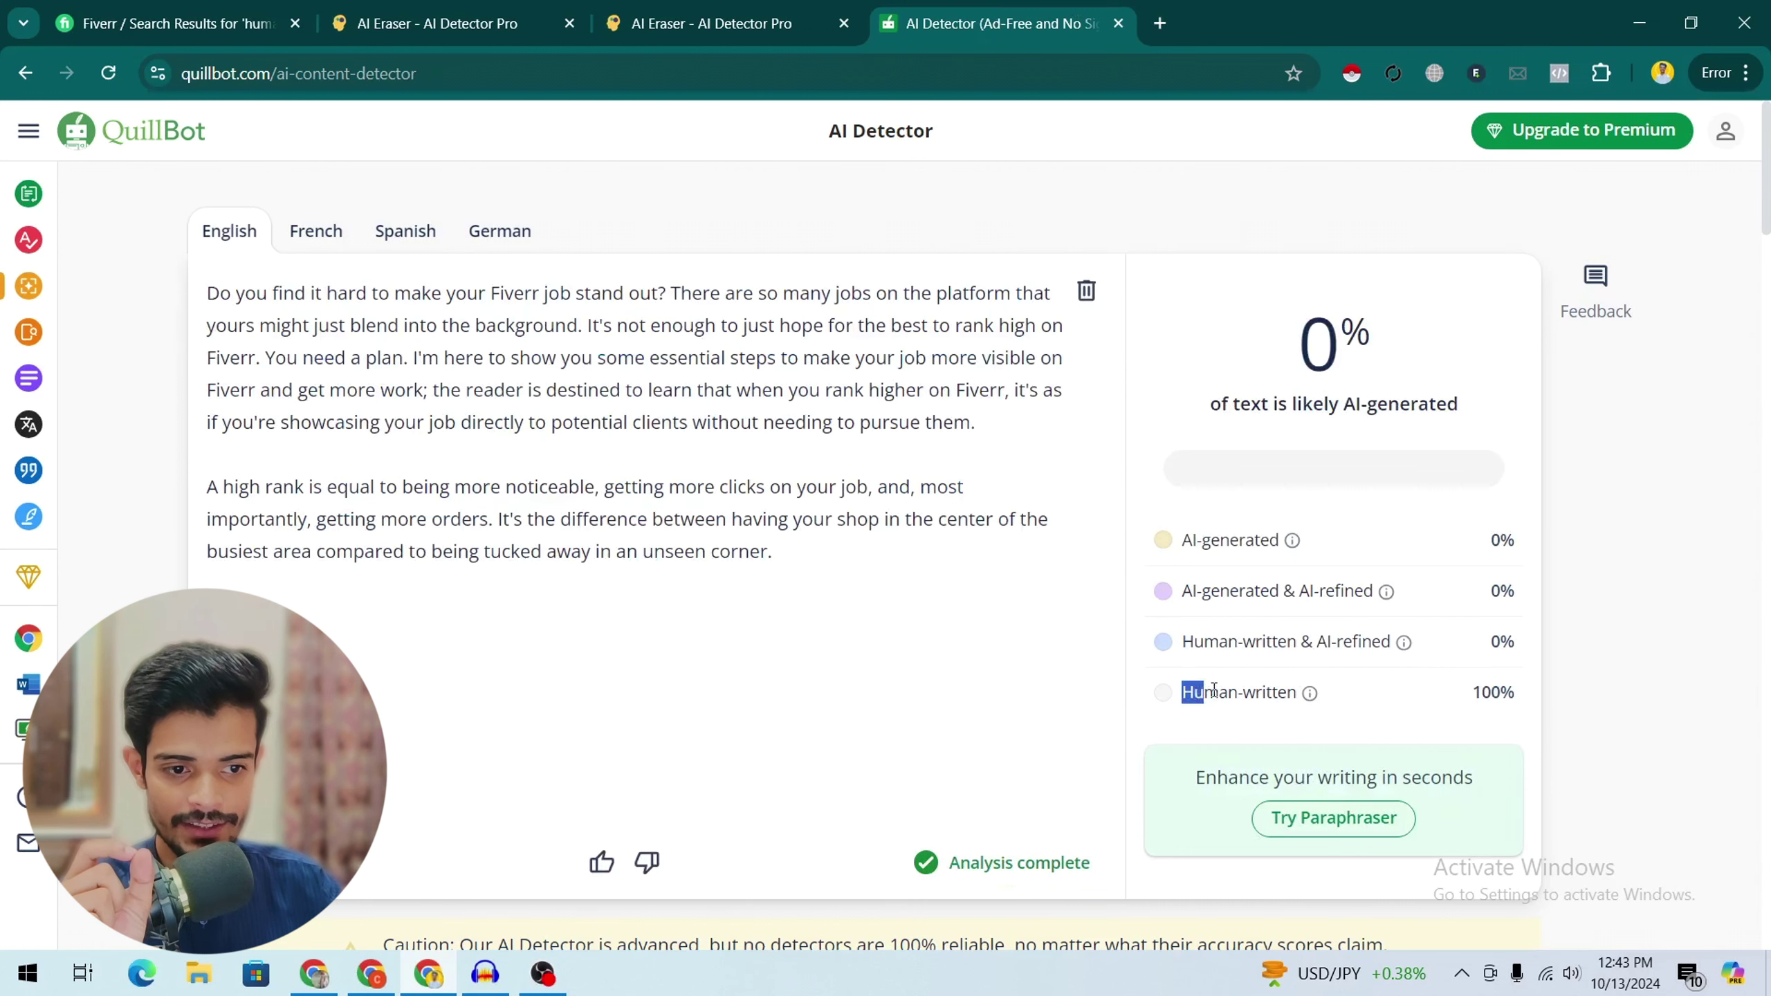
# Highlight QuillBot's human-written result and part of the analyzed passage.
pyautogui.moveTo(1214, 689); pyautogui.dragTo(1297, 690)
pyautogui.moveTo(1468, 691); pyautogui.dragTo(1524, 689)
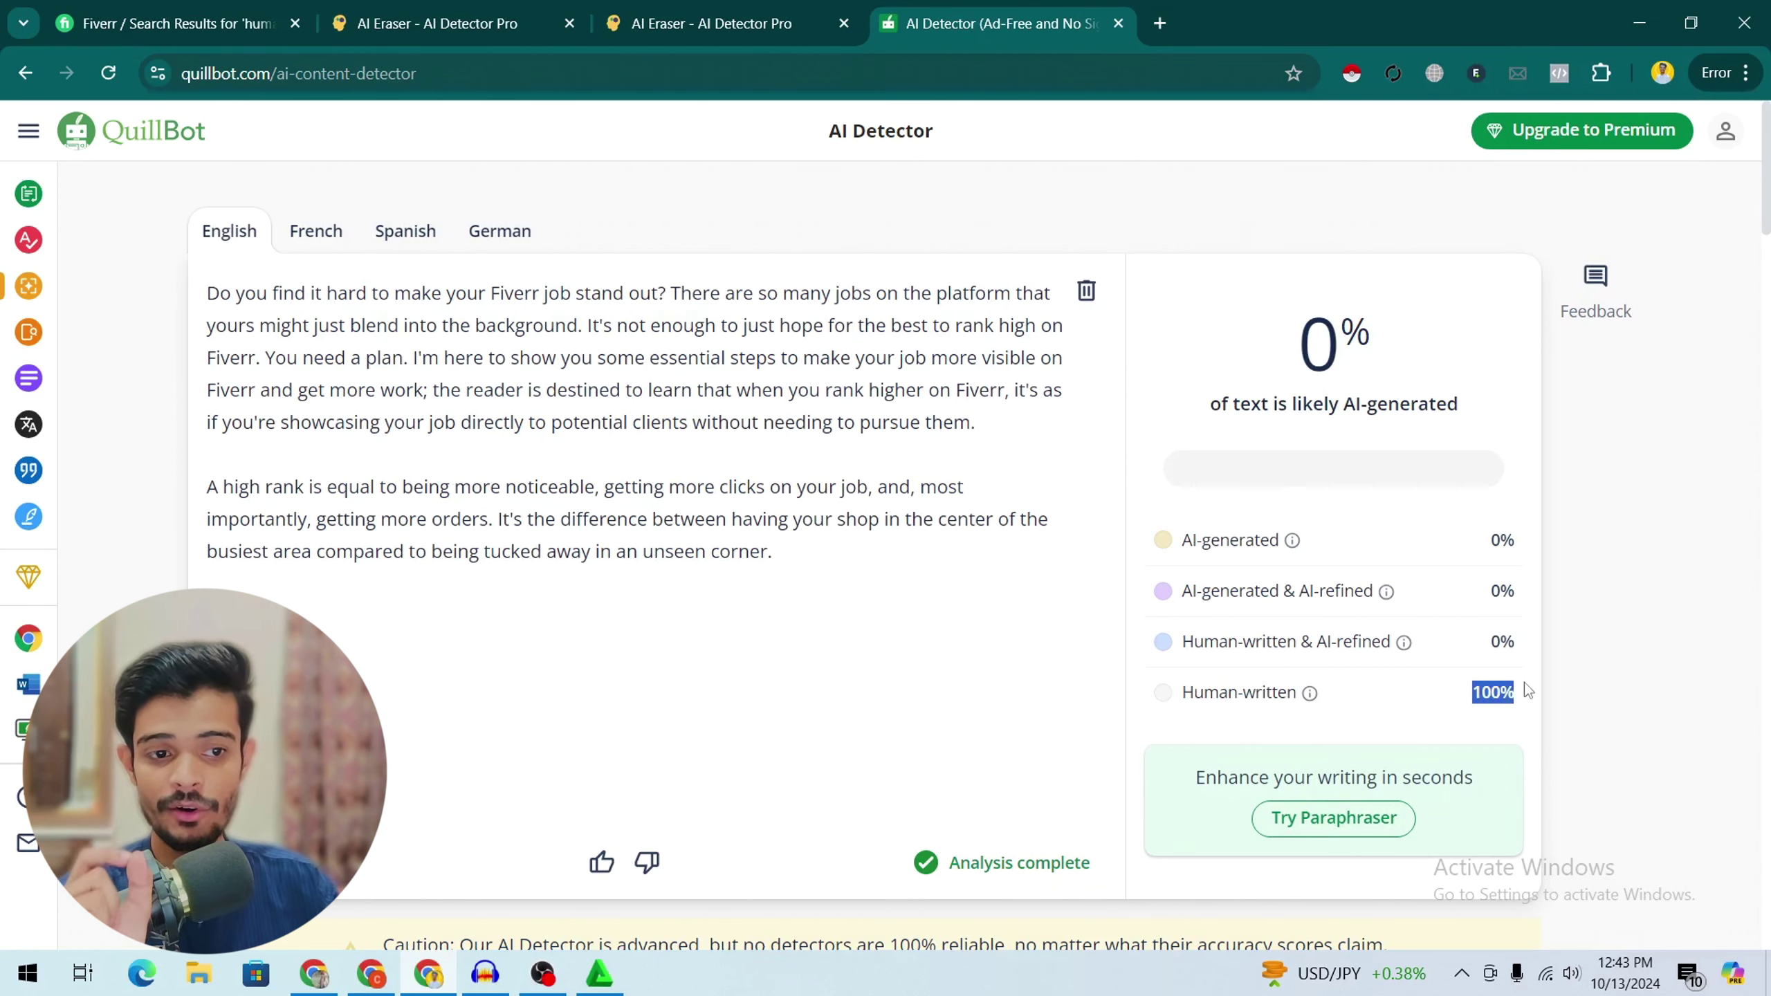
pyautogui.moveTo(302, 327); pyautogui.dragTo(836, 338)
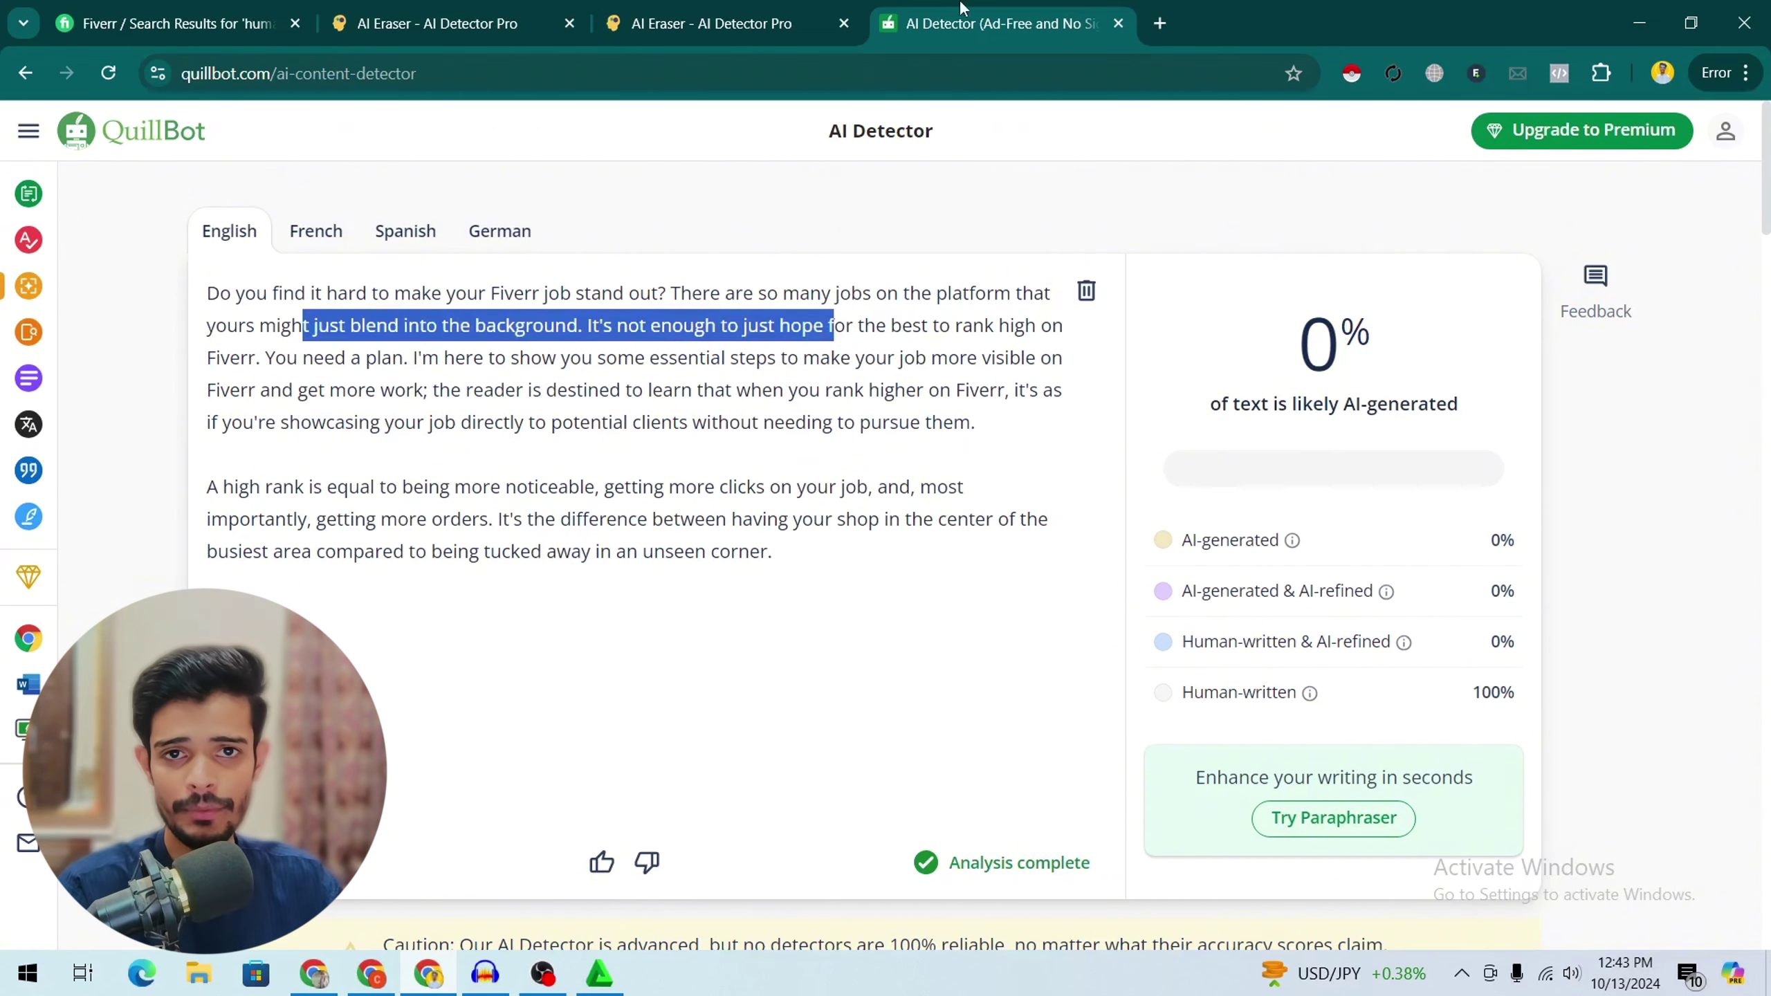
# Switch back to AI Detector Pro and analyze the humanized passage in a new report with the language set to English.
pyautogui.click(446, 23)
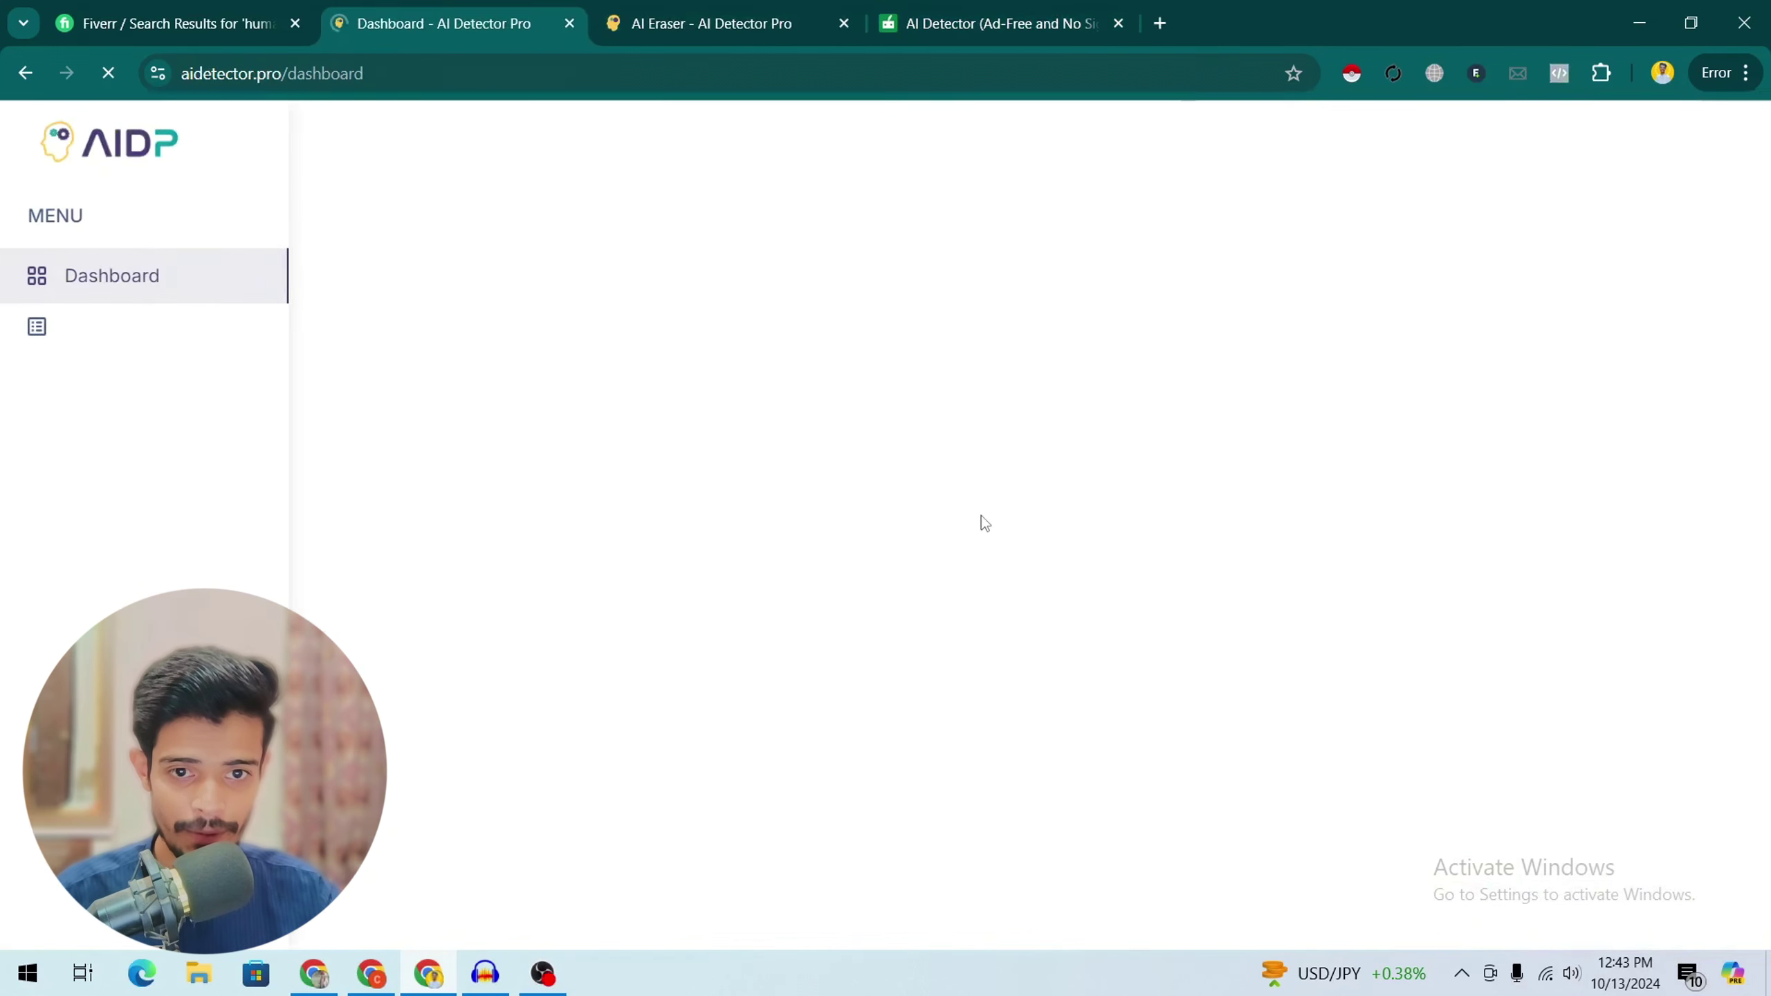
pyautogui.click(627, 415)
pyautogui.click(694, 331)
pyautogui.hotkey('ctrl', 'v')
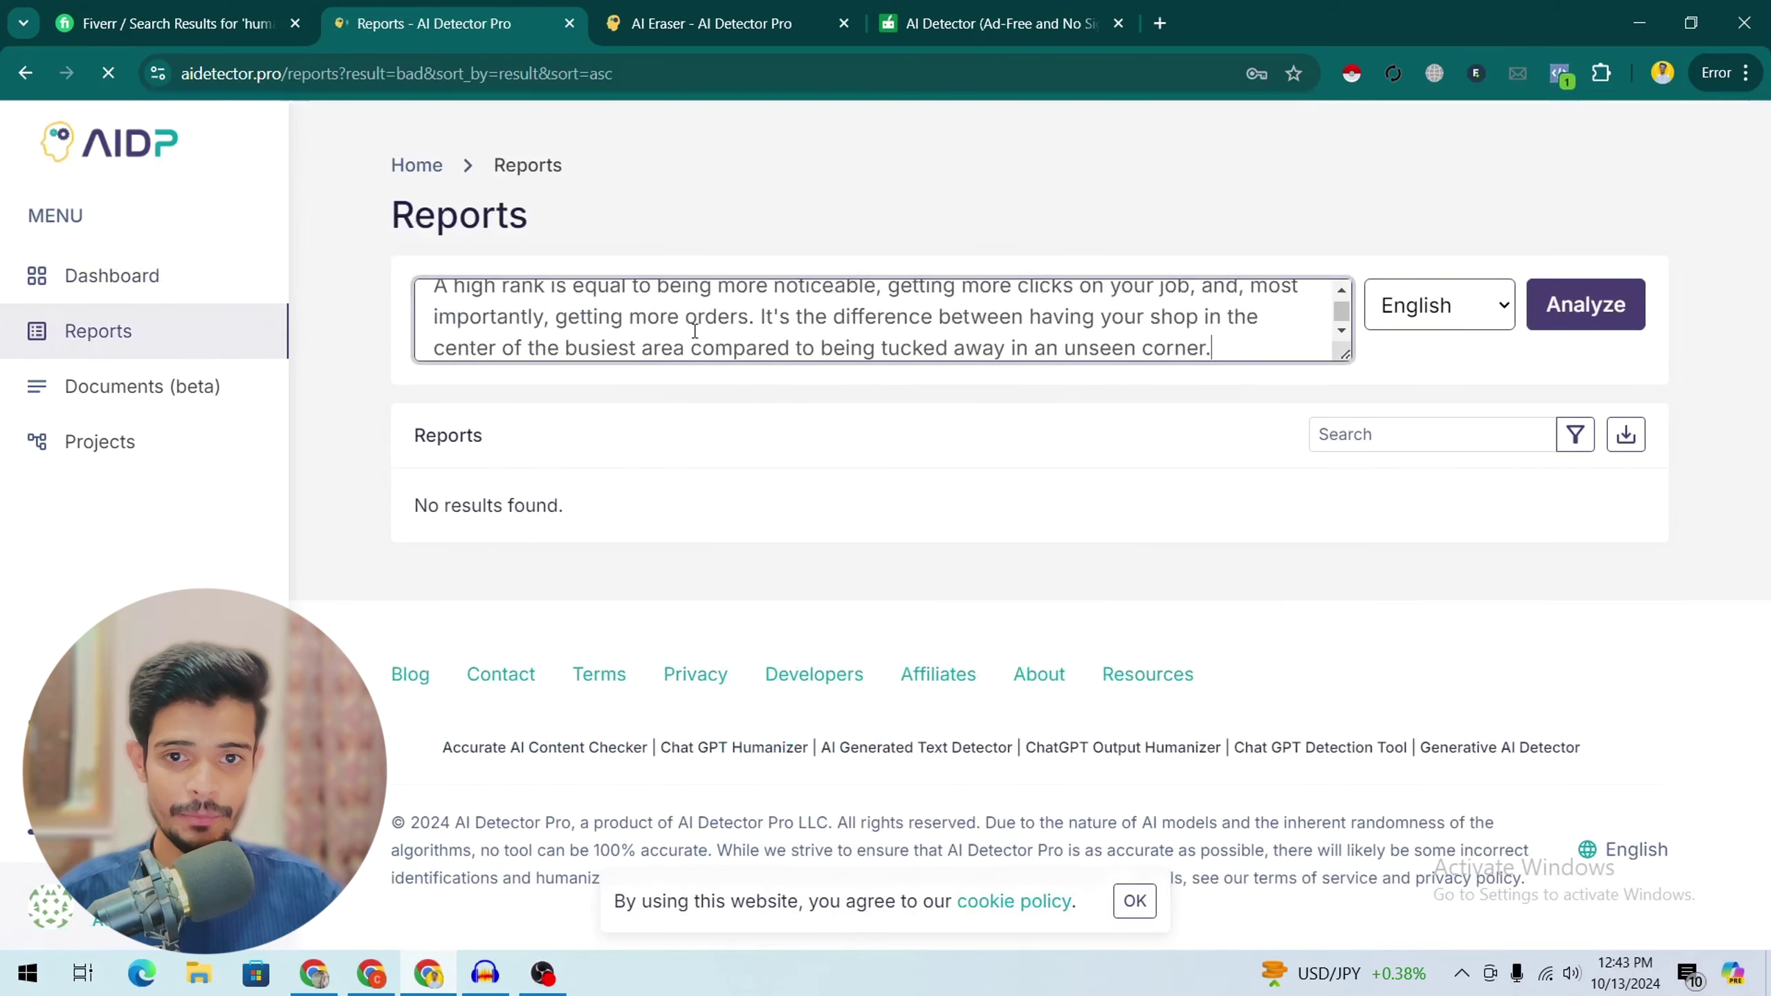
pyautogui.click(1603, 314)
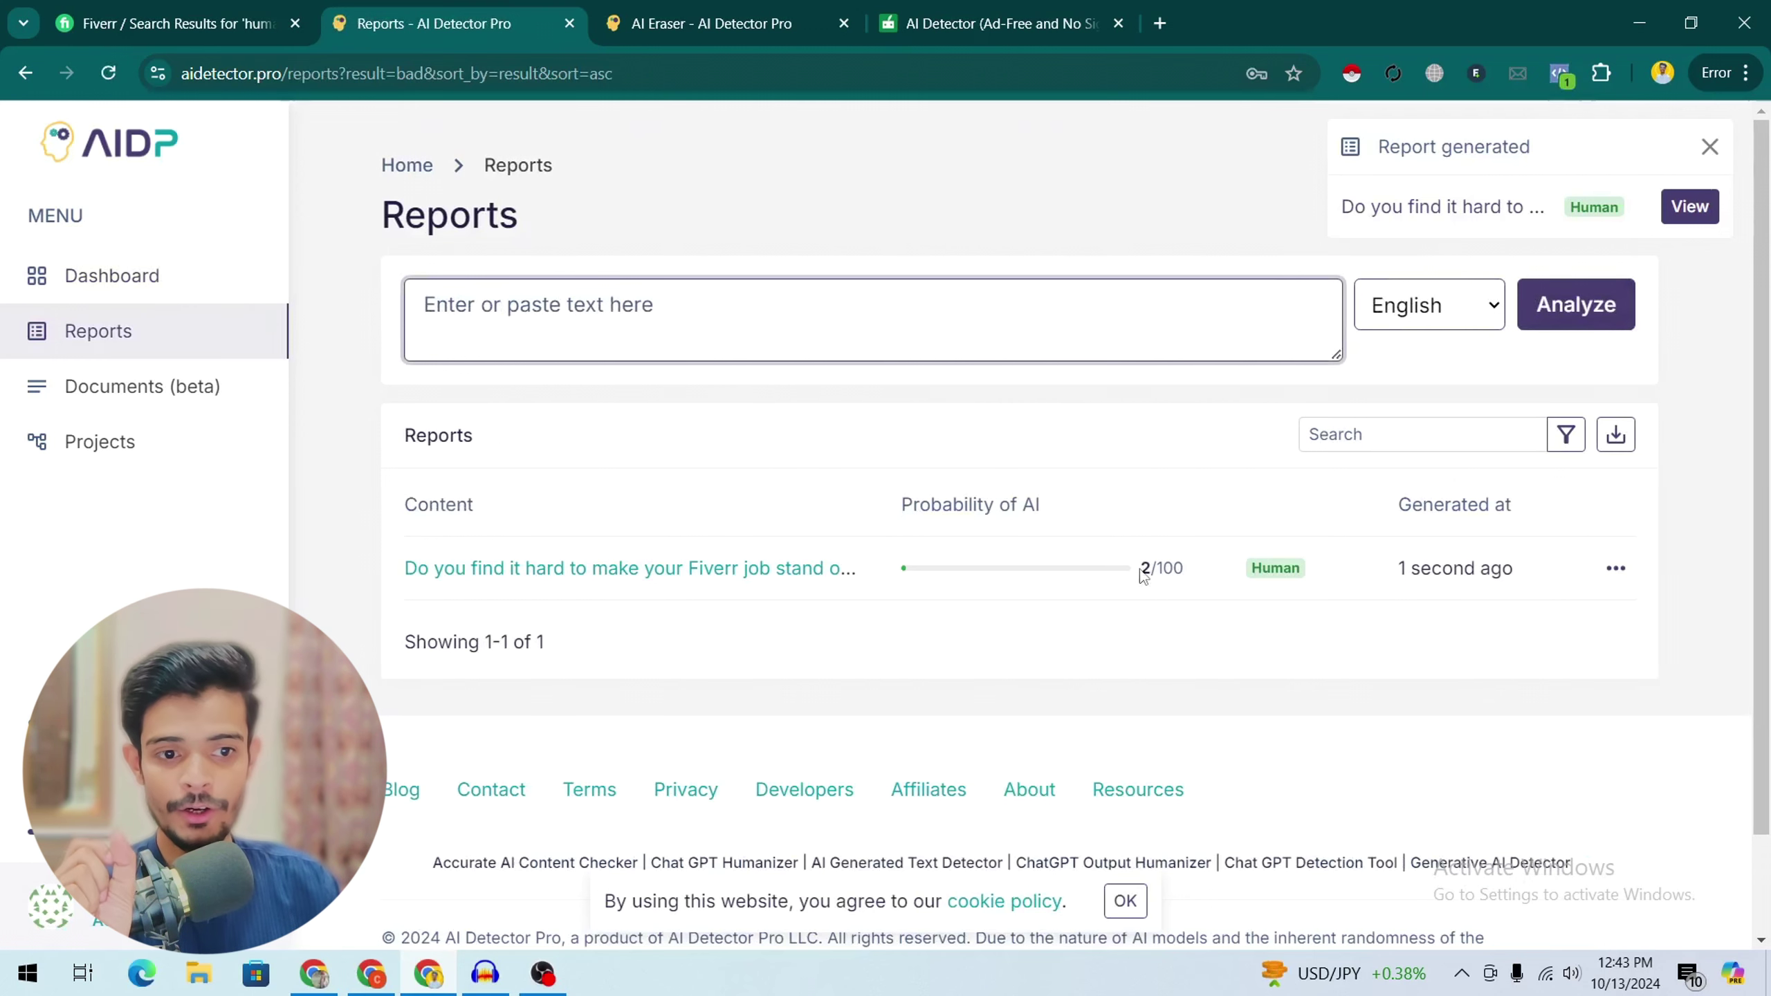
# Highlight the humanized passage's AI probability and open the human-written reports from the dashboard overview.
pyautogui.moveTo(1141, 568); pyautogui.dragTo(1174, 570)
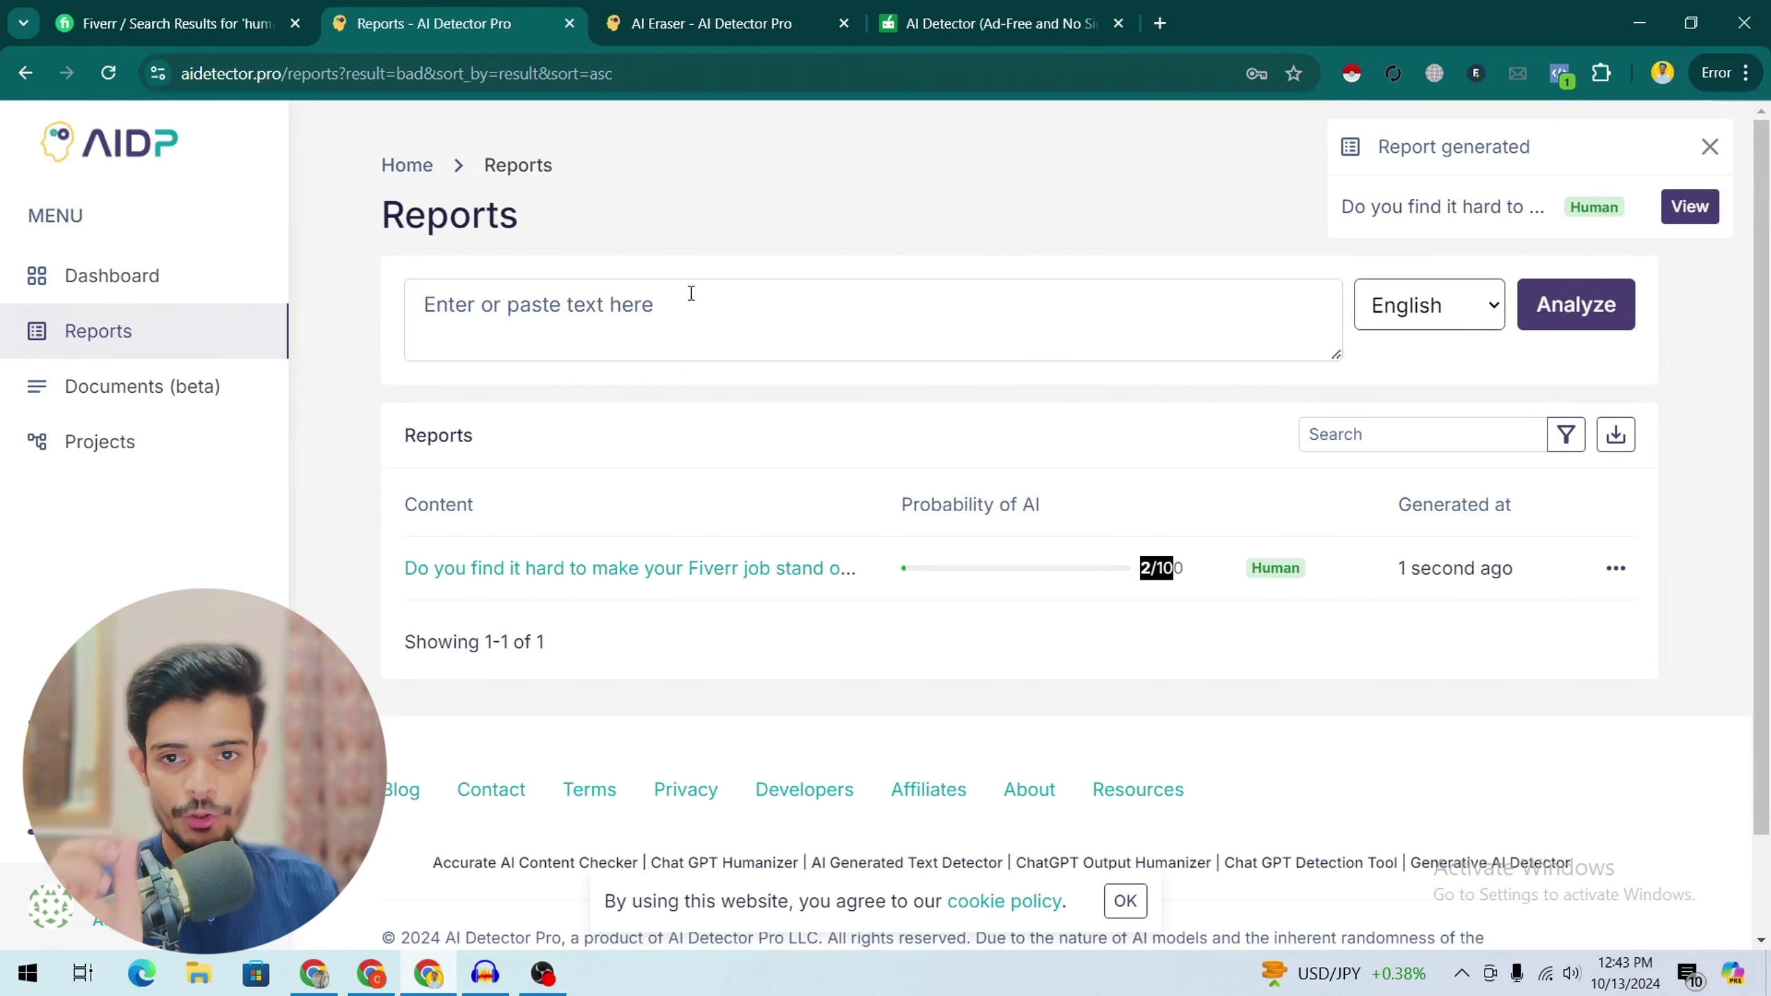
pyautogui.click(84, 276)
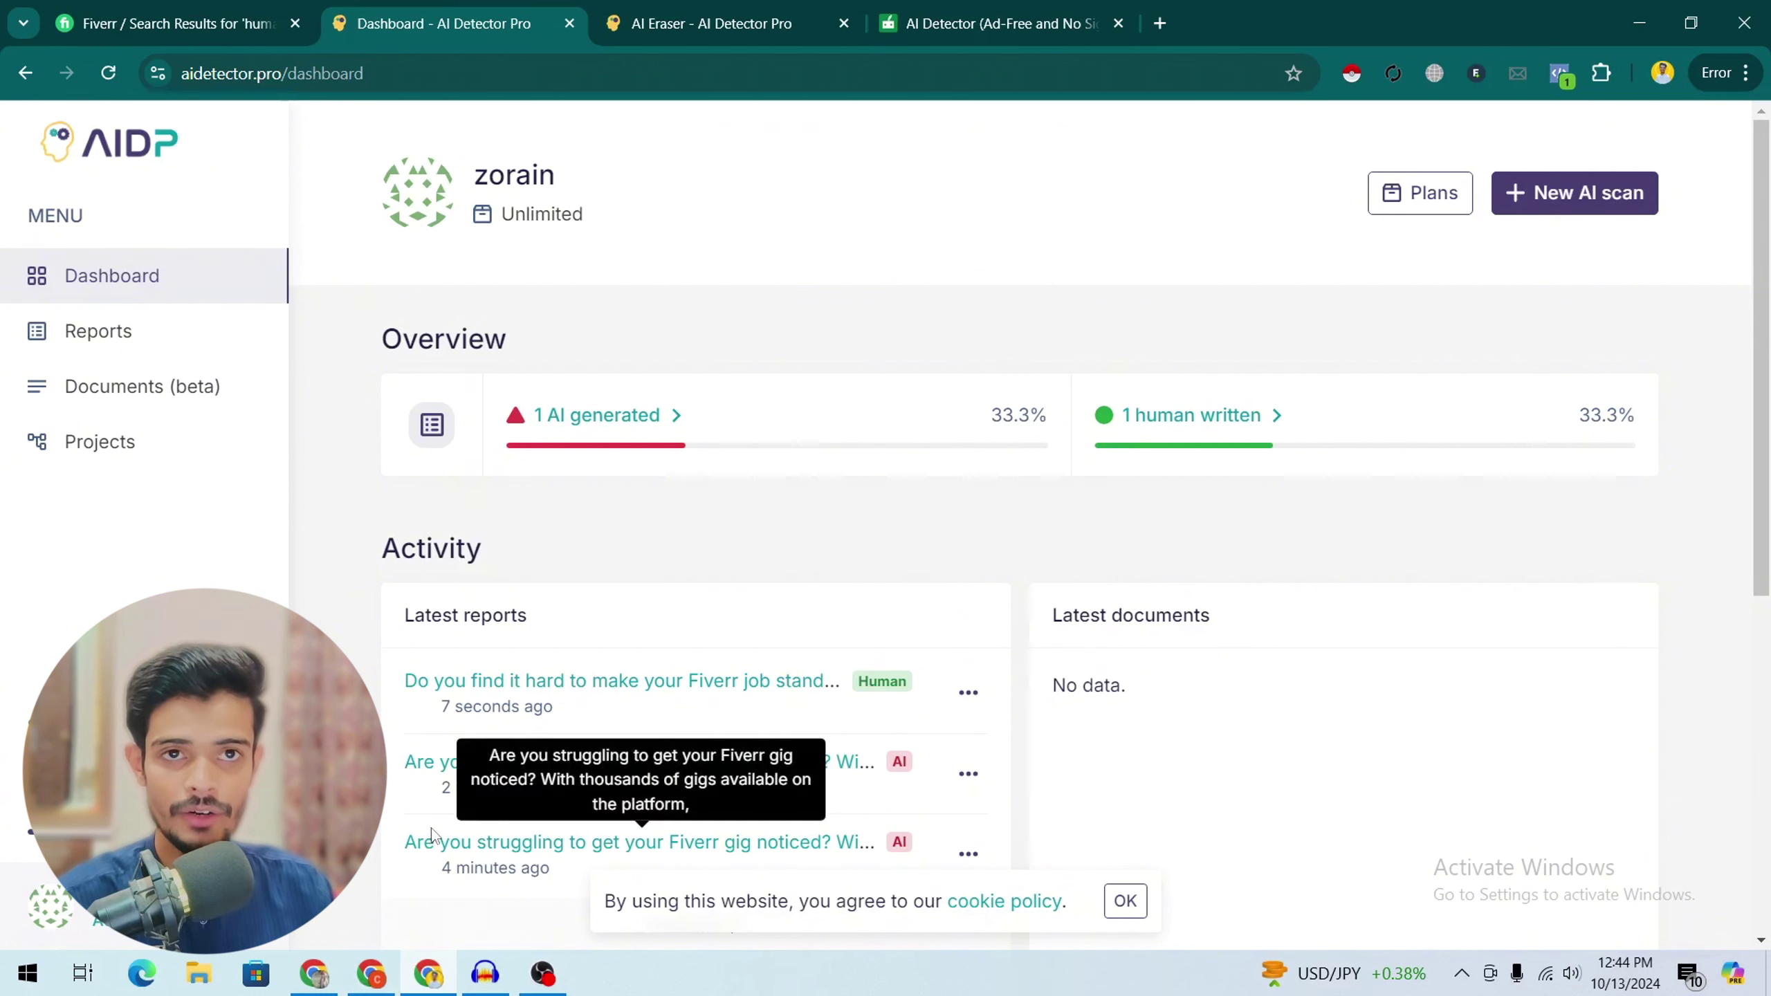
pyautogui.click(1248, 417)
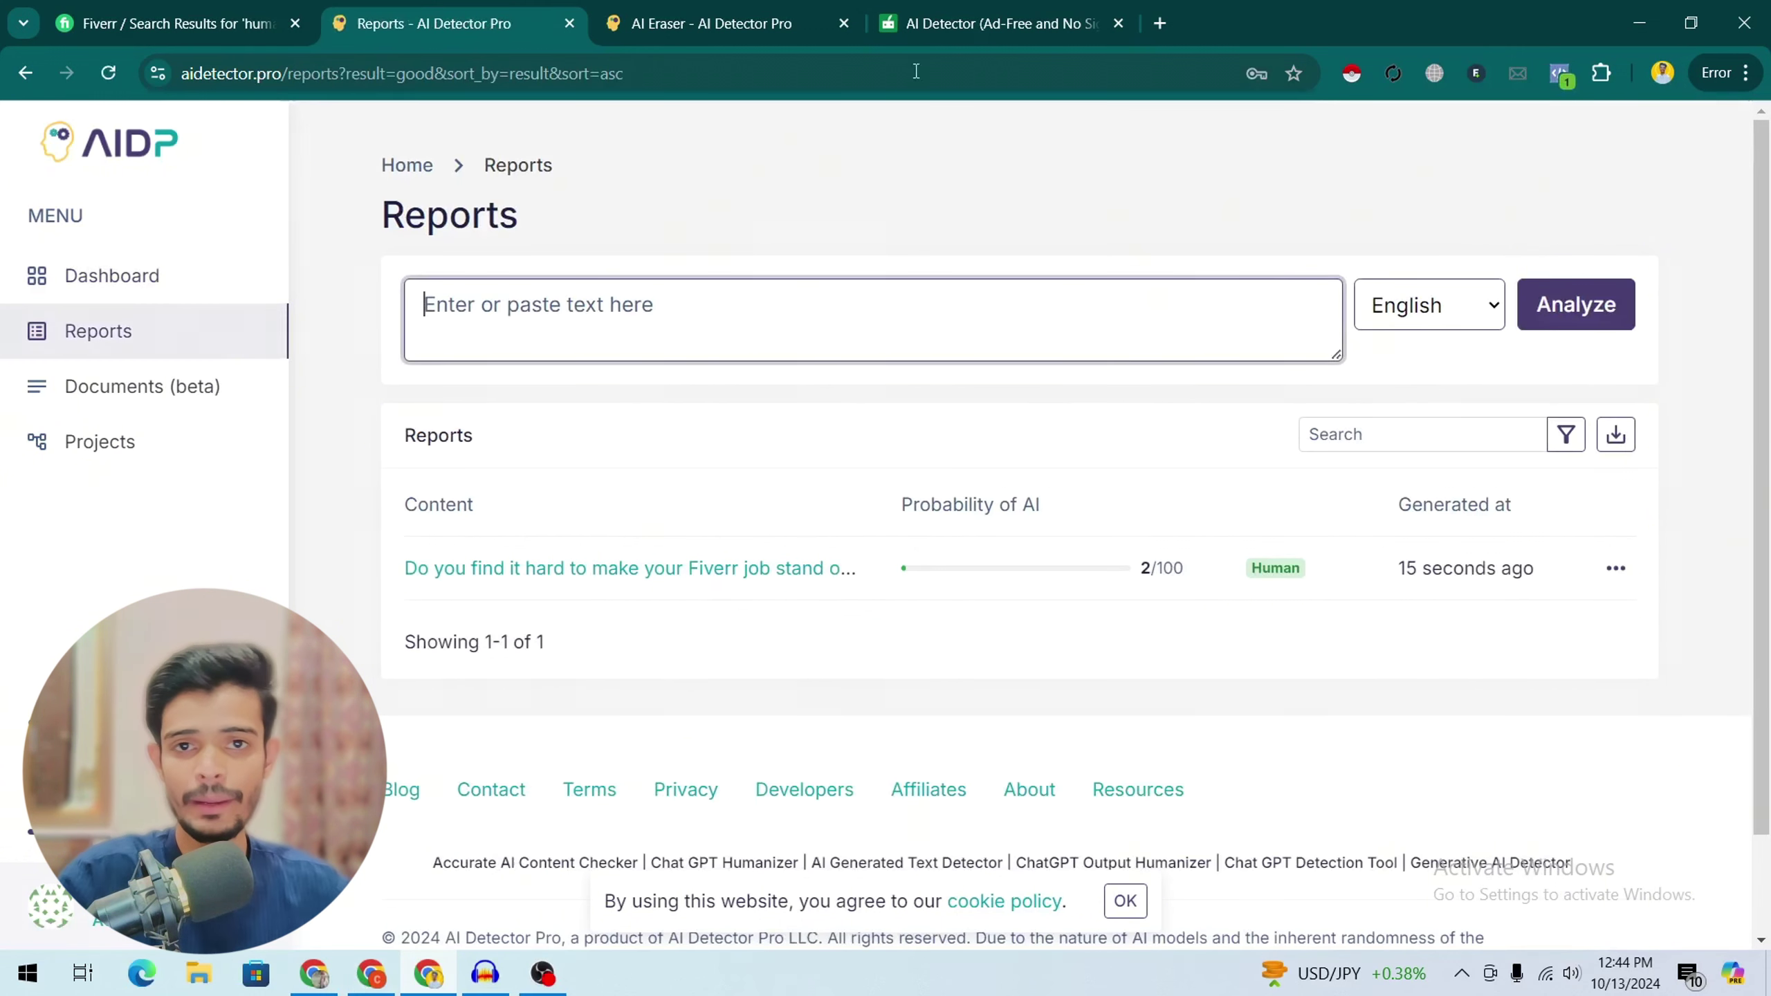
pyautogui.click(760, 10)
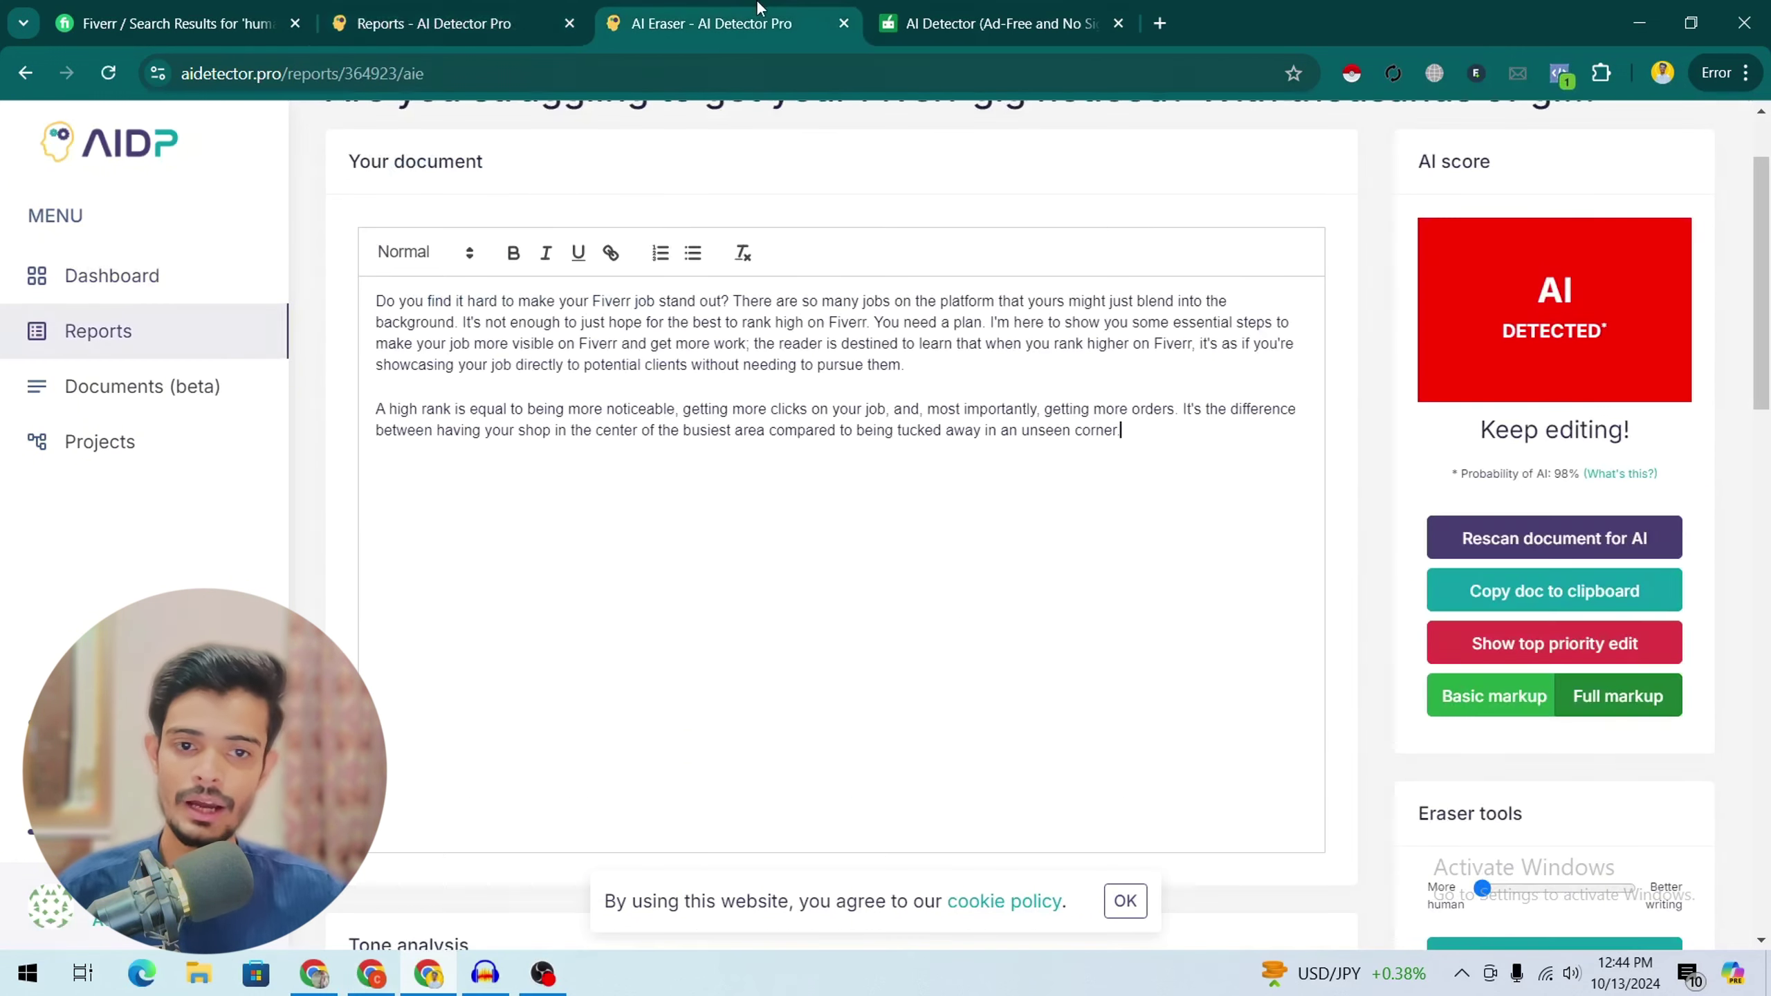
pyautogui.click(457, 7)
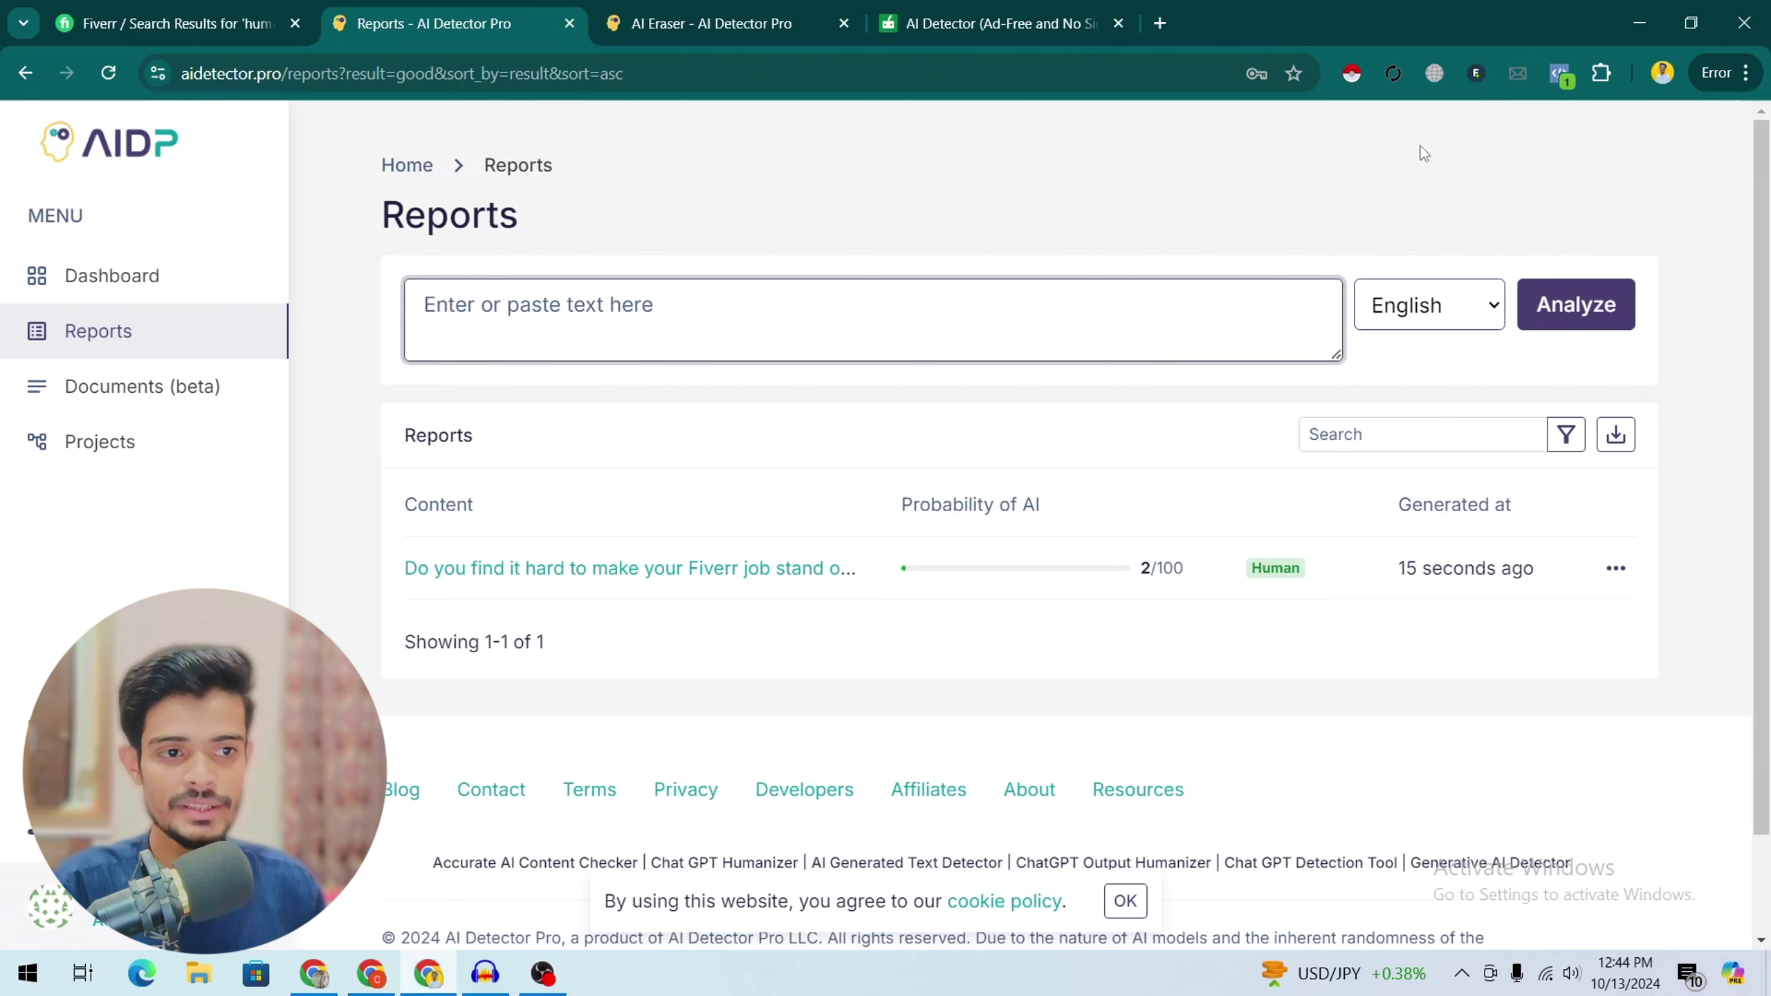
pyautogui.click(599, 312)
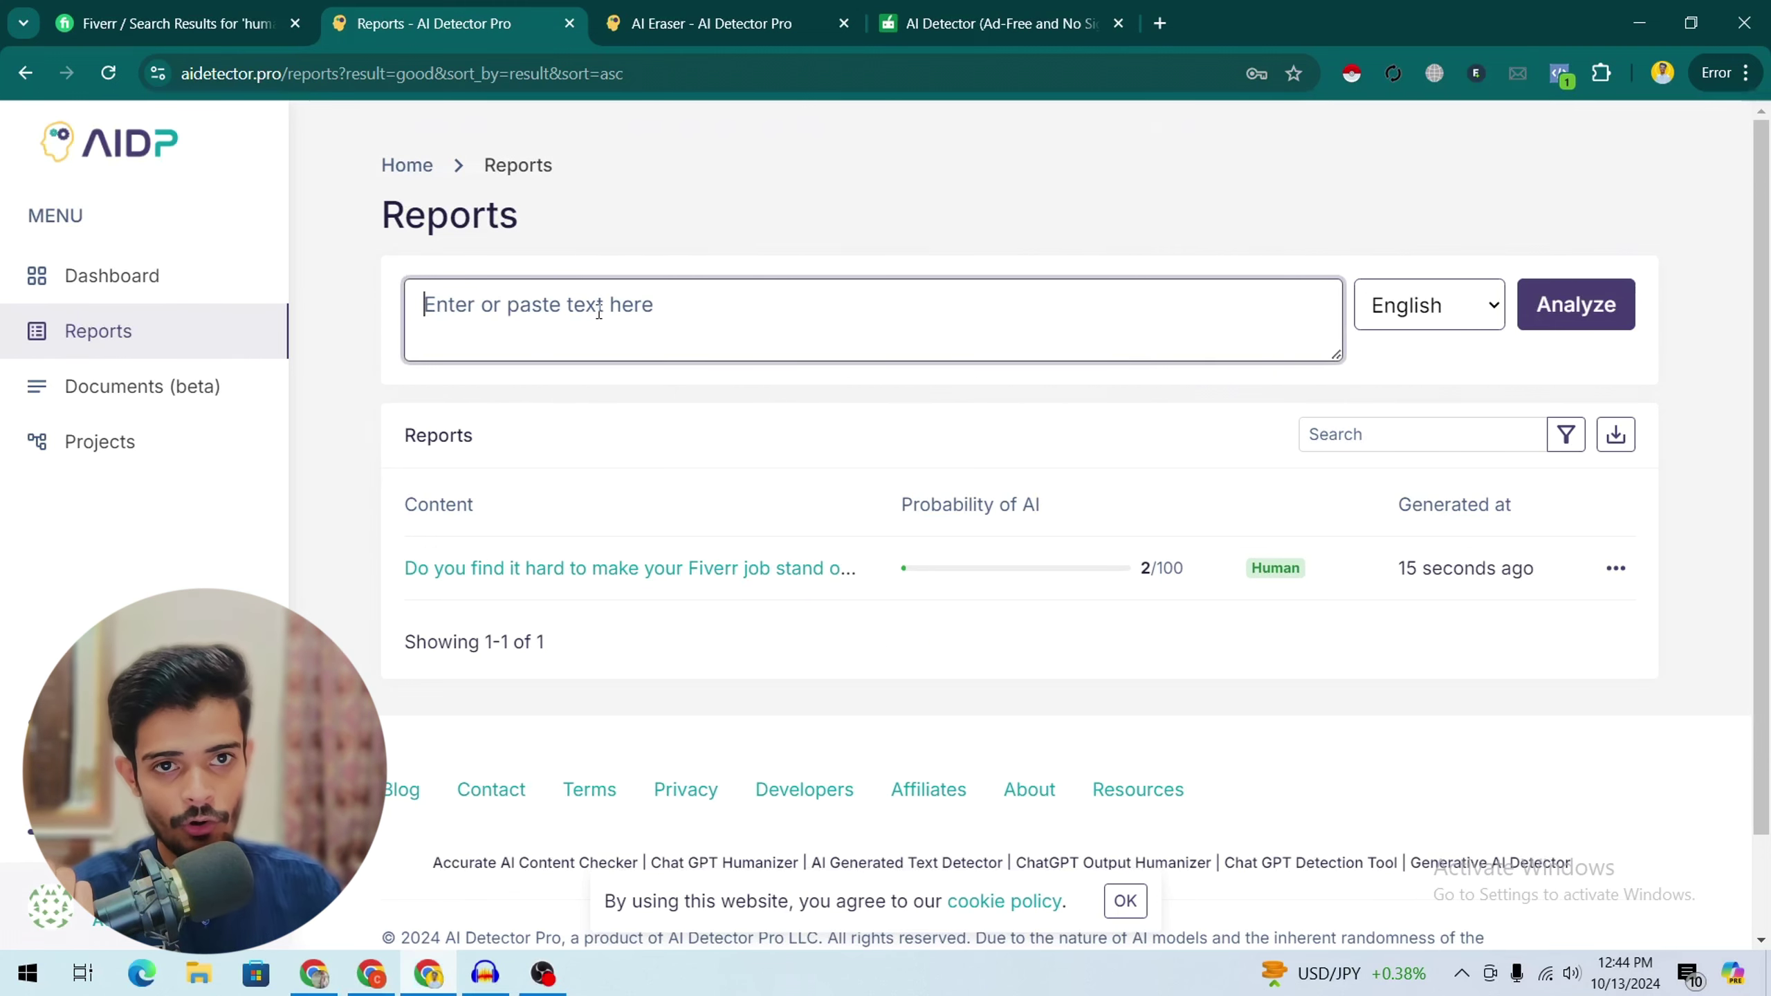
# Switch to the Fiverr search results for "humanize ai content" and highlight the search query and the number of results.
pyautogui.click(230, 9)
pyautogui.moveTo(1762, 300); pyautogui.dragTo(1764, 143)
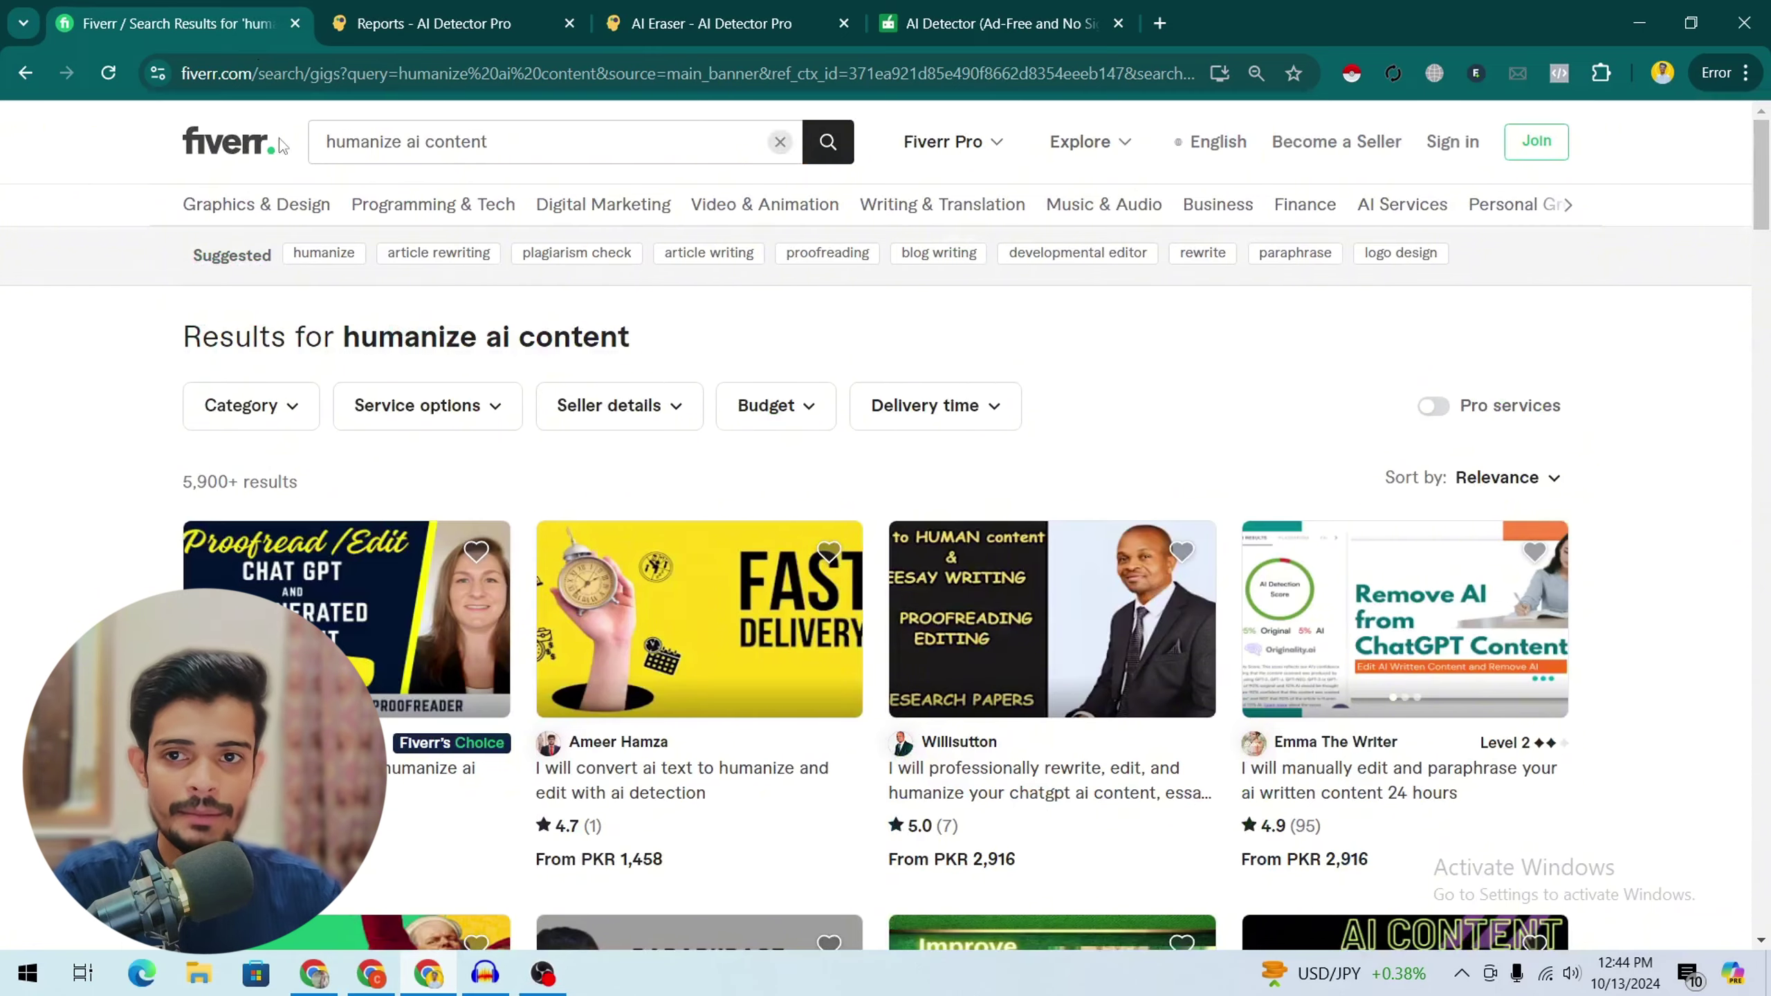
pyautogui.moveTo(322, 142); pyautogui.dragTo(495, 143)
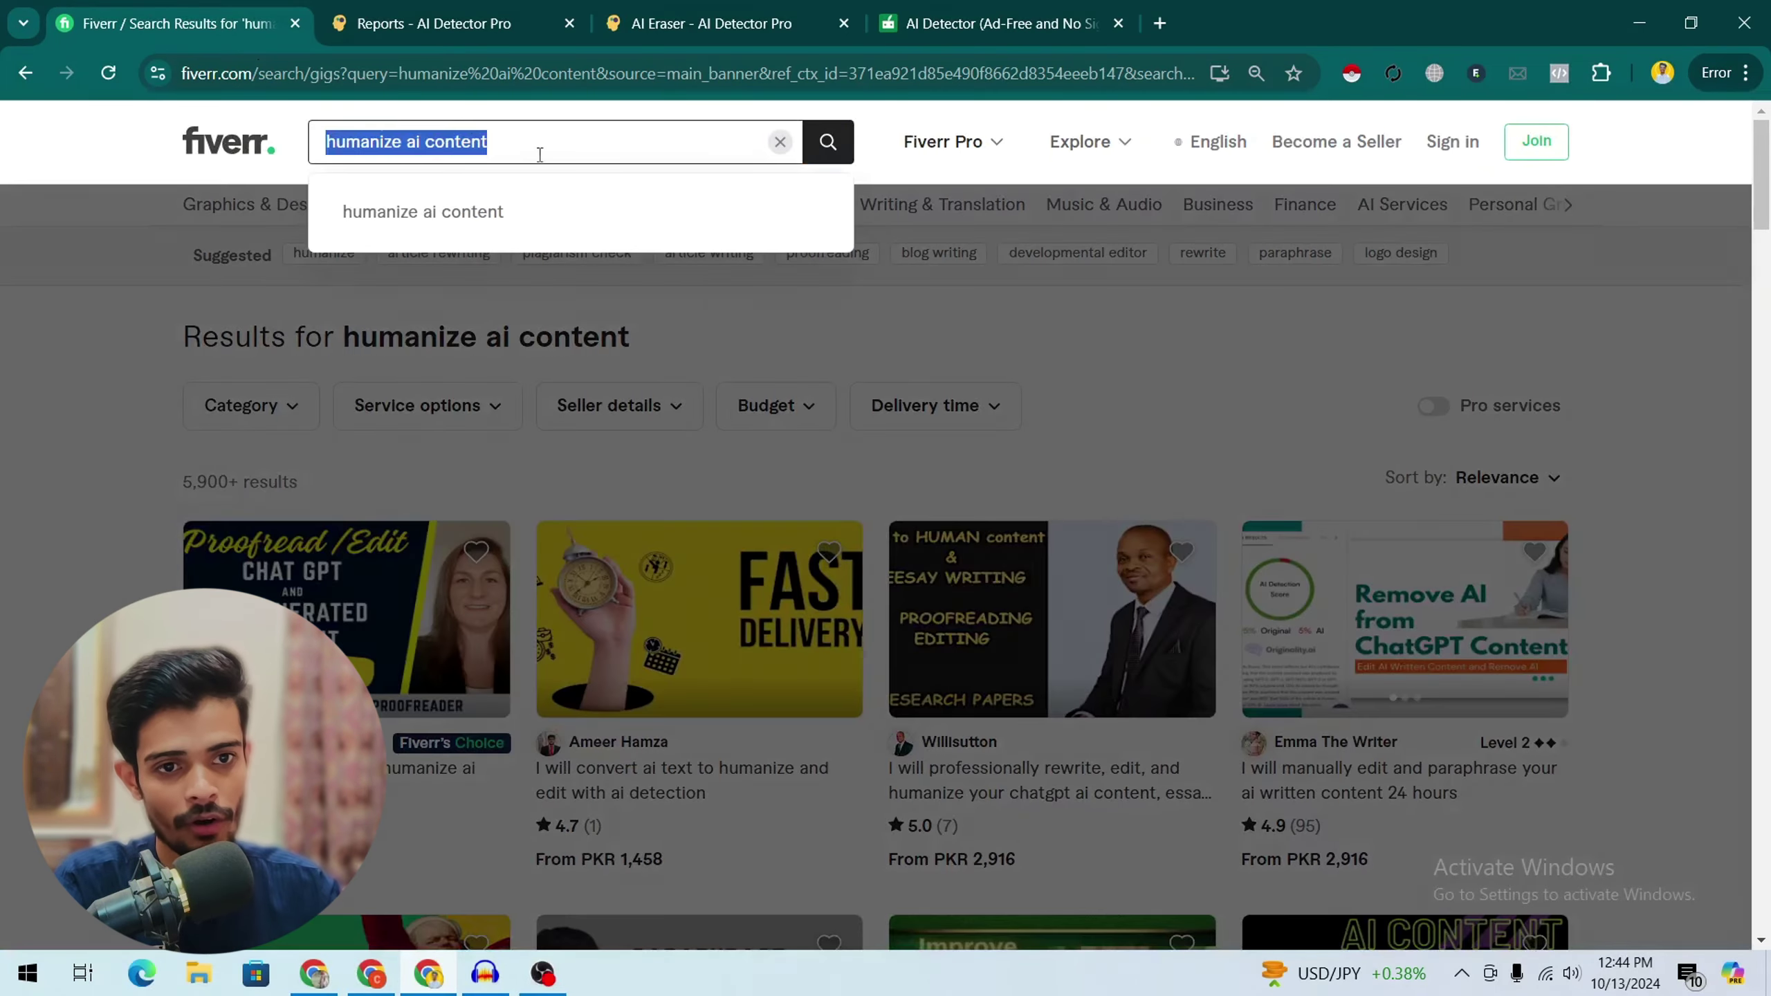
pyautogui.click(1379, 368)
pyautogui.scroll(-3, 230, 286)
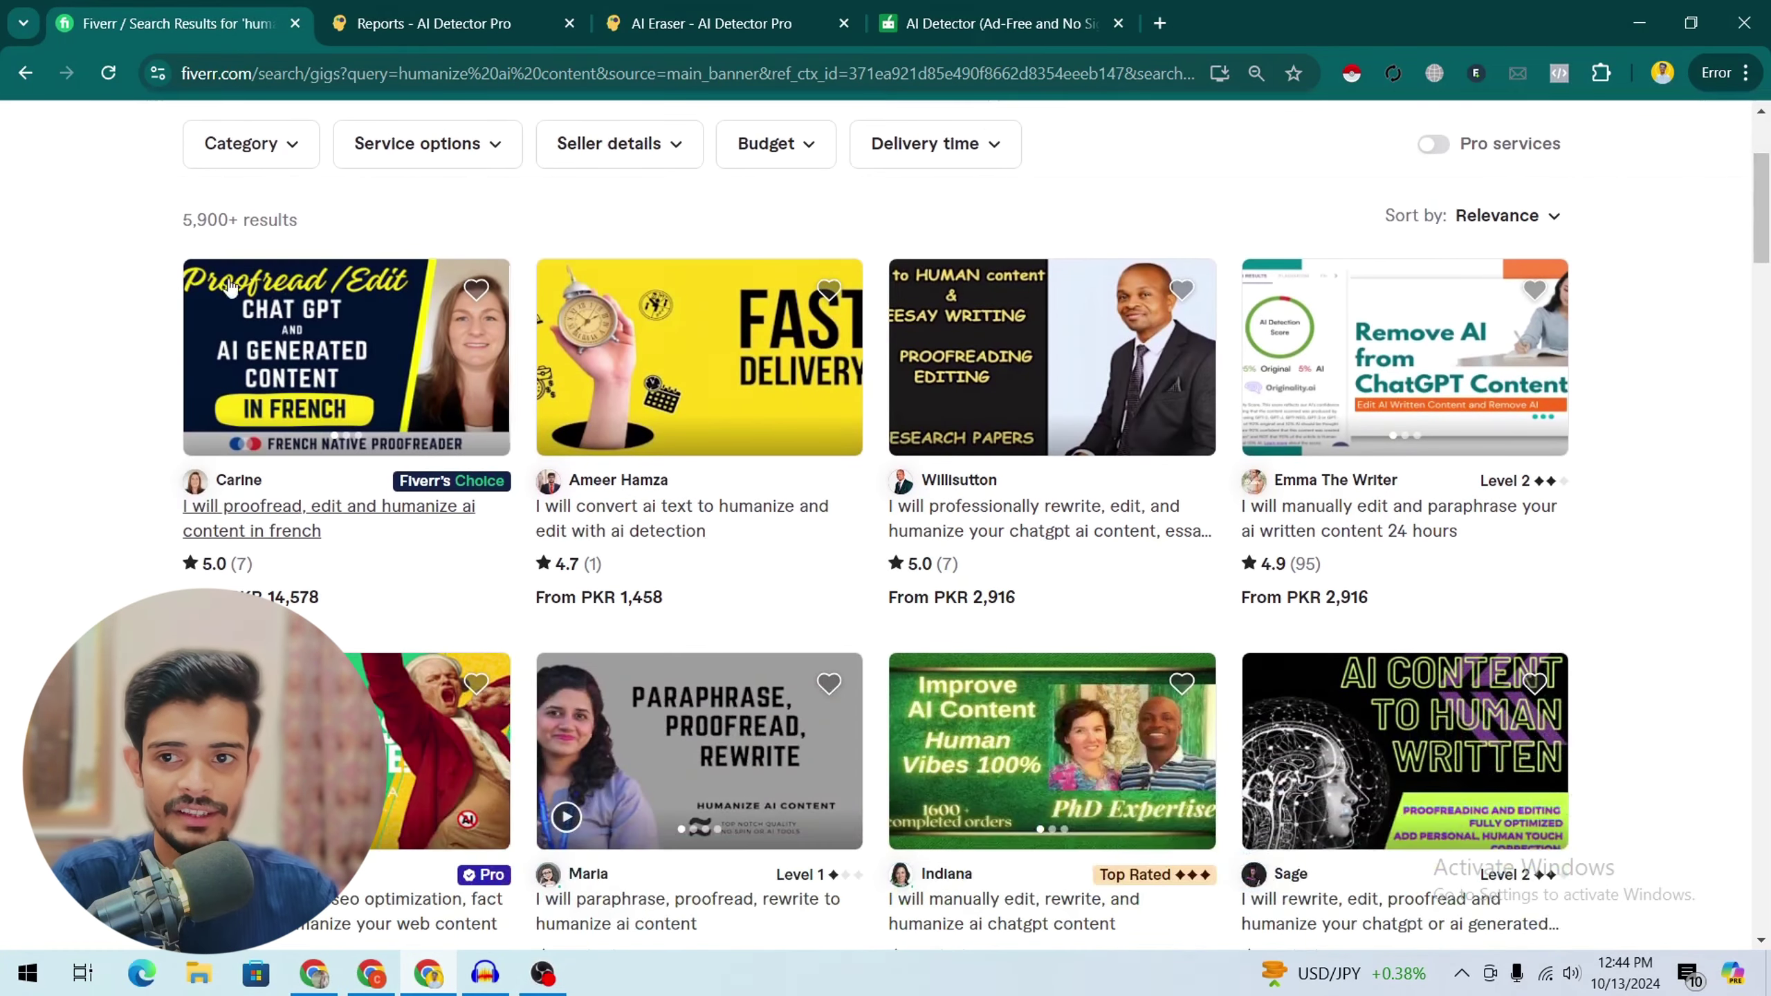
pyautogui.moveTo(181, 222); pyautogui.dragTo(228, 222)
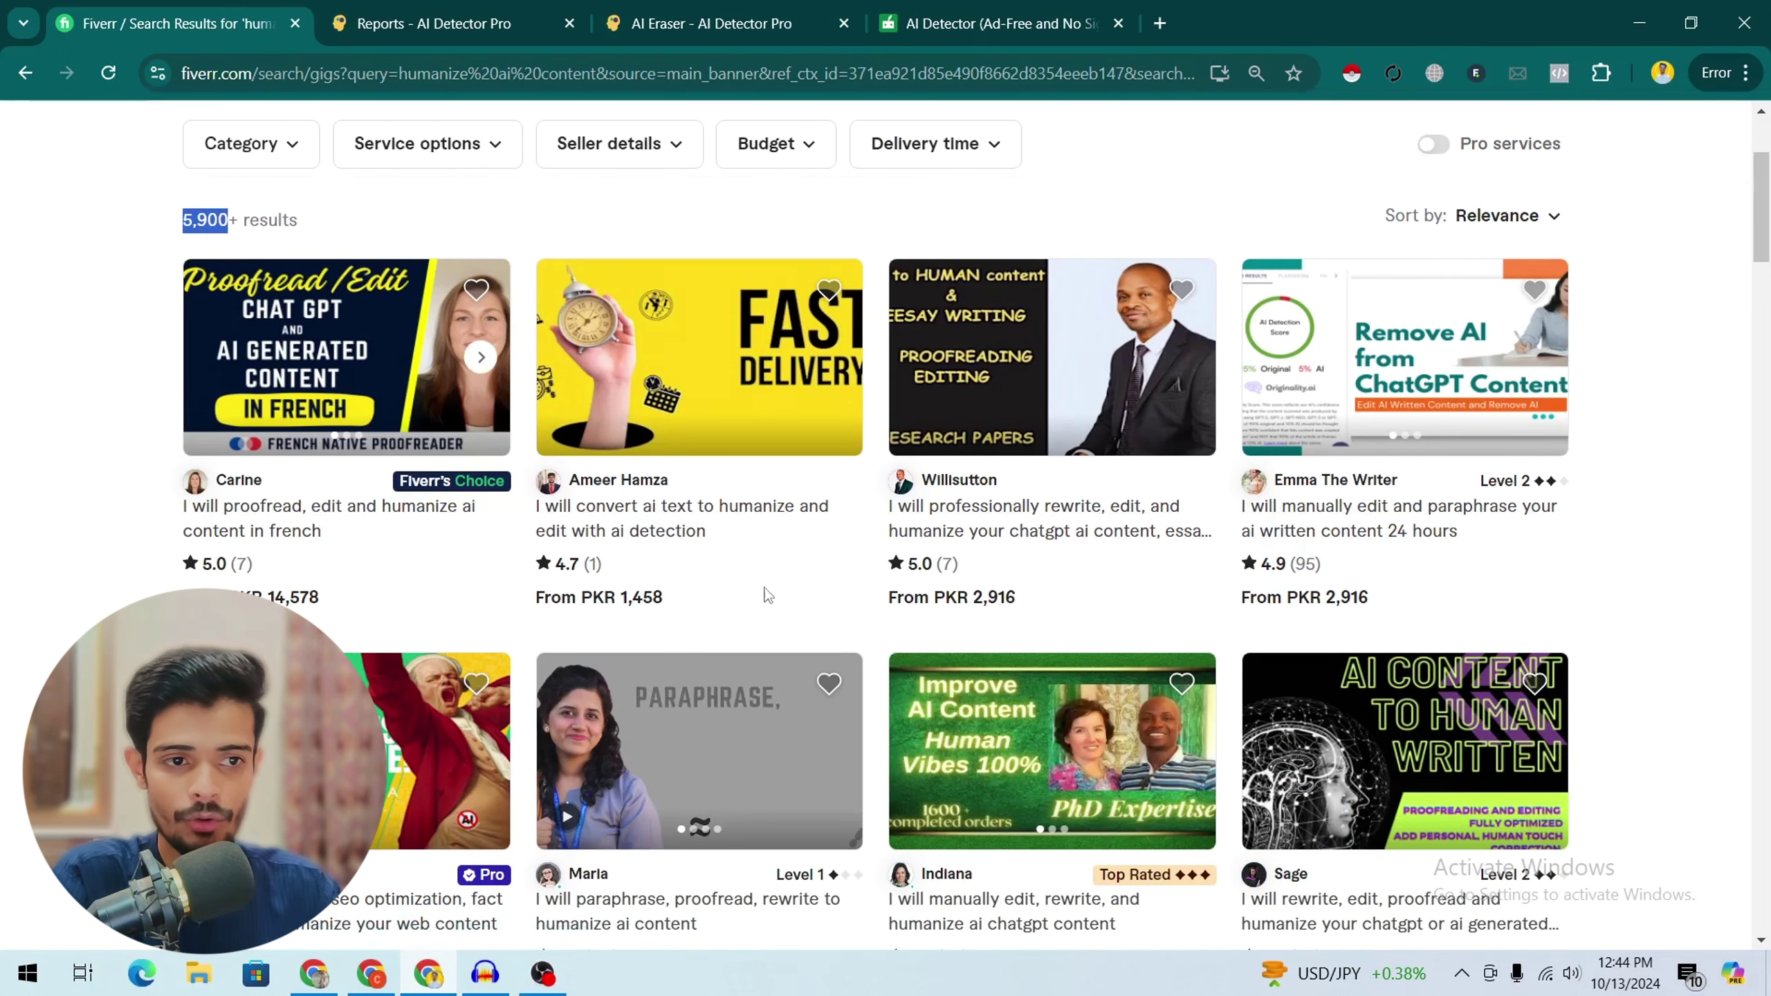
# Open the gig "I will manually edit and paraphrase your ai written content 24 hours" and highlight its Basic package's word limit and description.
pyautogui.click(1364, 362)
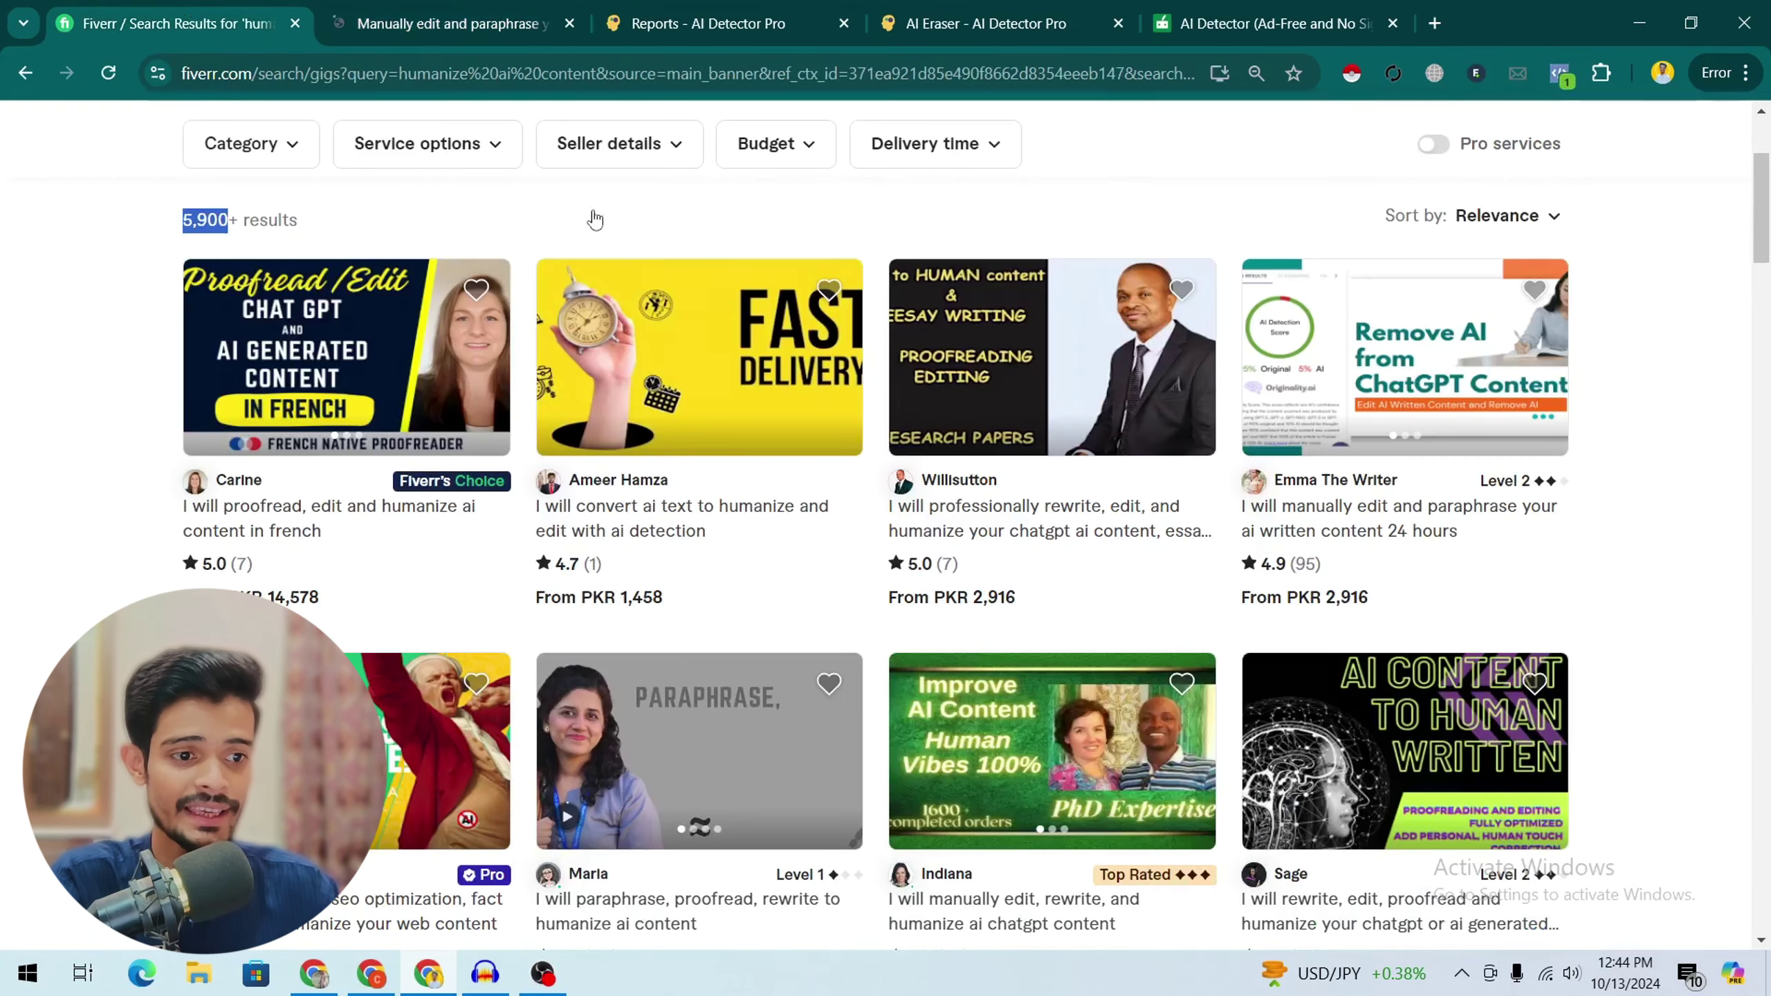
pyautogui.click(443, 20)
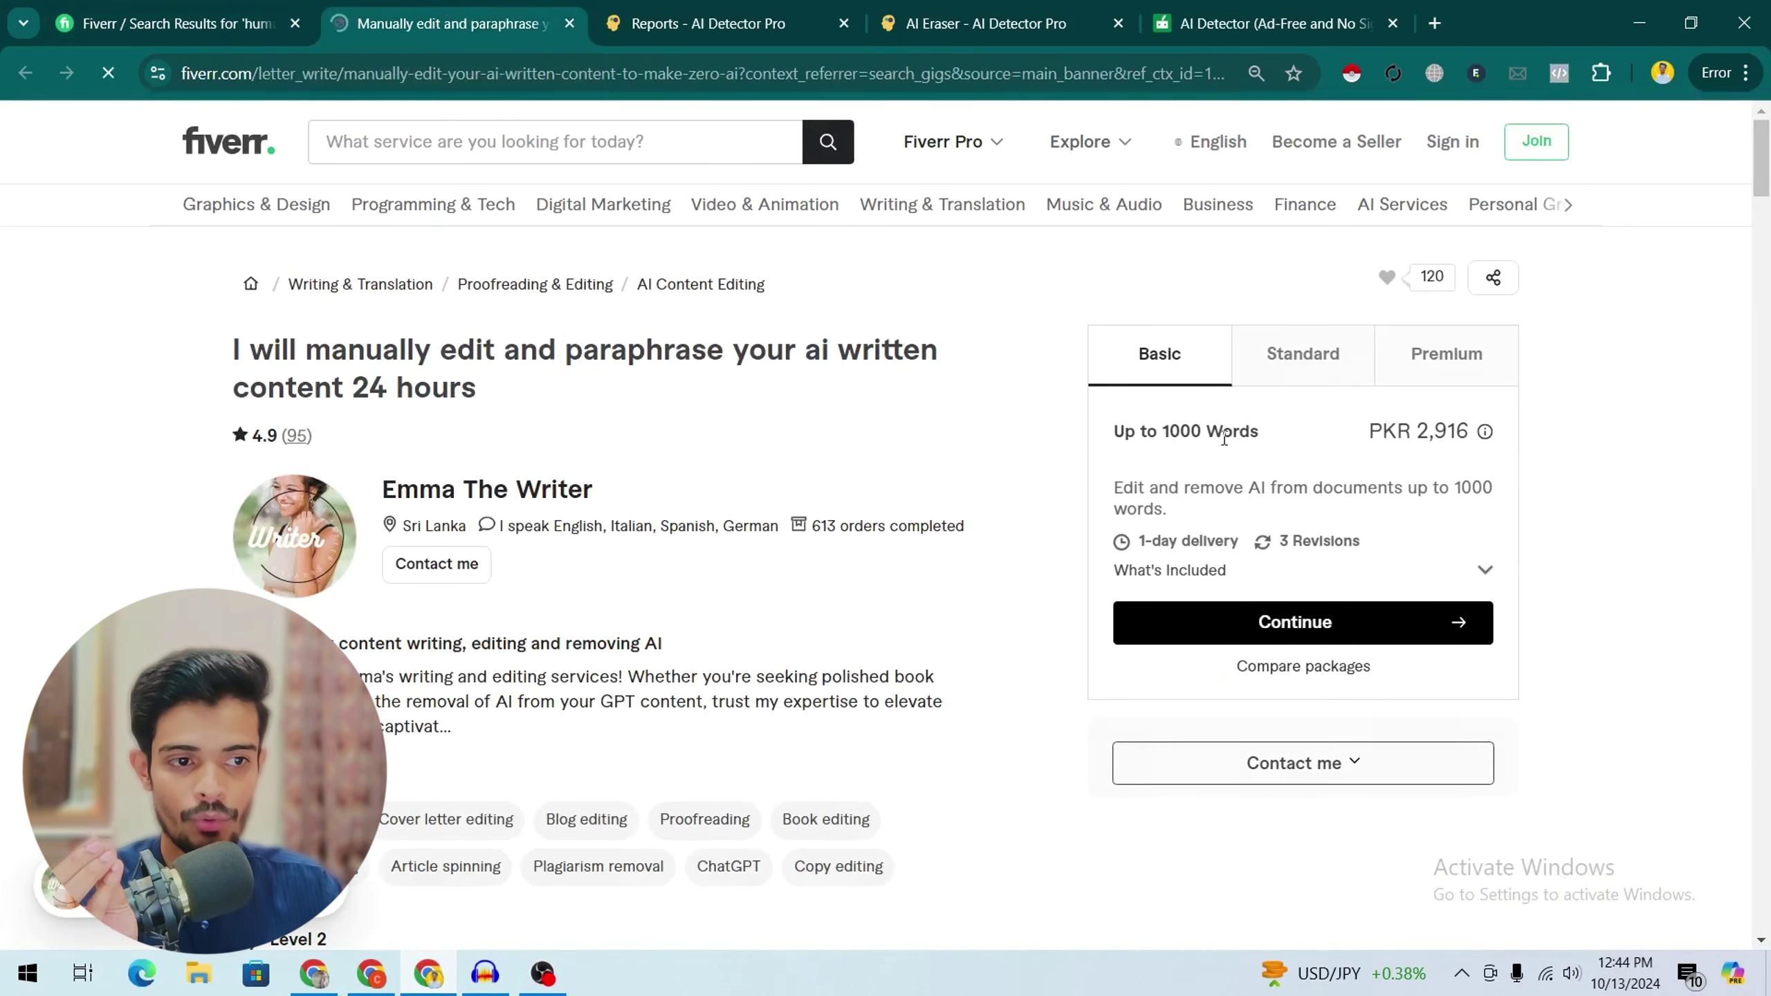
pyautogui.moveTo(1223, 437); pyautogui.dragTo(1162, 434)
pyautogui.moveTo(1143, 509); pyautogui.dragTo(1248, 488)
# View the gig's Standard and Premium packages, highlighting their word limits and the Premium package's delivery time and description.
pyautogui.click(1285, 368)
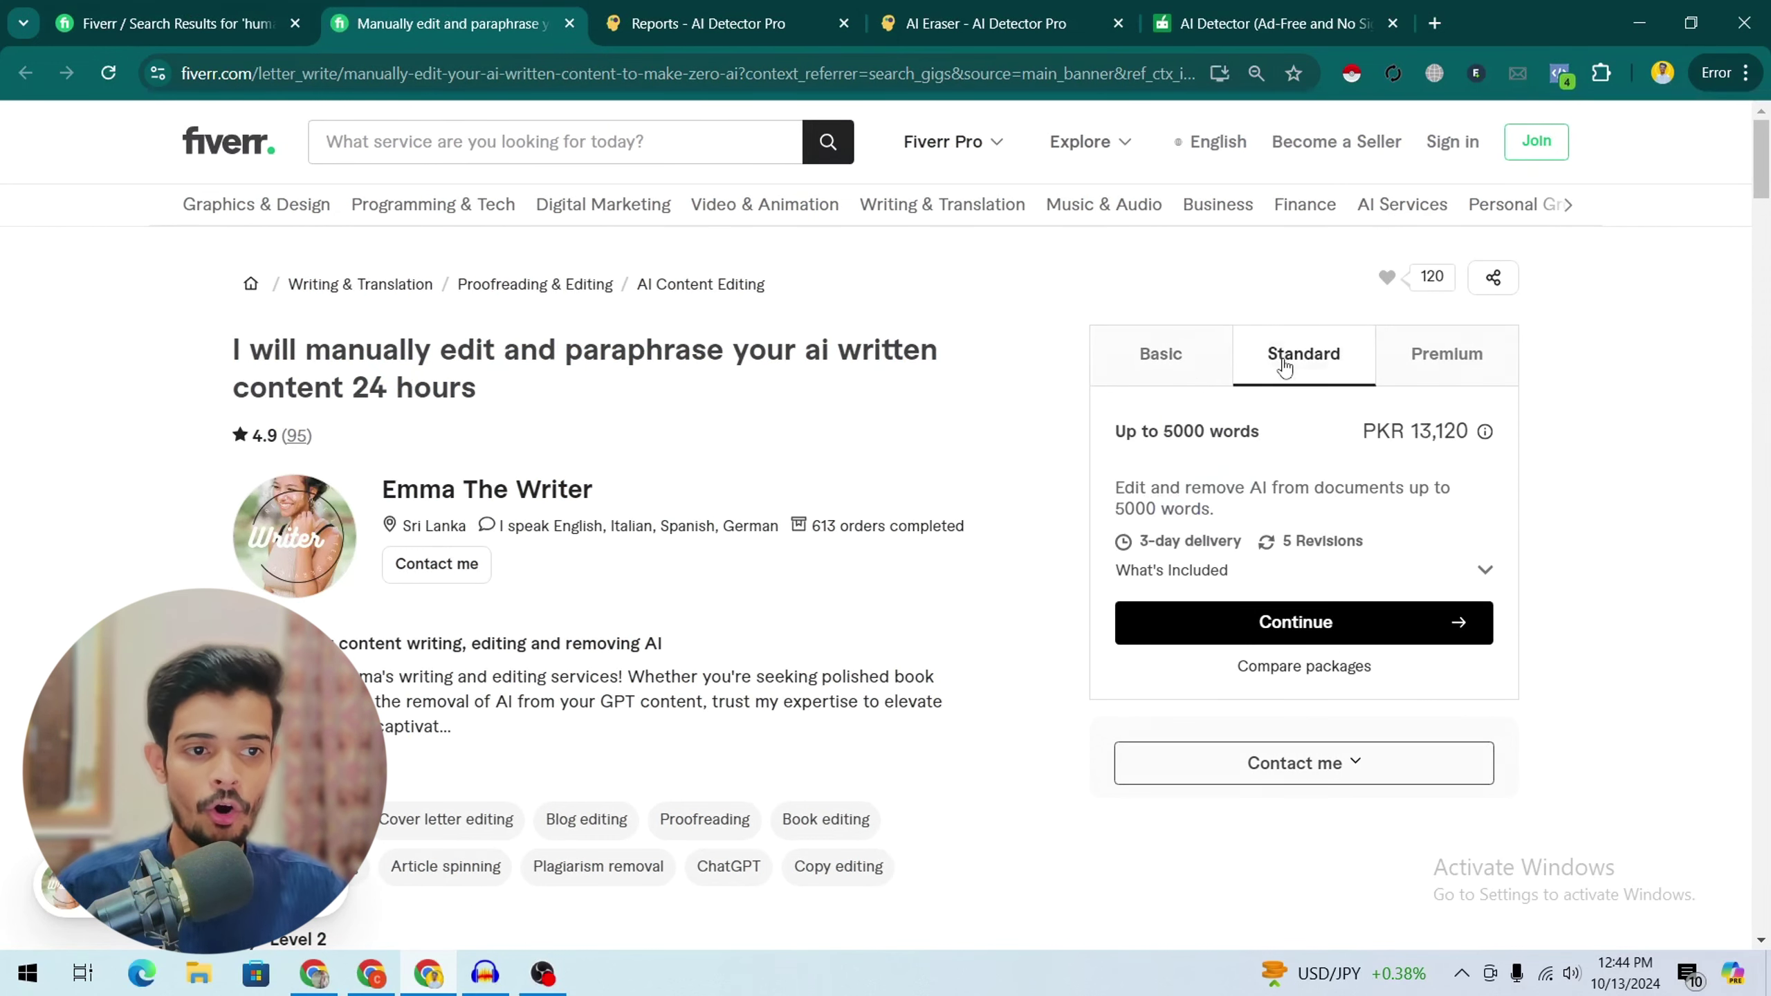
pyautogui.moveTo(1116, 509); pyautogui.dragTo(1221, 498)
pyautogui.click(1476, 380)
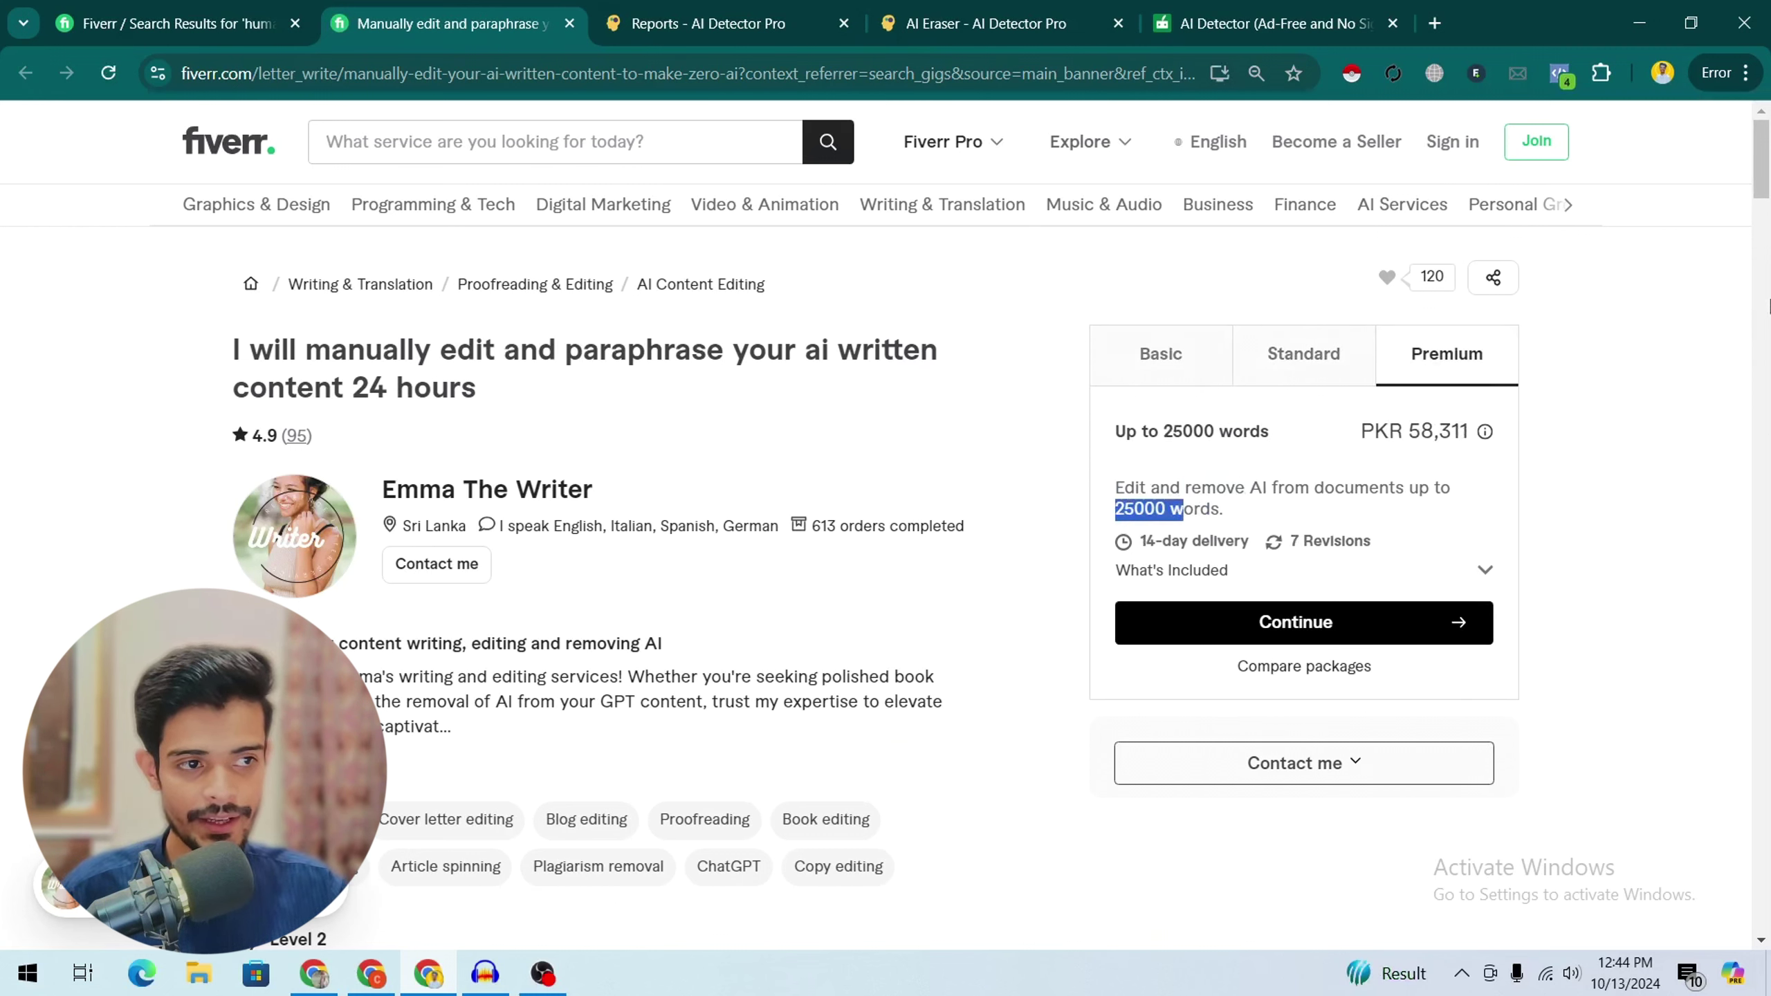
pyautogui.moveTo(1139, 541); pyautogui.dragTo(1226, 541)
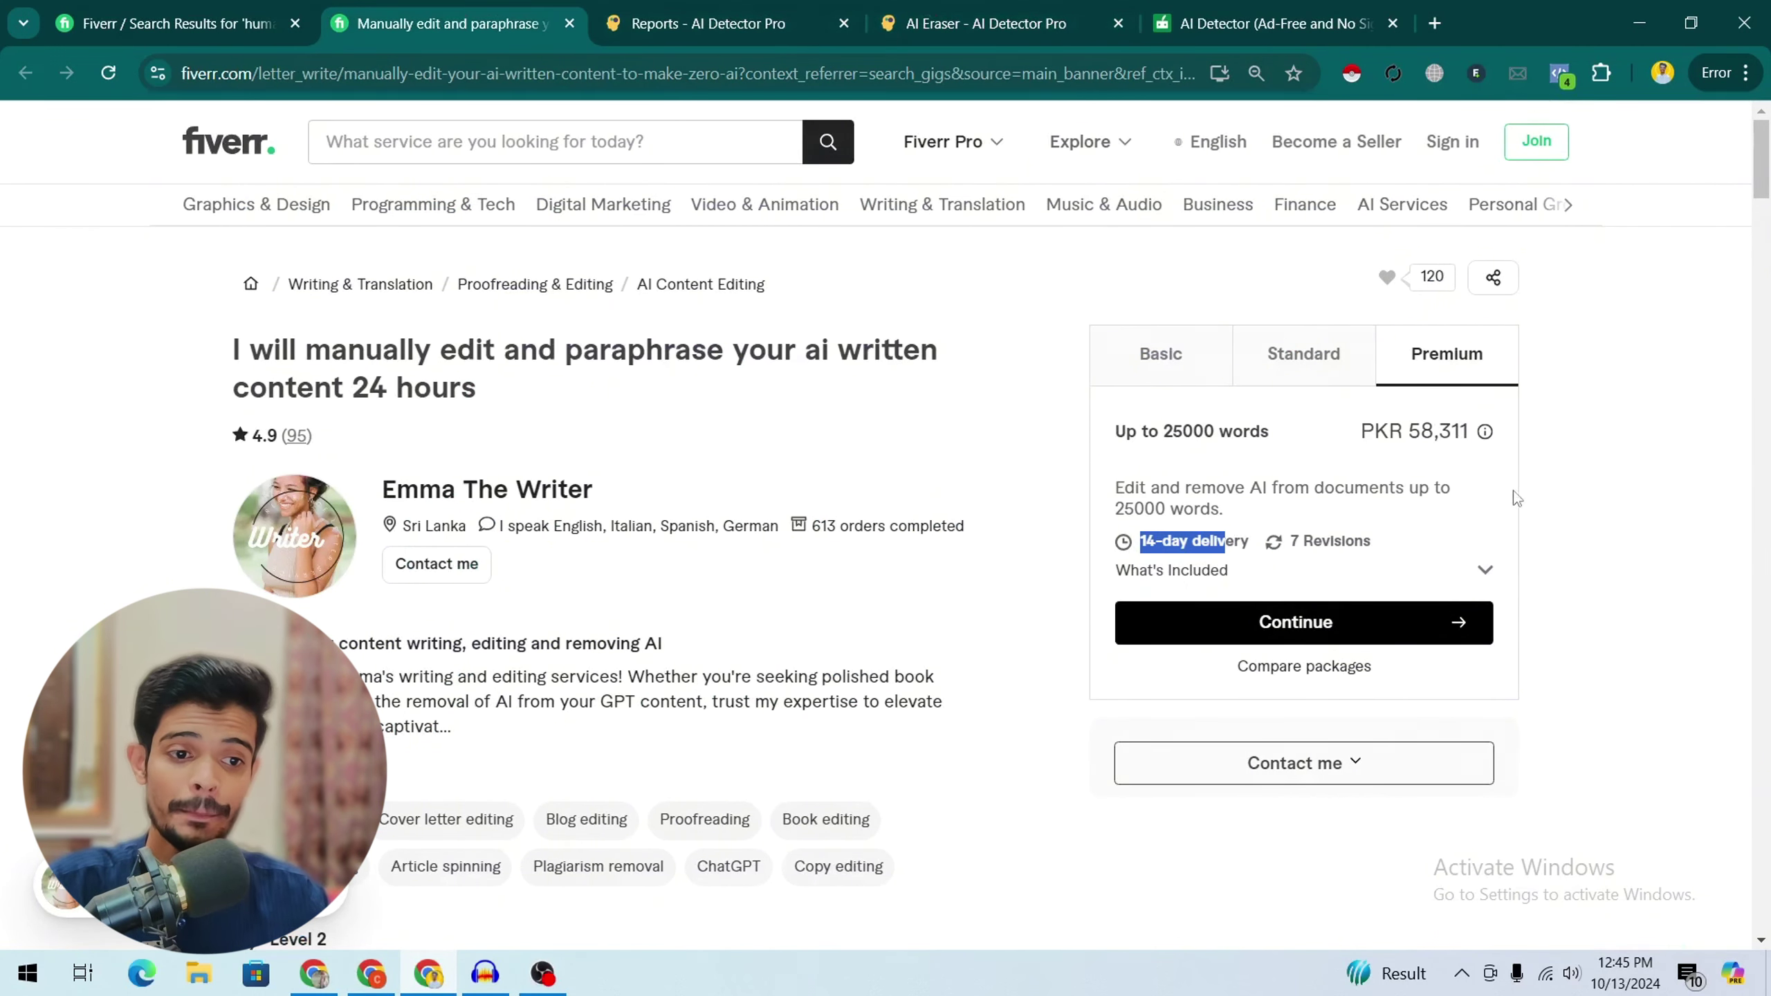
pyautogui.moveTo(1454, 489); pyautogui.dragTo(1284, 488)
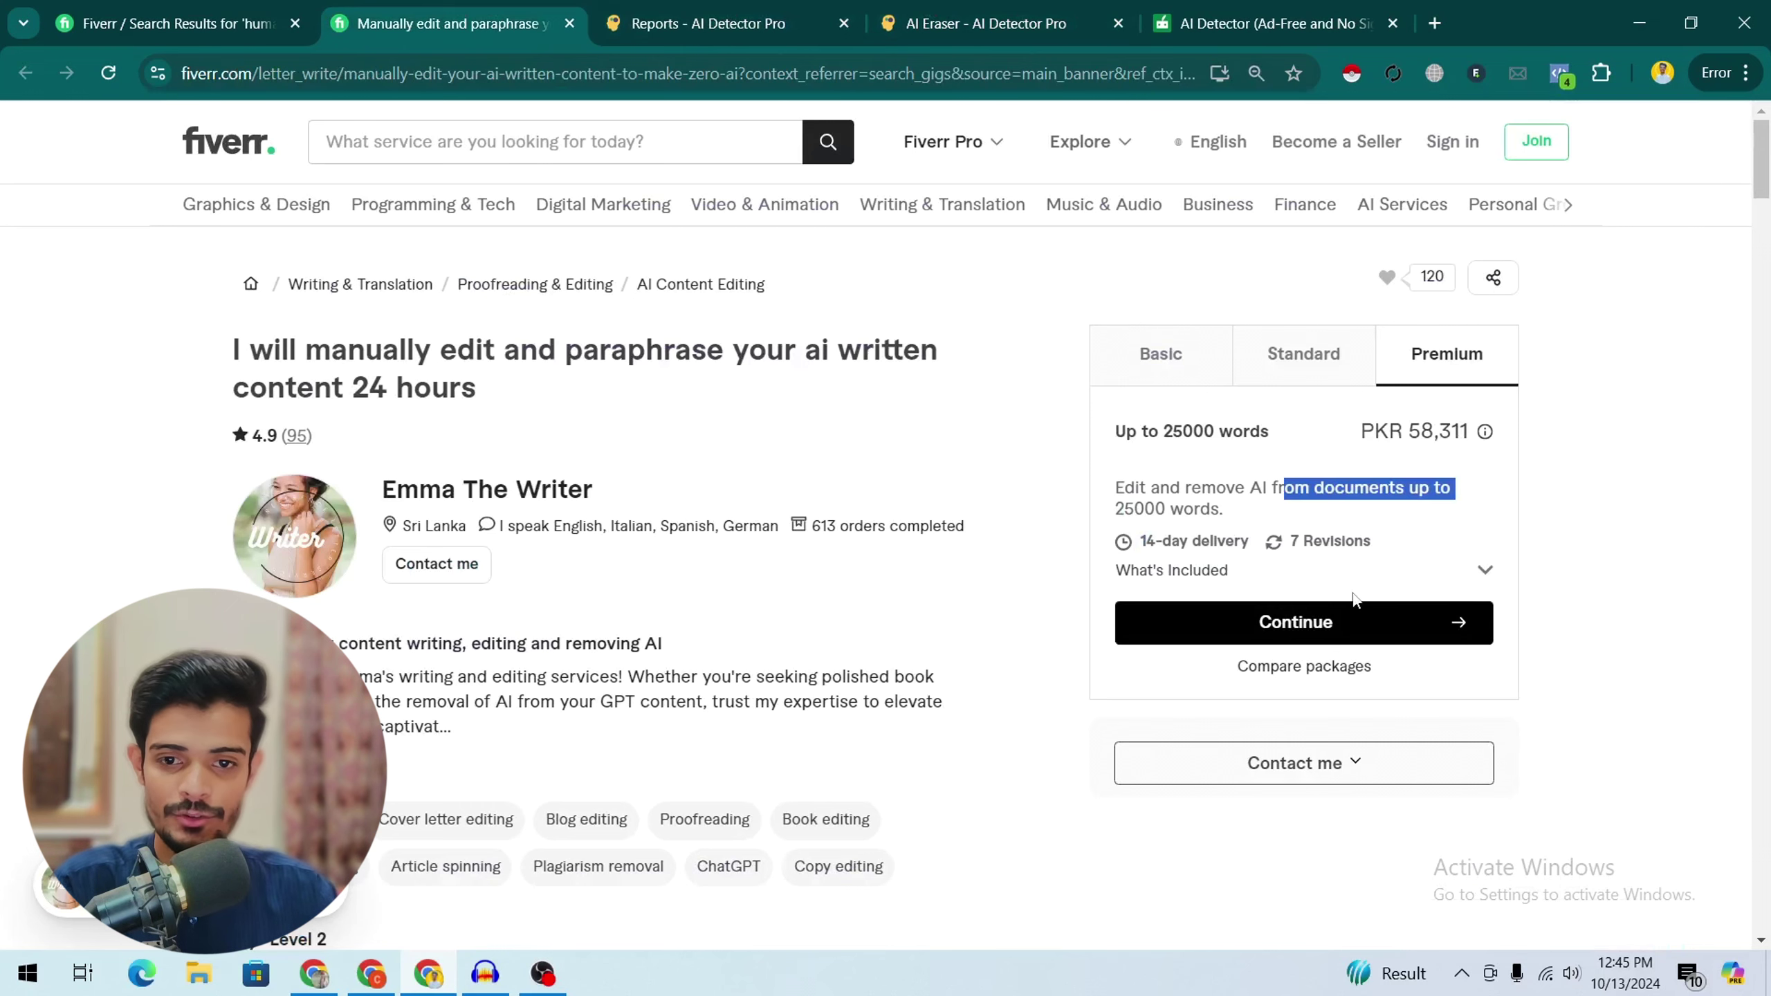